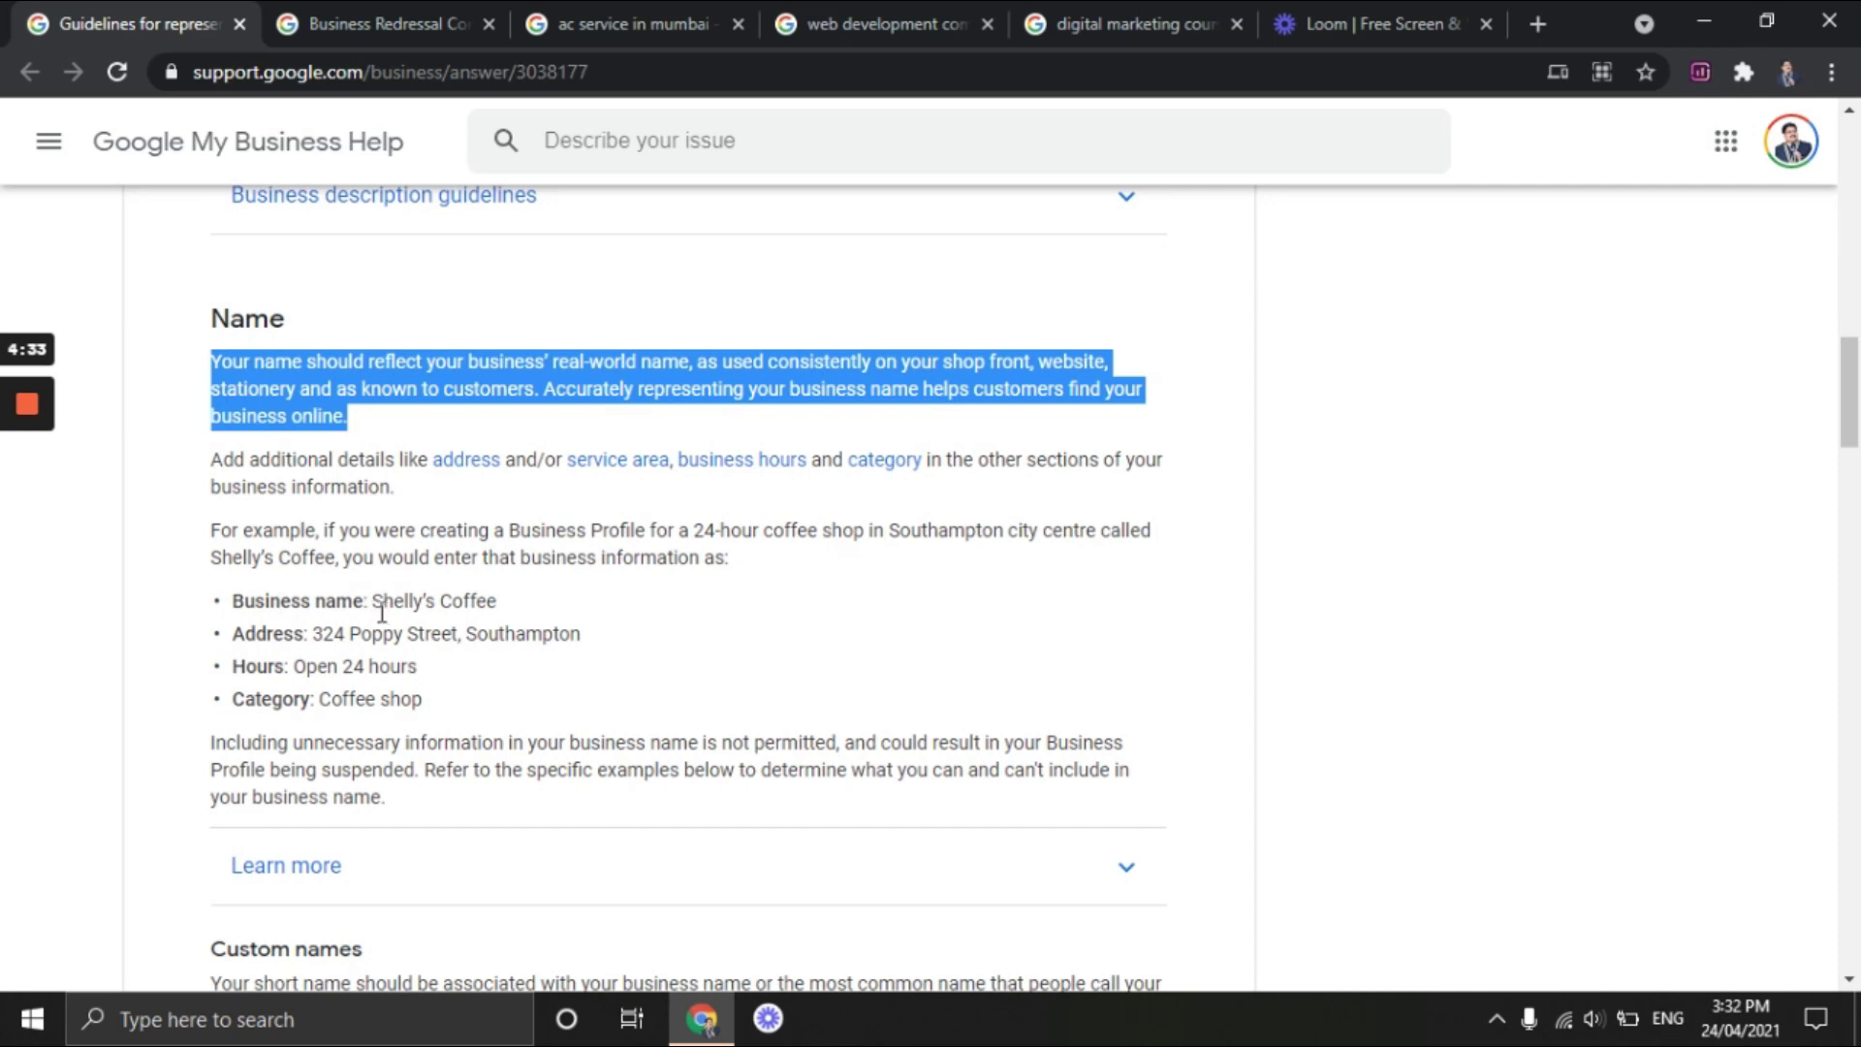
- Highlight the Shelly's Coffee example's business name, address, hours and category in the Name guidelines
{"action": "left_click_drag", "start_coordinate": [375, 603], "coordinate": [548, 598]}
{"action": "left_click_drag", "start_coordinate": [233, 637], "coordinate": [631, 640]}
{"action": "left_click_drag", "start_coordinate": [202, 670], "coordinate": [524, 696]}
{"action": "left_click_drag", "start_coordinate": [201, 594], "coordinate": [473, 718]}
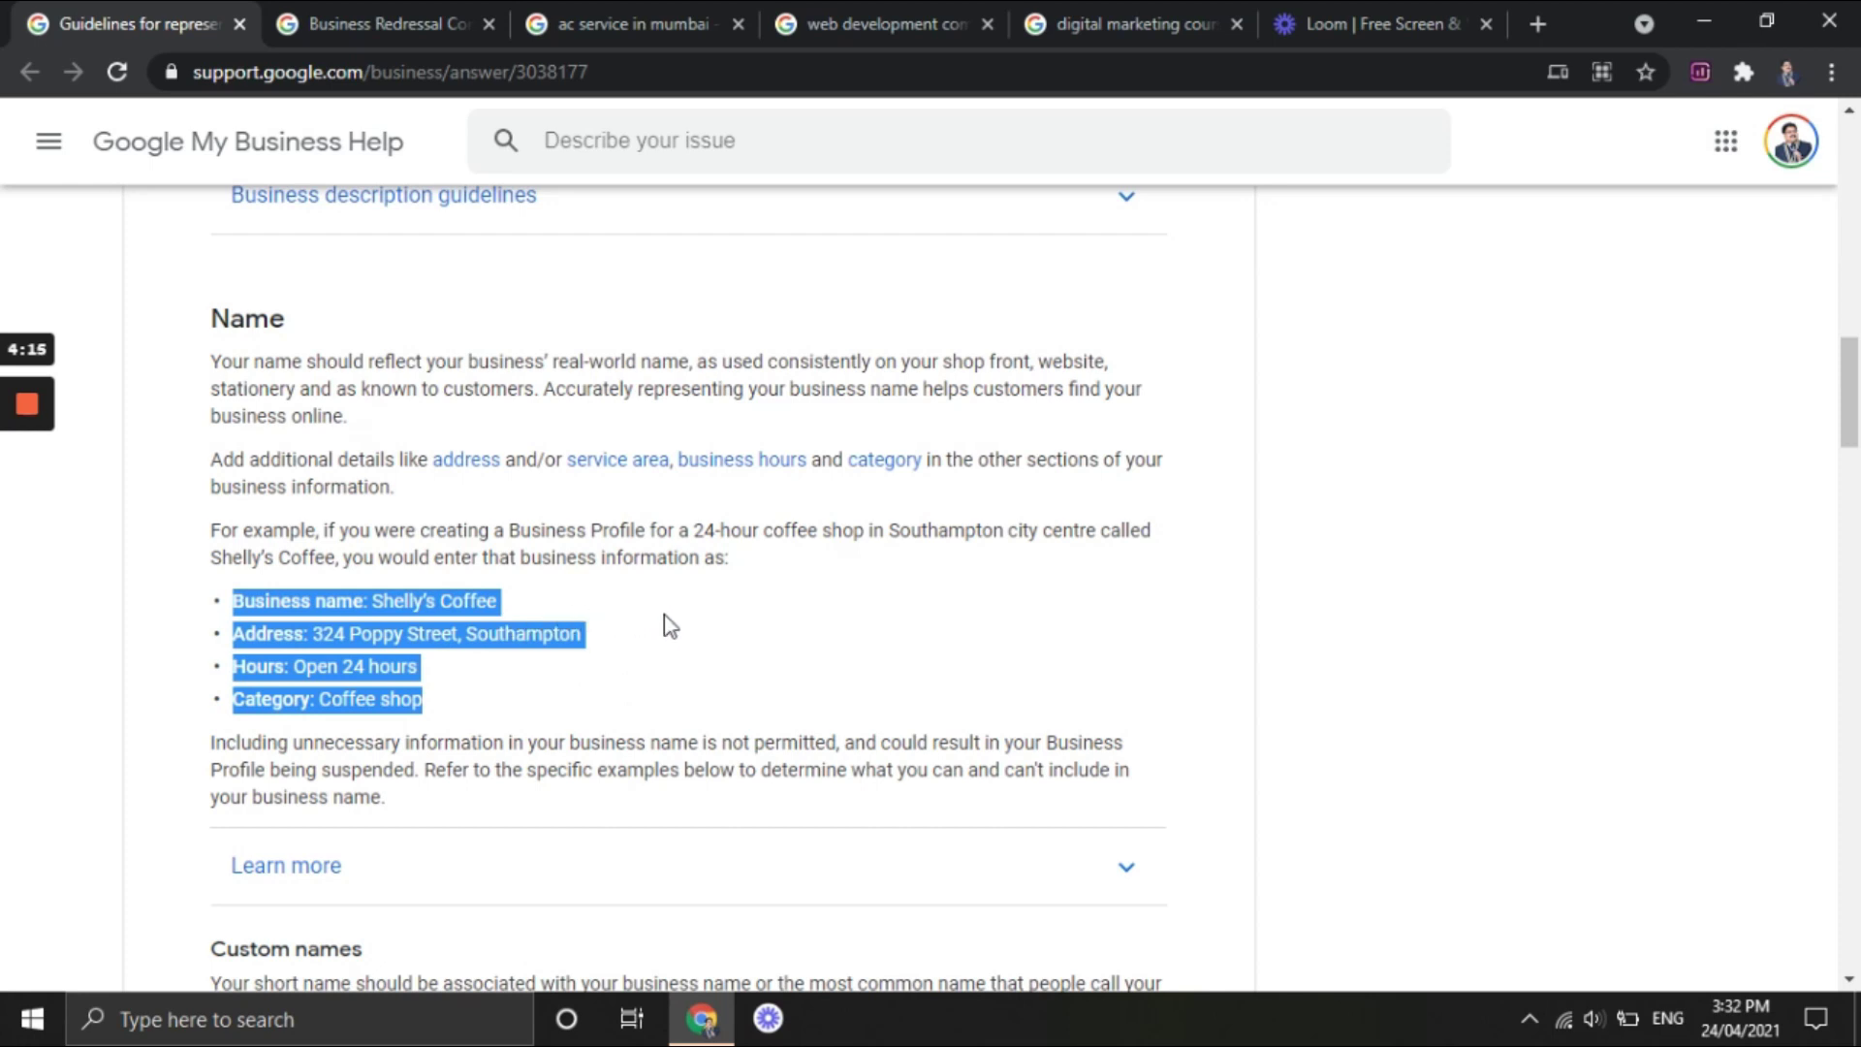
{"action": "scroll", "coordinate": [666, 628], "scroll_direction": "down", "scroll_amount": 1}
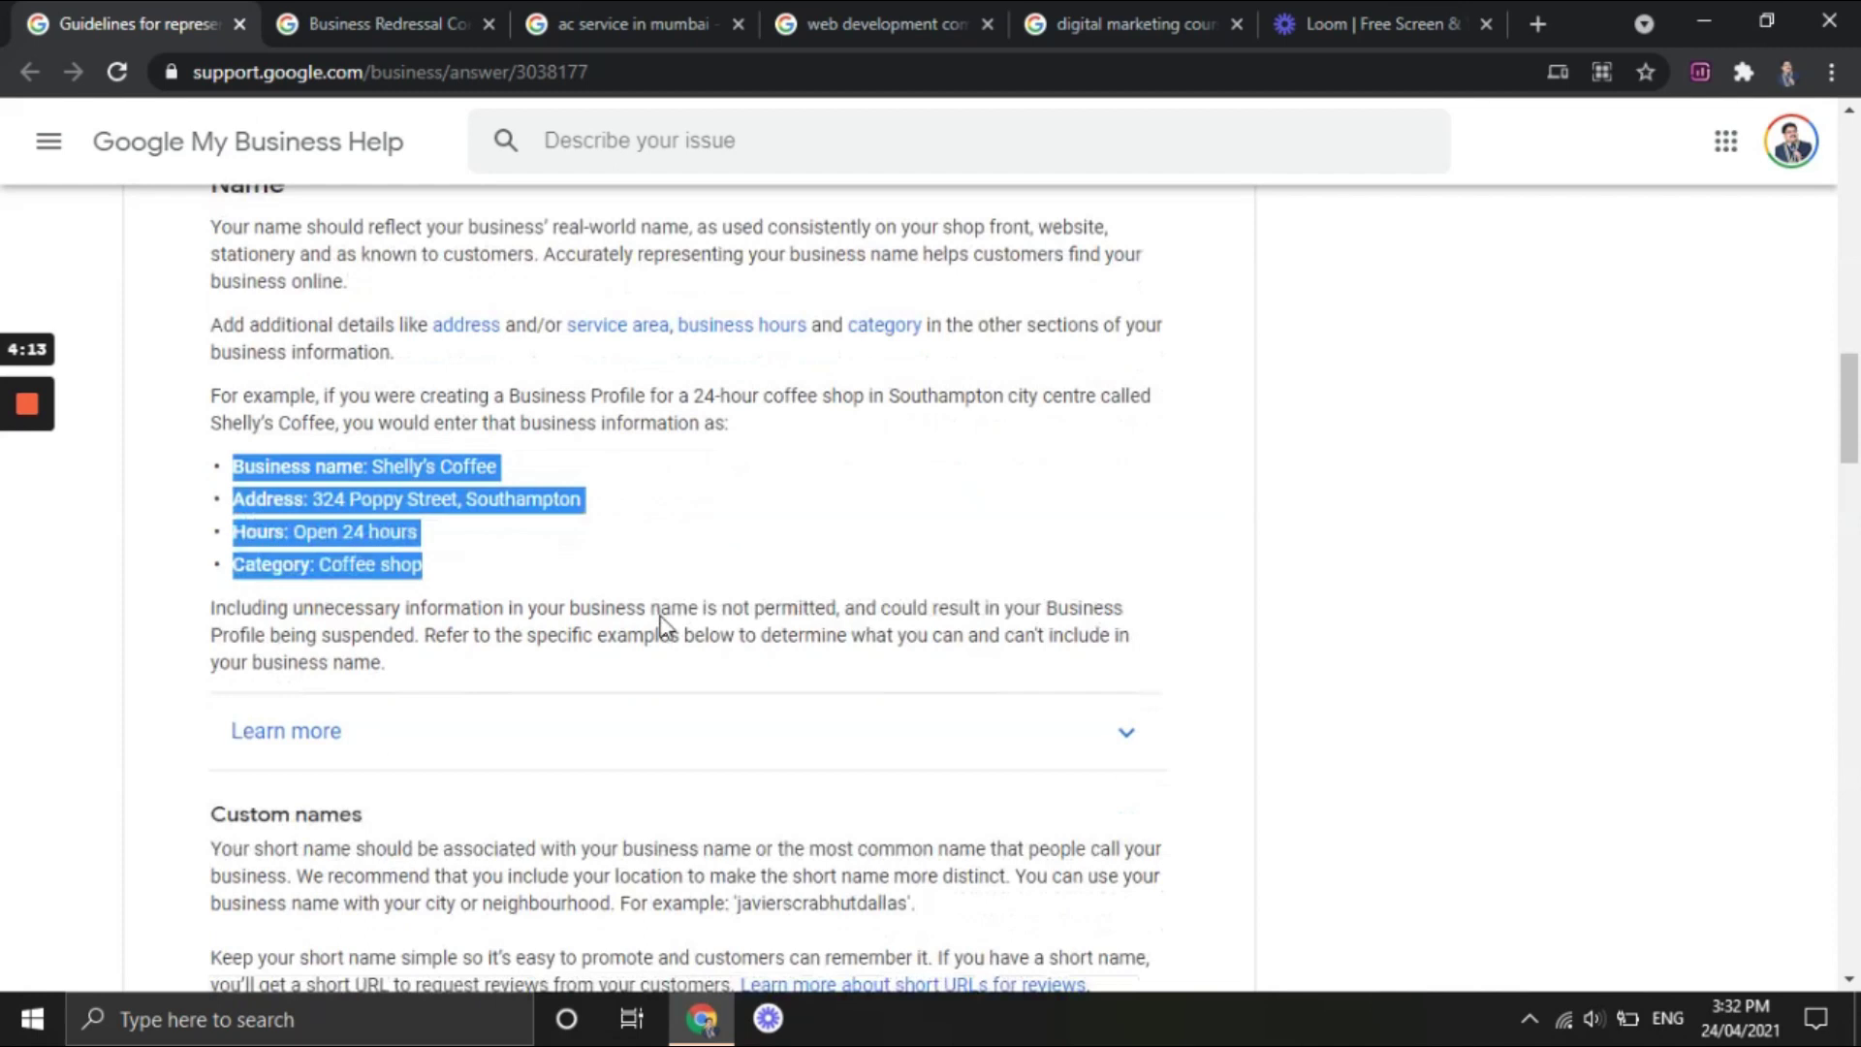
{"action": "scroll", "coordinate": [664, 614], "scroll_direction": "up", "scroll_amount": 2}
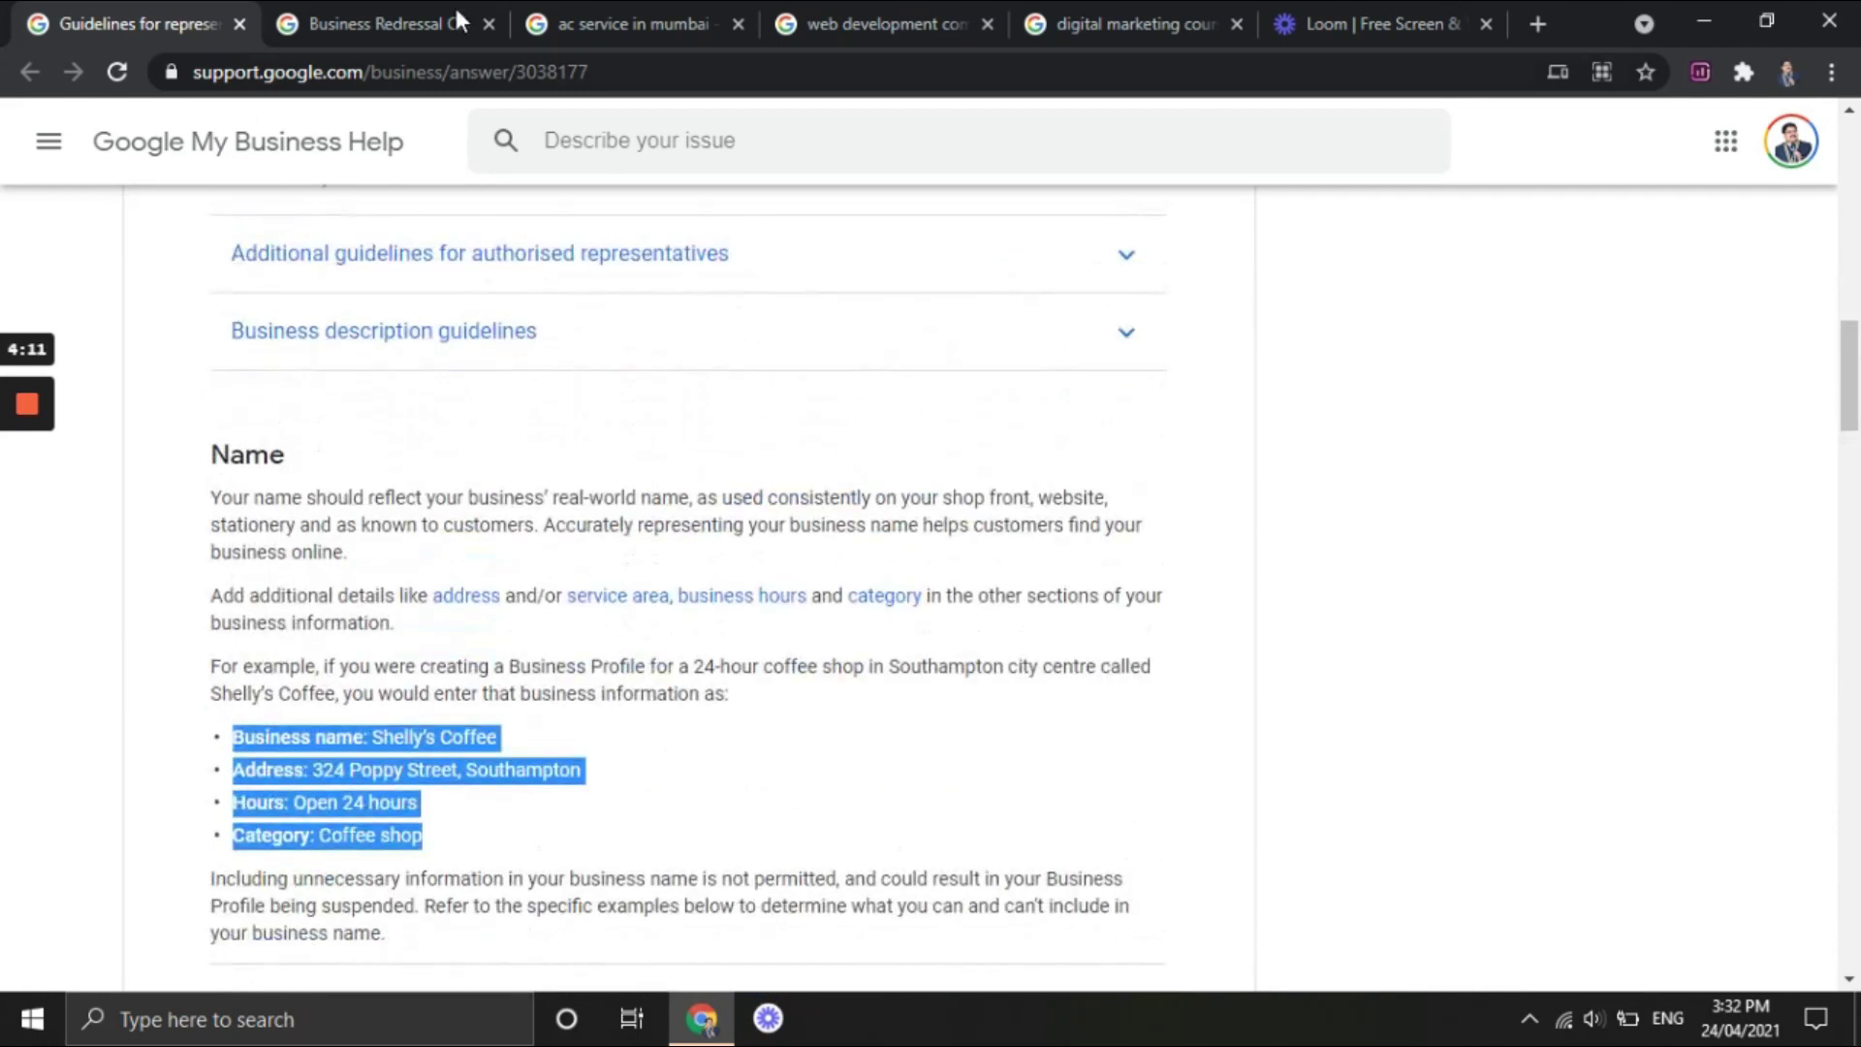
- Review the business names listed in the open results for "digital marketing course in mumbai"
{"action": "left_click", "coordinate": [1096, 14]}
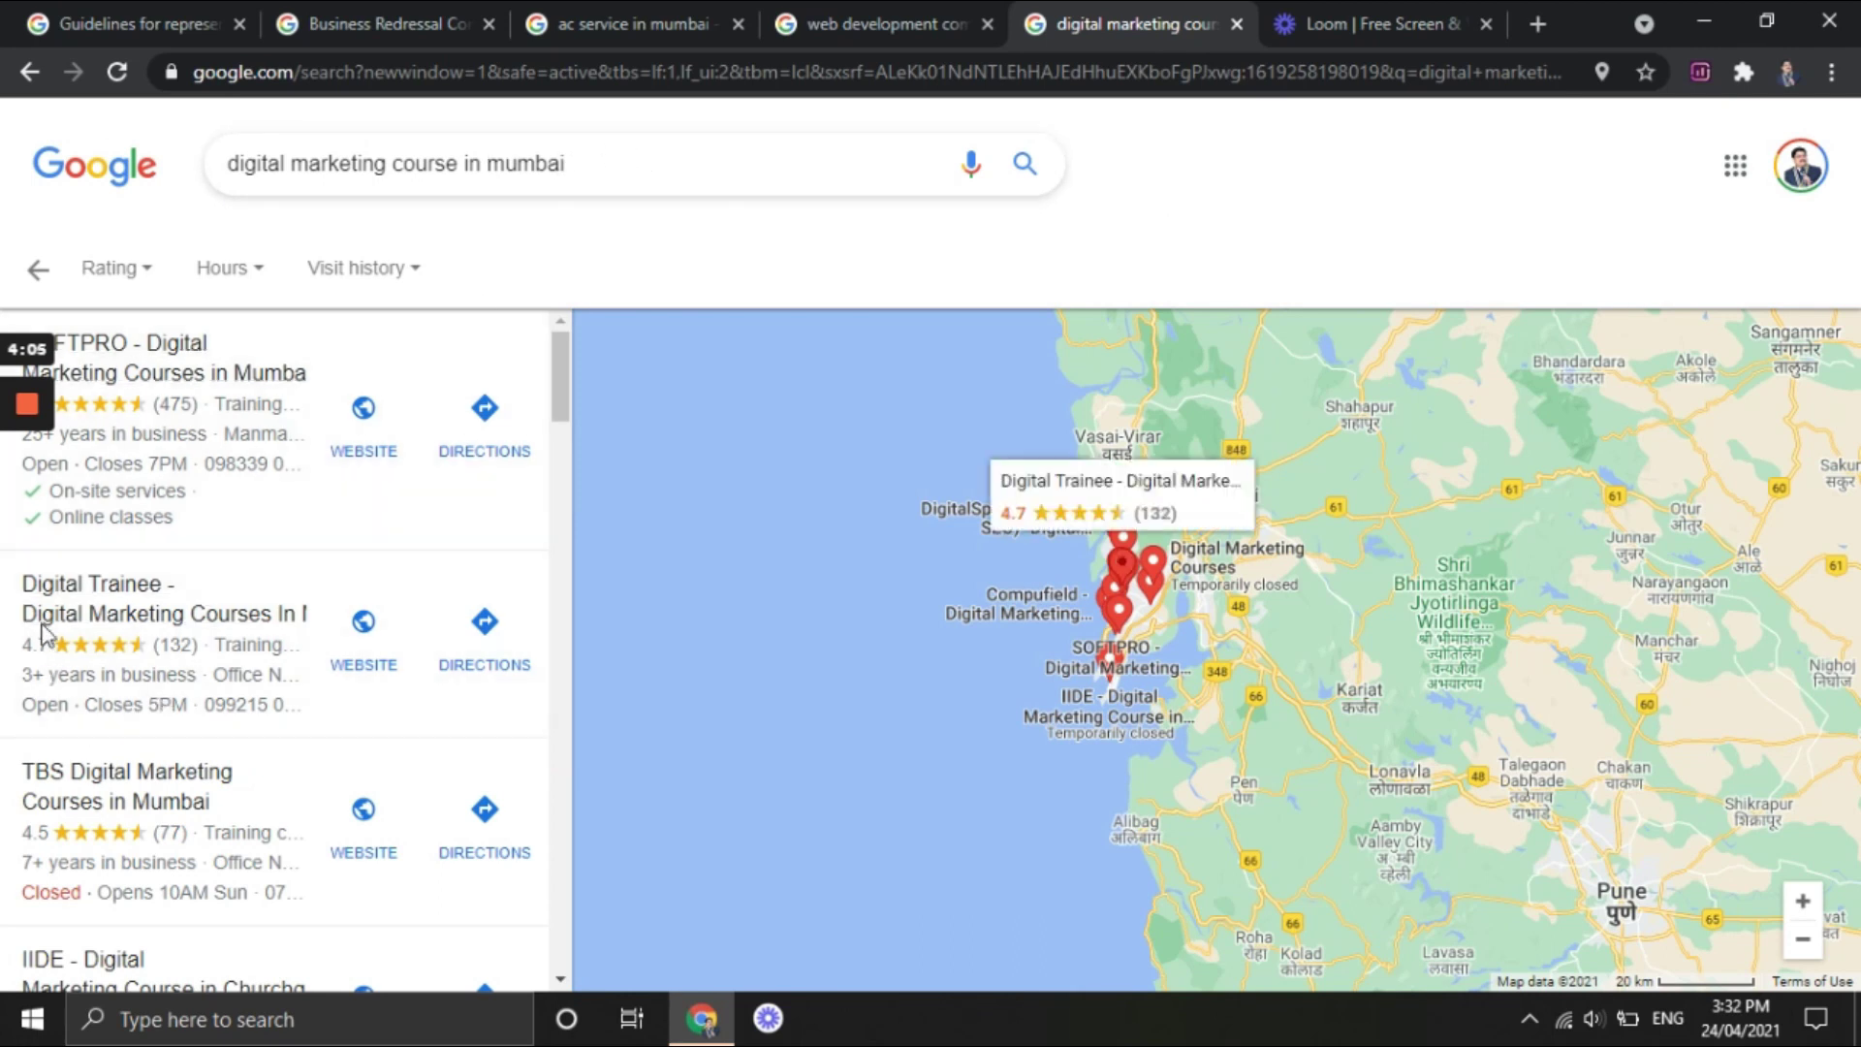
{"action": "scroll", "coordinate": [313, 846], "scroll_direction": "down", "scroll_amount": 7}
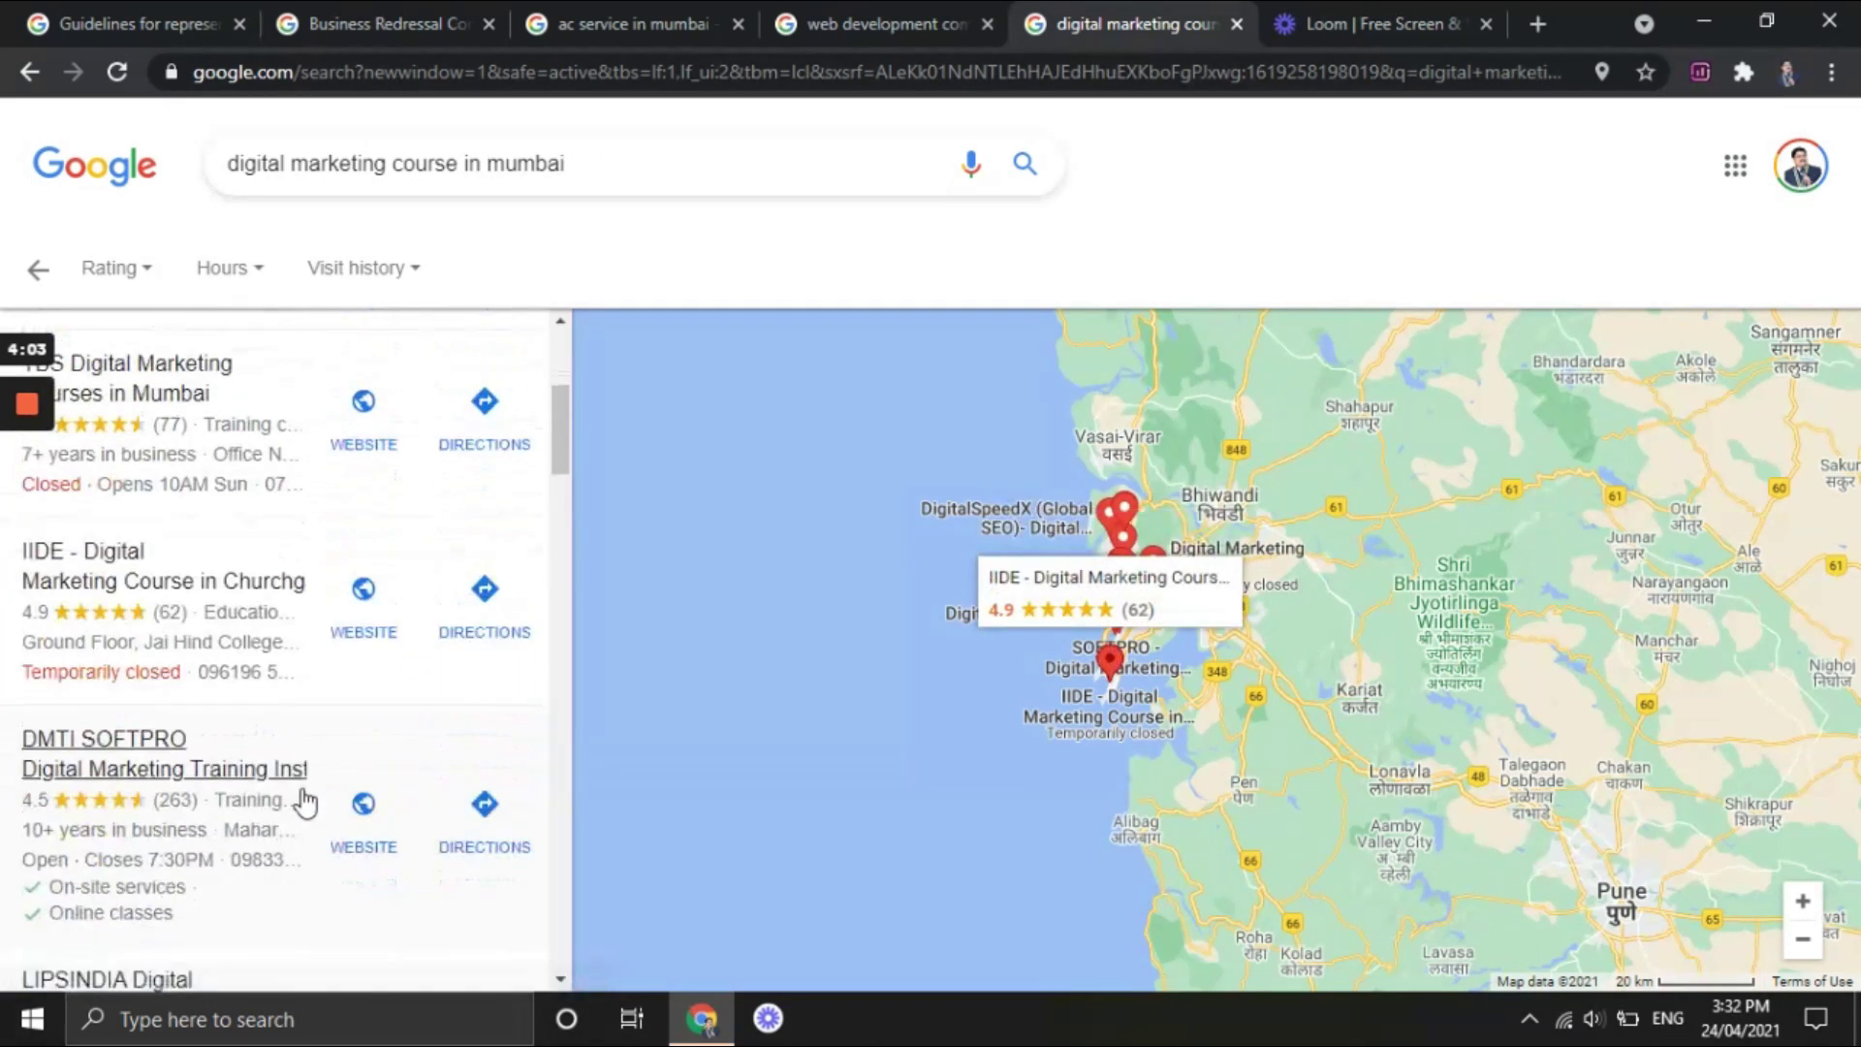
{"action": "scroll", "coordinate": [308, 793], "scroll_direction": "down", "scroll_amount": 8}
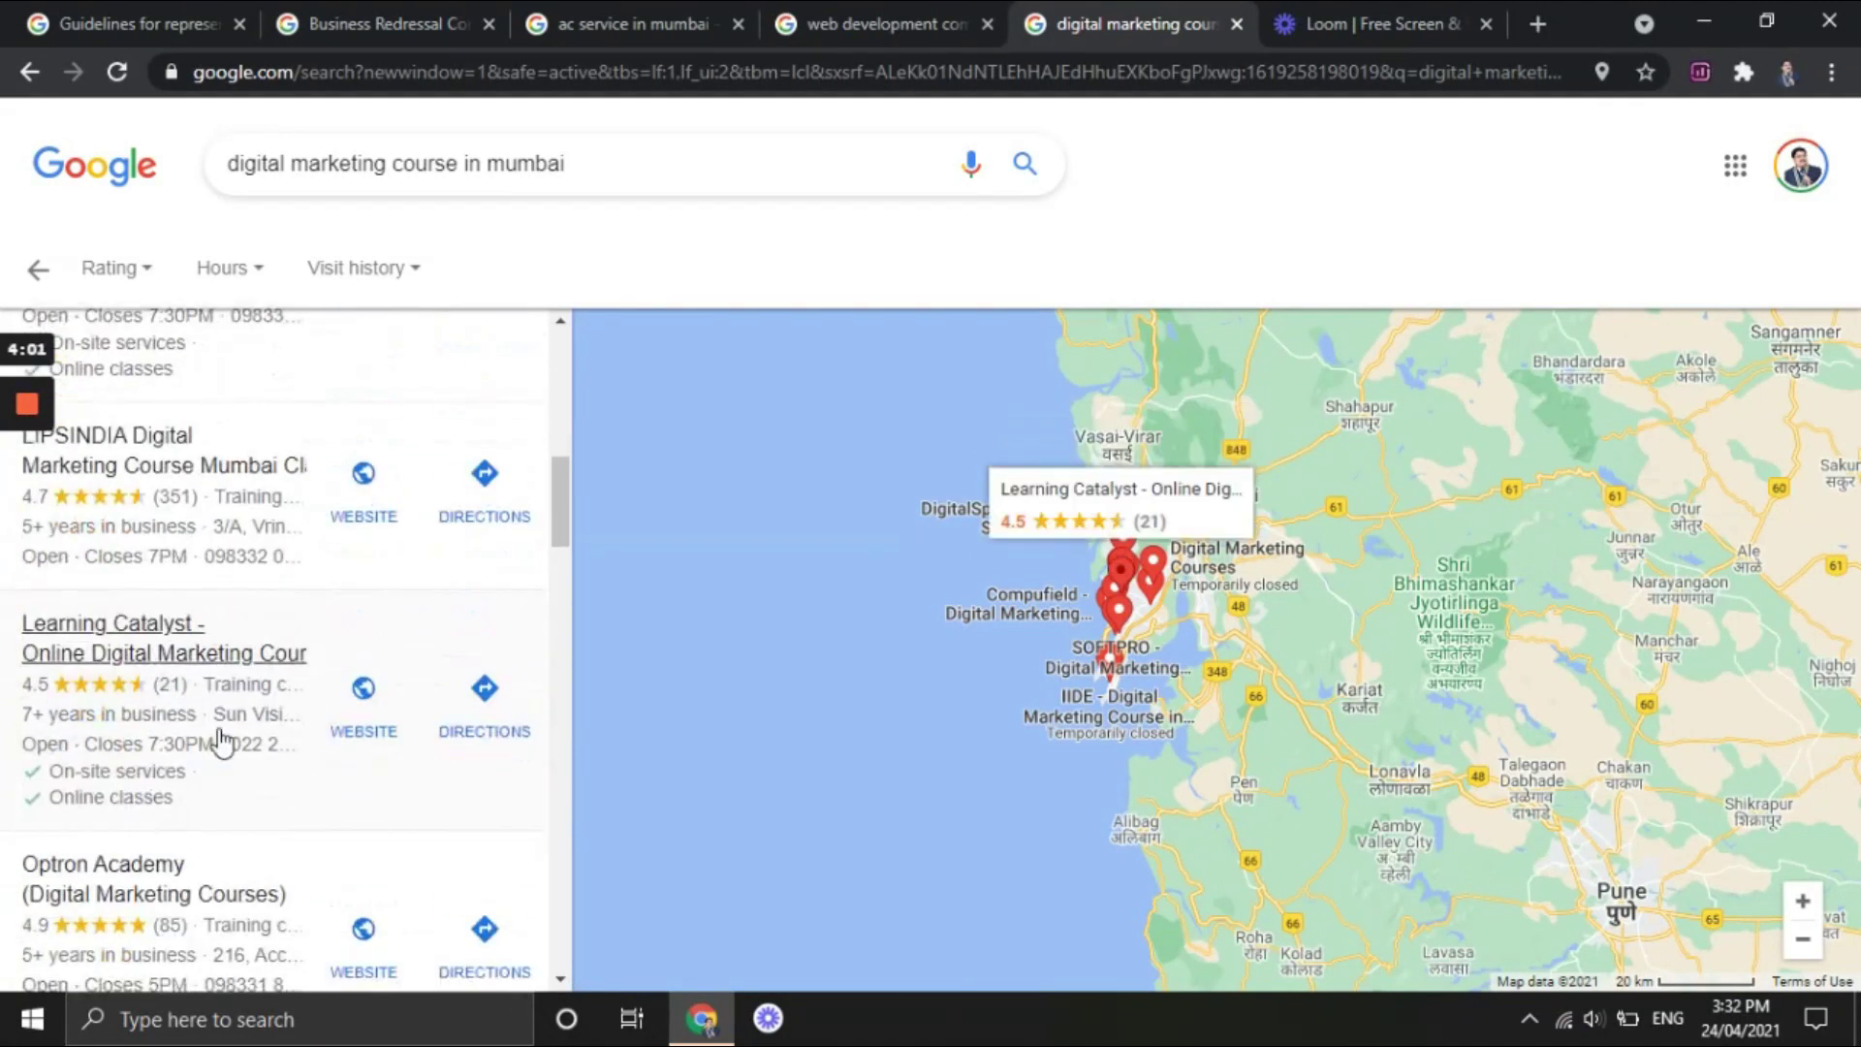
{"action": "scroll", "coordinate": [221, 741], "scroll_direction": "down", "scroll_amount": 9}
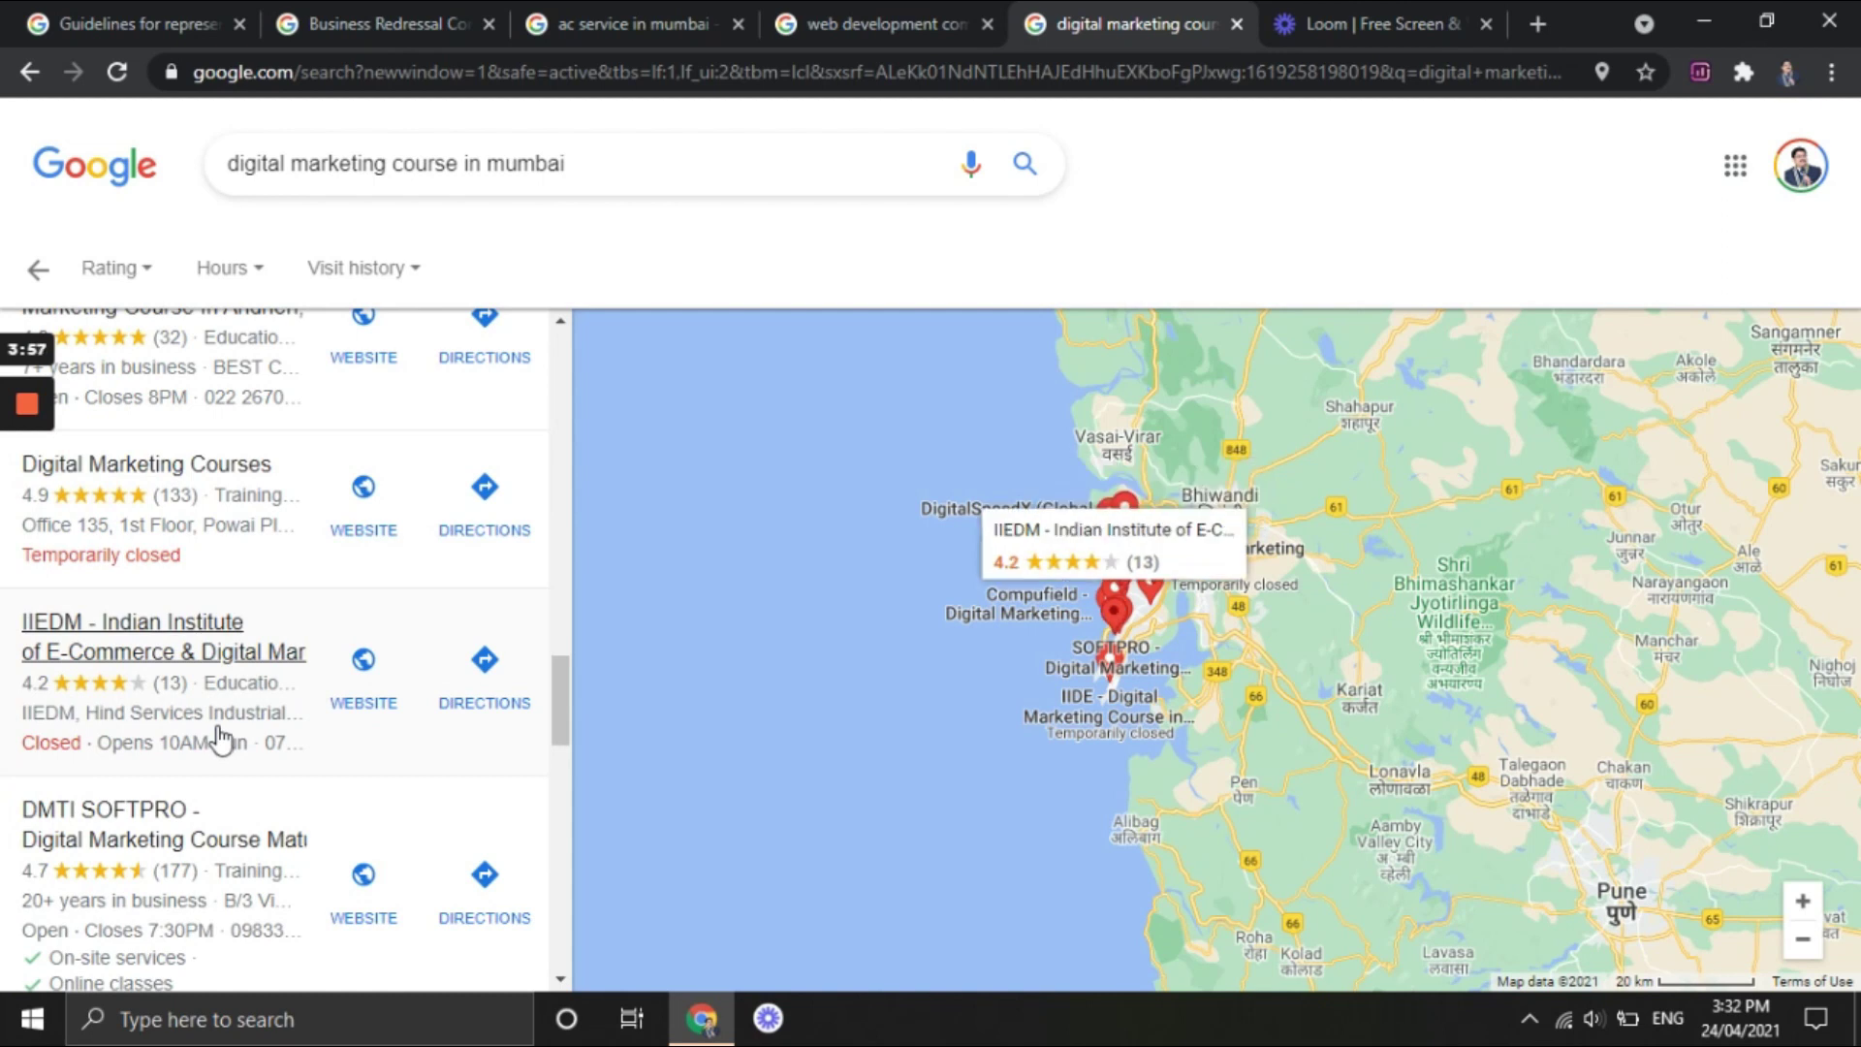
{"action": "scroll", "coordinate": [221, 741], "scroll_direction": "down", "scroll_amount": 3}
{"action": "scroll", "coordinate": [221, 741], "scroll_direction": "down", "scroll_amount": 3}
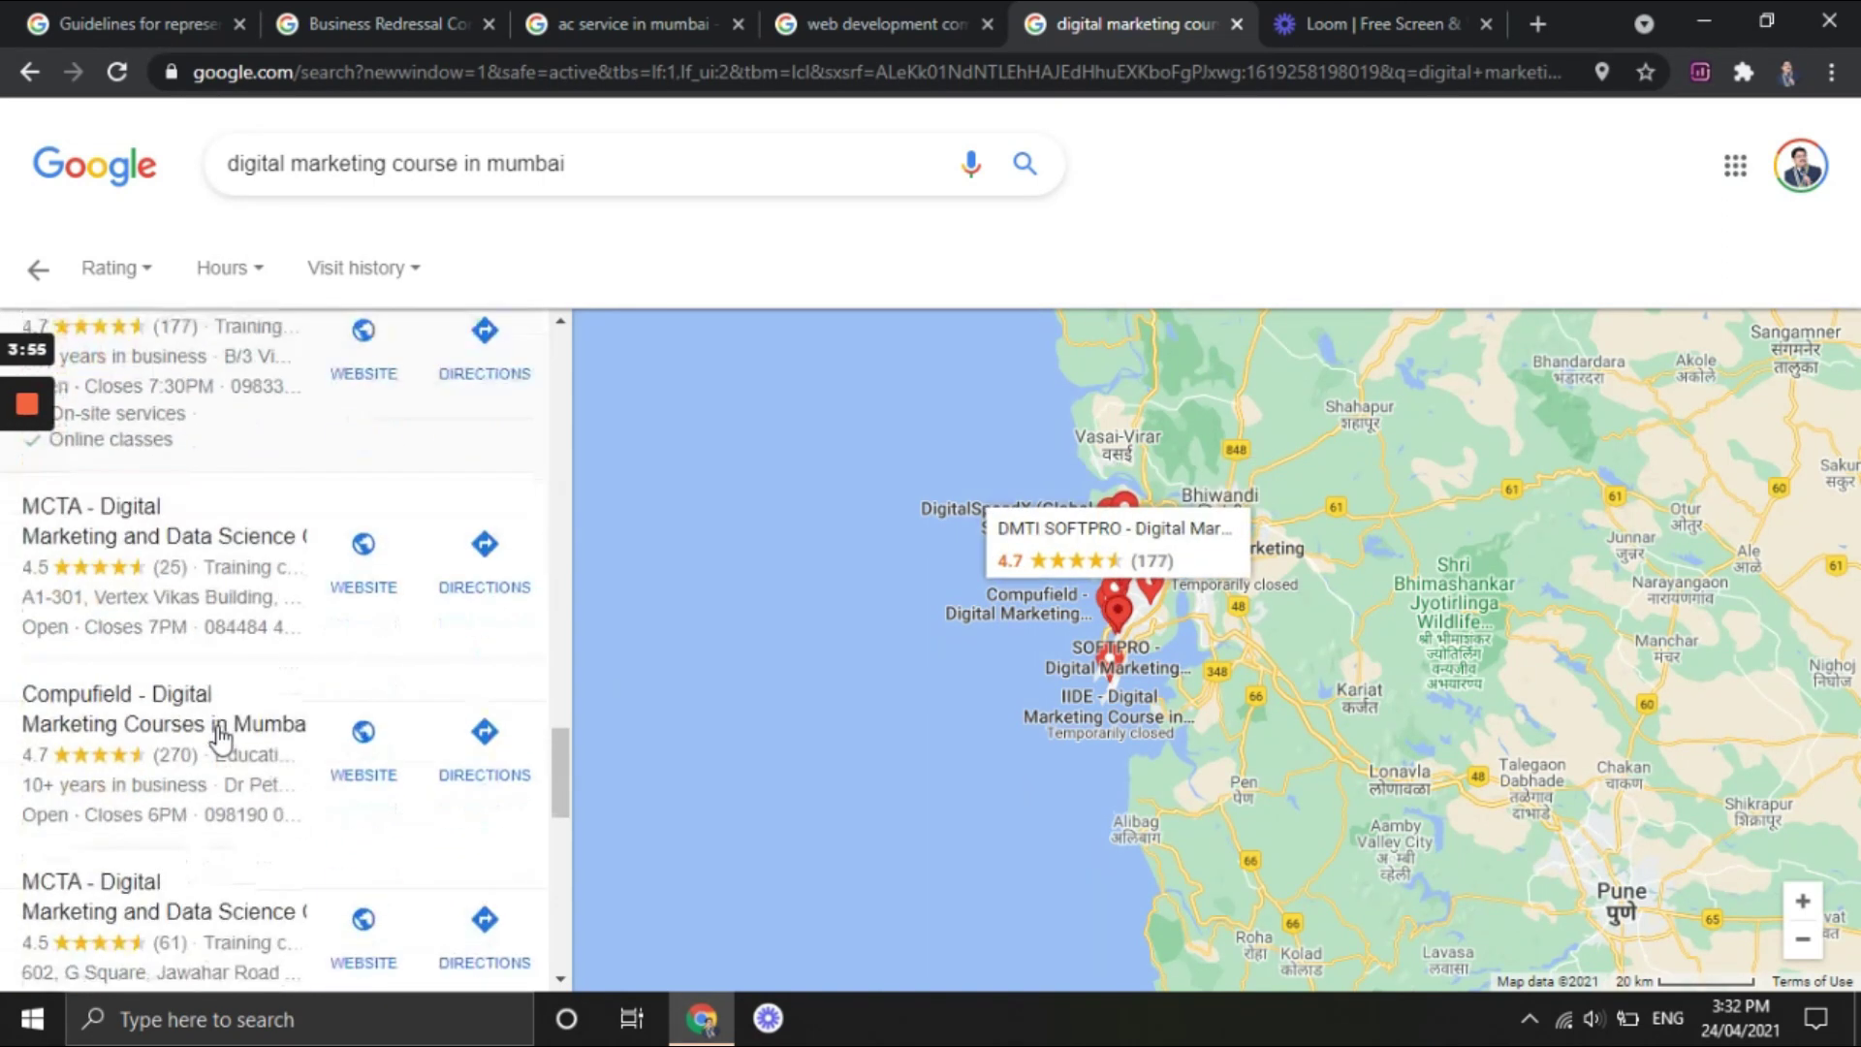
- Review the business names listed in the open results for "web development company mumbai"
{"action": "left_click", "coordinate": [898, 19]}
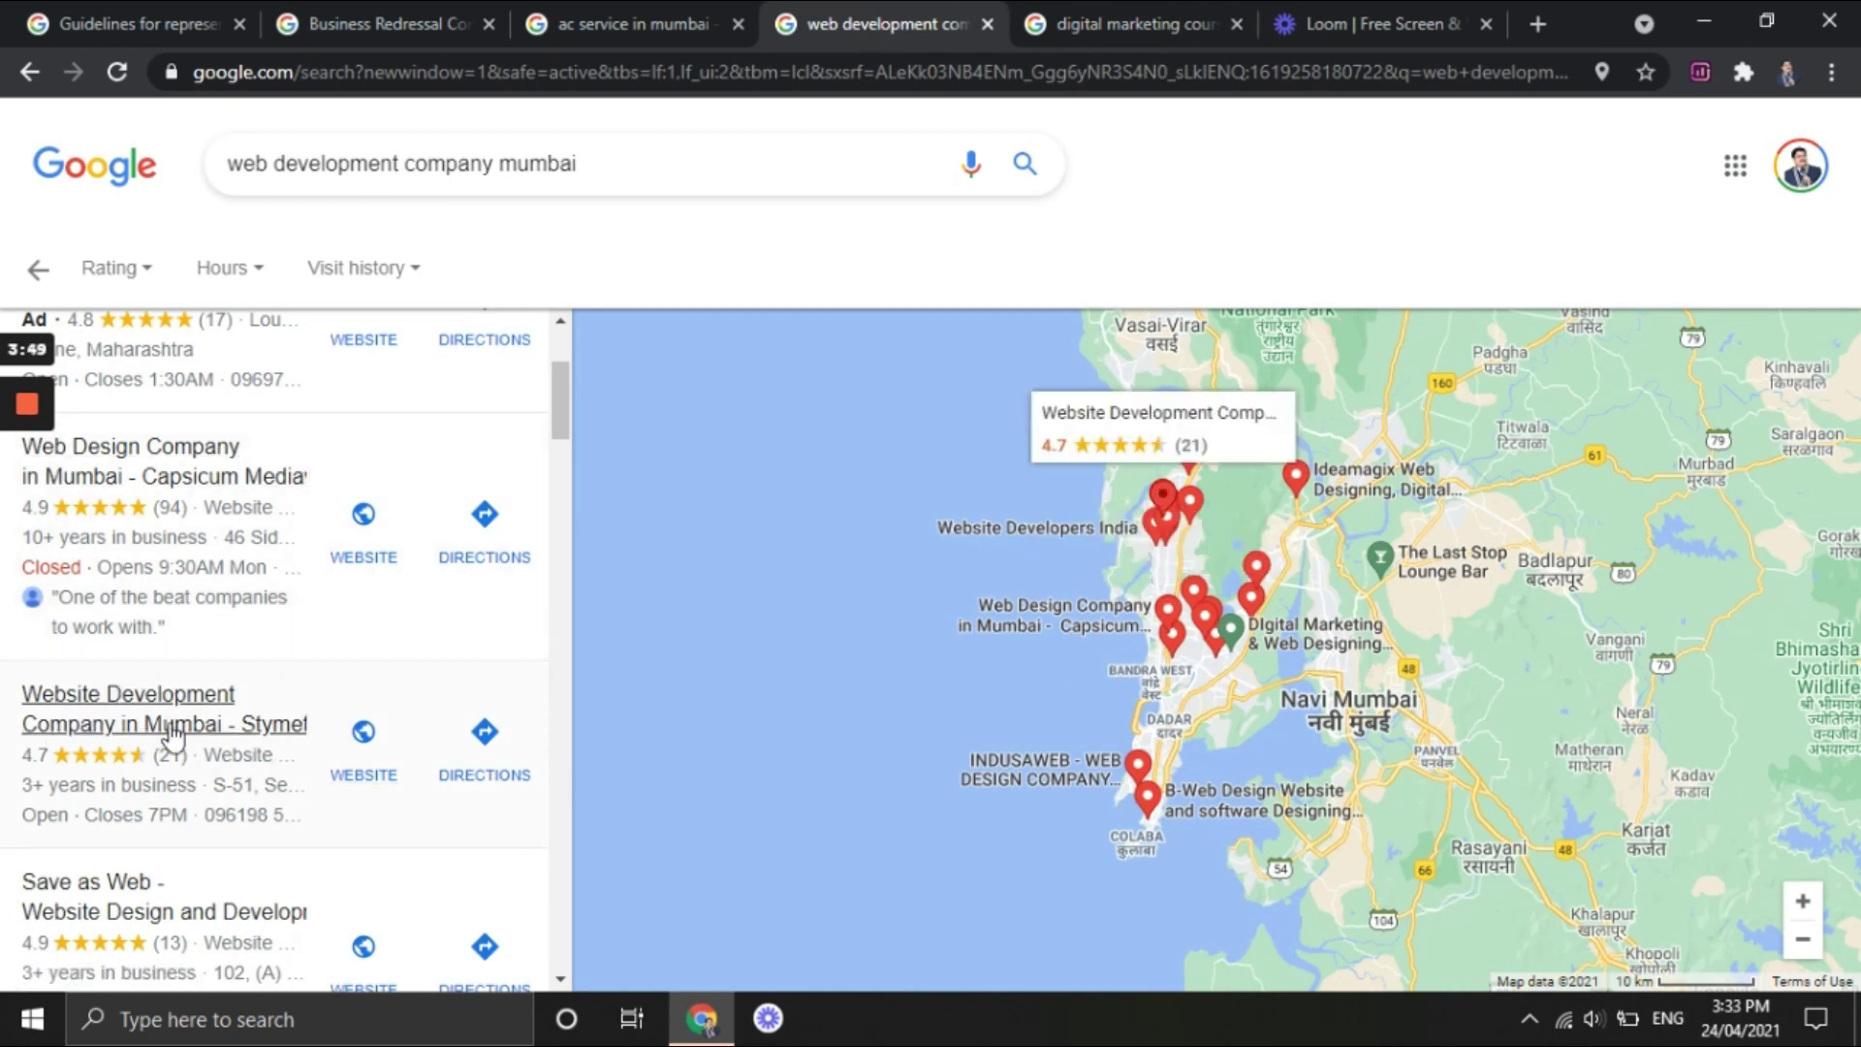
{"action": "scroll", "coordinate": [233, 703], "scroll_direction": "down", "scroll_amount": 3}
{"action": "scroll", "coordinate": [228, 690], "scroll_direction": "down", "scroll_amount": 3}
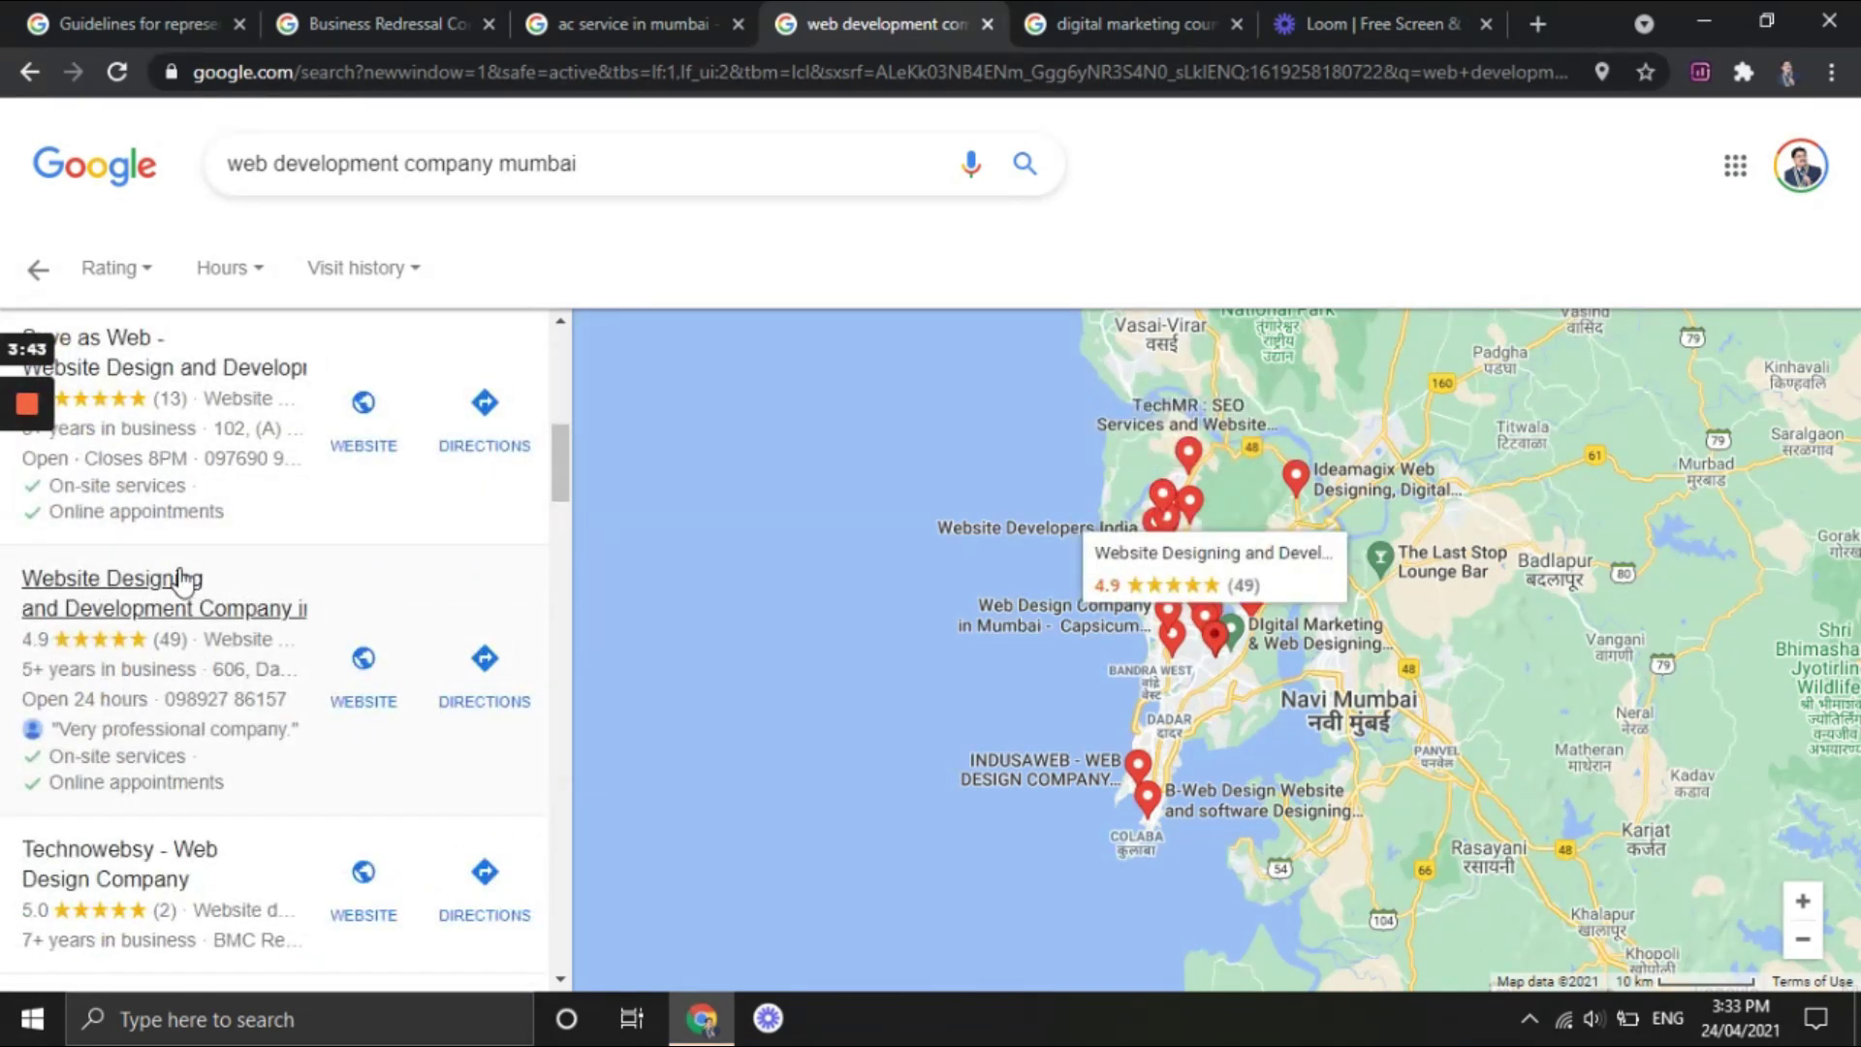
- Examine the business names in the open results for "ac service in mumbai" for added keywords
{"action": "left_click", "coordinate": [601, 14]}
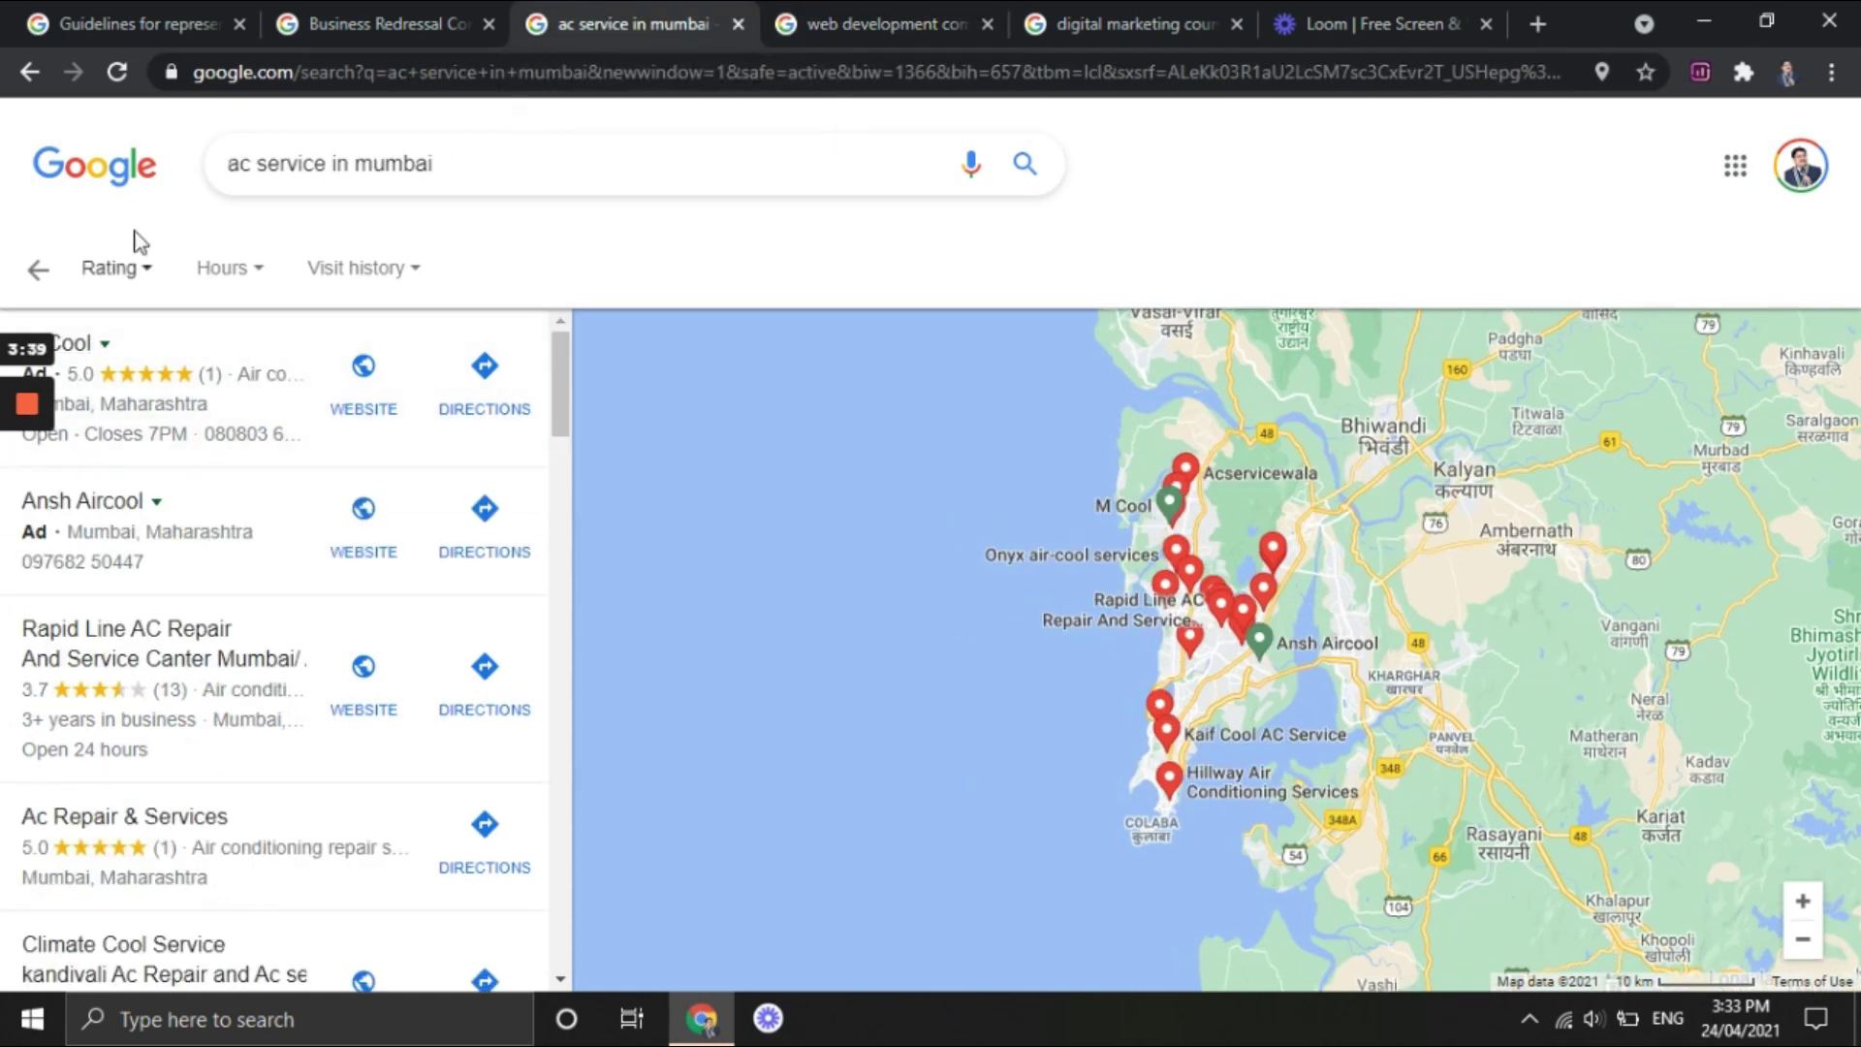
{"action": "scroll", "coordinate": [146, 707], "scroll_direction": "down", "scroll_amount": 3}
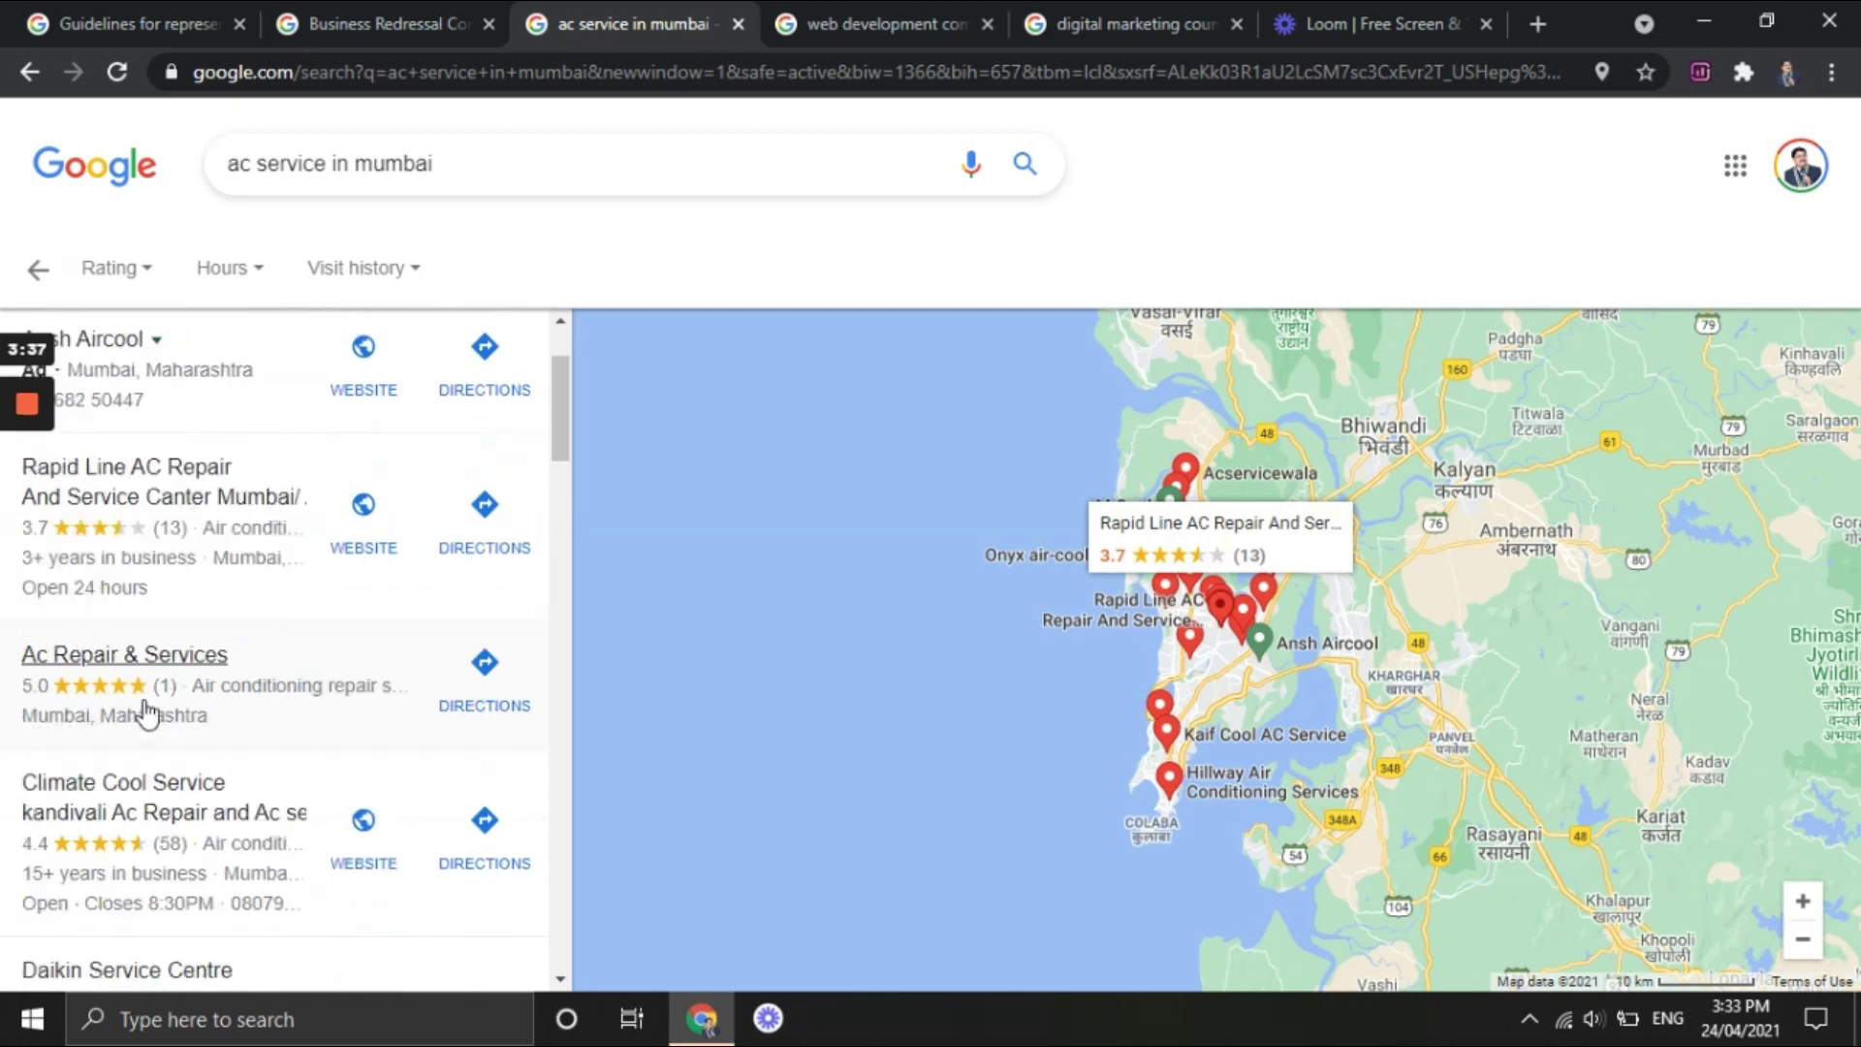
{"action": "scroll", "coordinate": [184, 514], "scroll_direction": "down", "scroll_amount": 3}
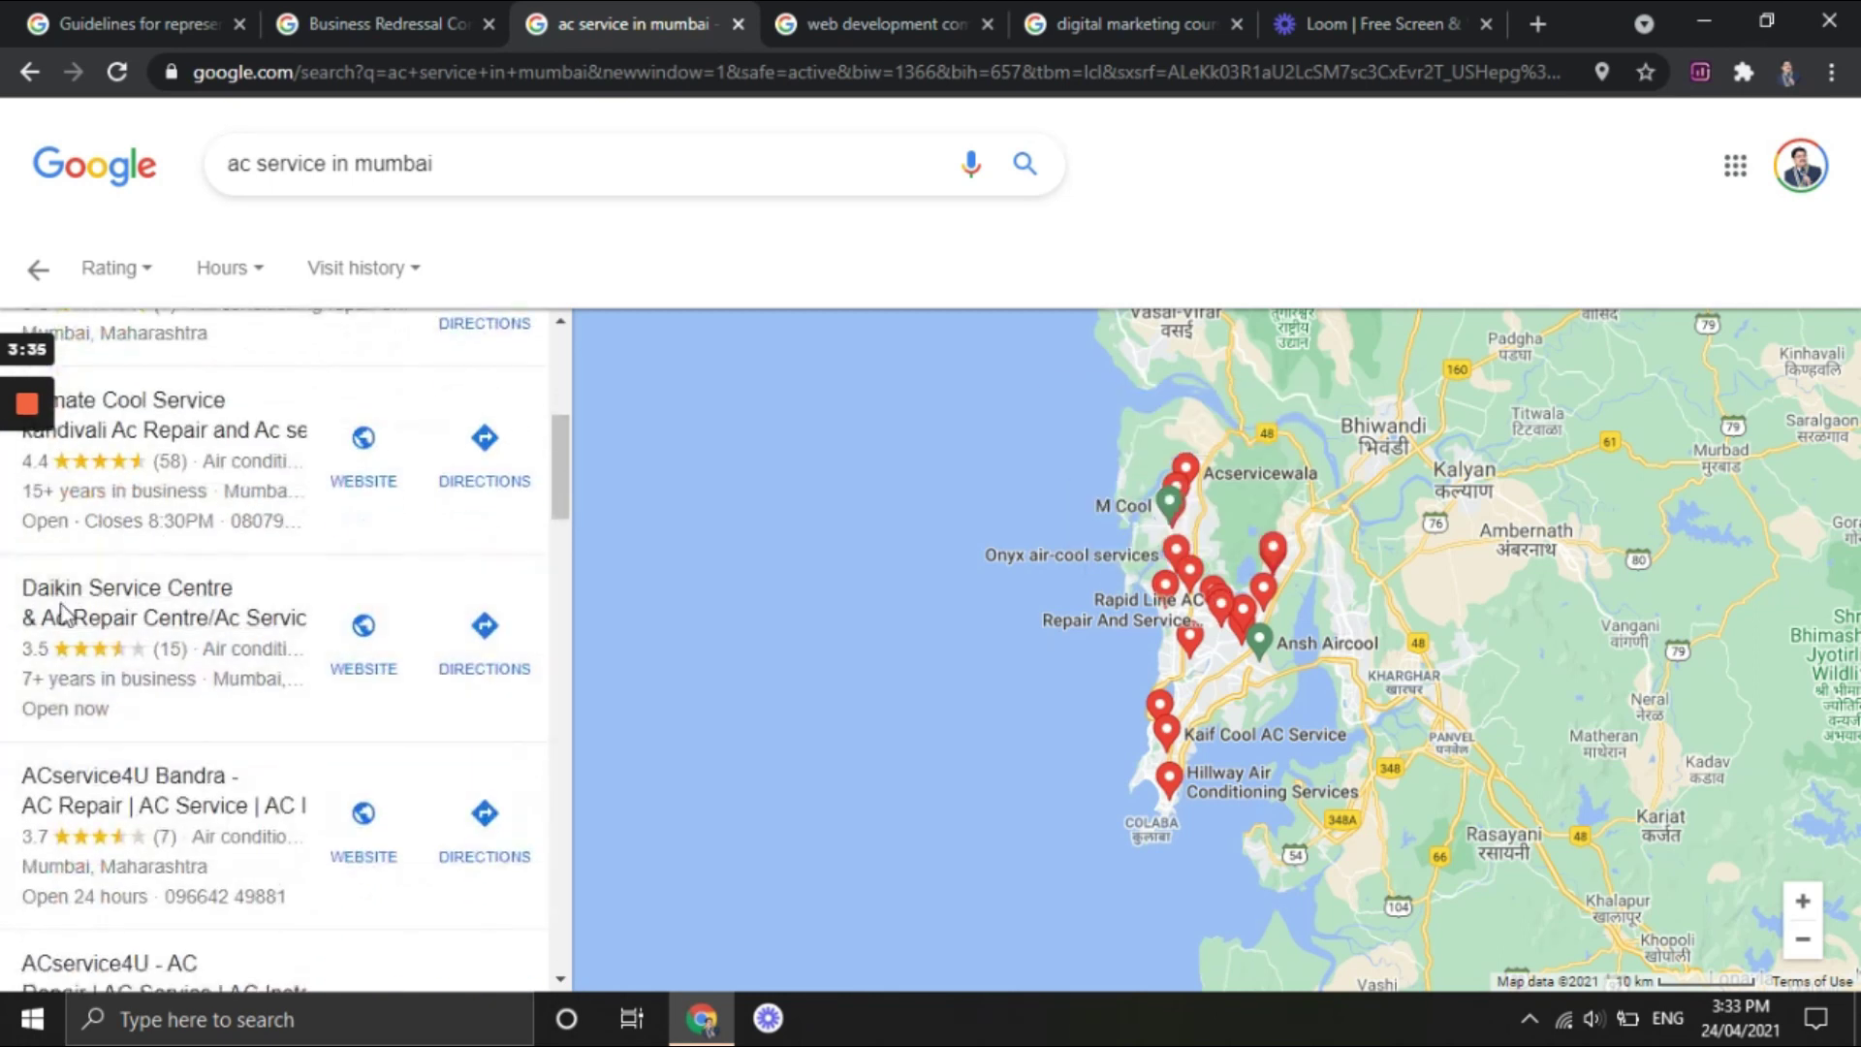
{"action": "scroll", "coordinate": [79, 771], "scroll_direction": "down", "scroll_amount": 3}
{"action": "scroll", "coordinate": [184, 756], "scroll_direction": "down", "scroll_amount": 2}
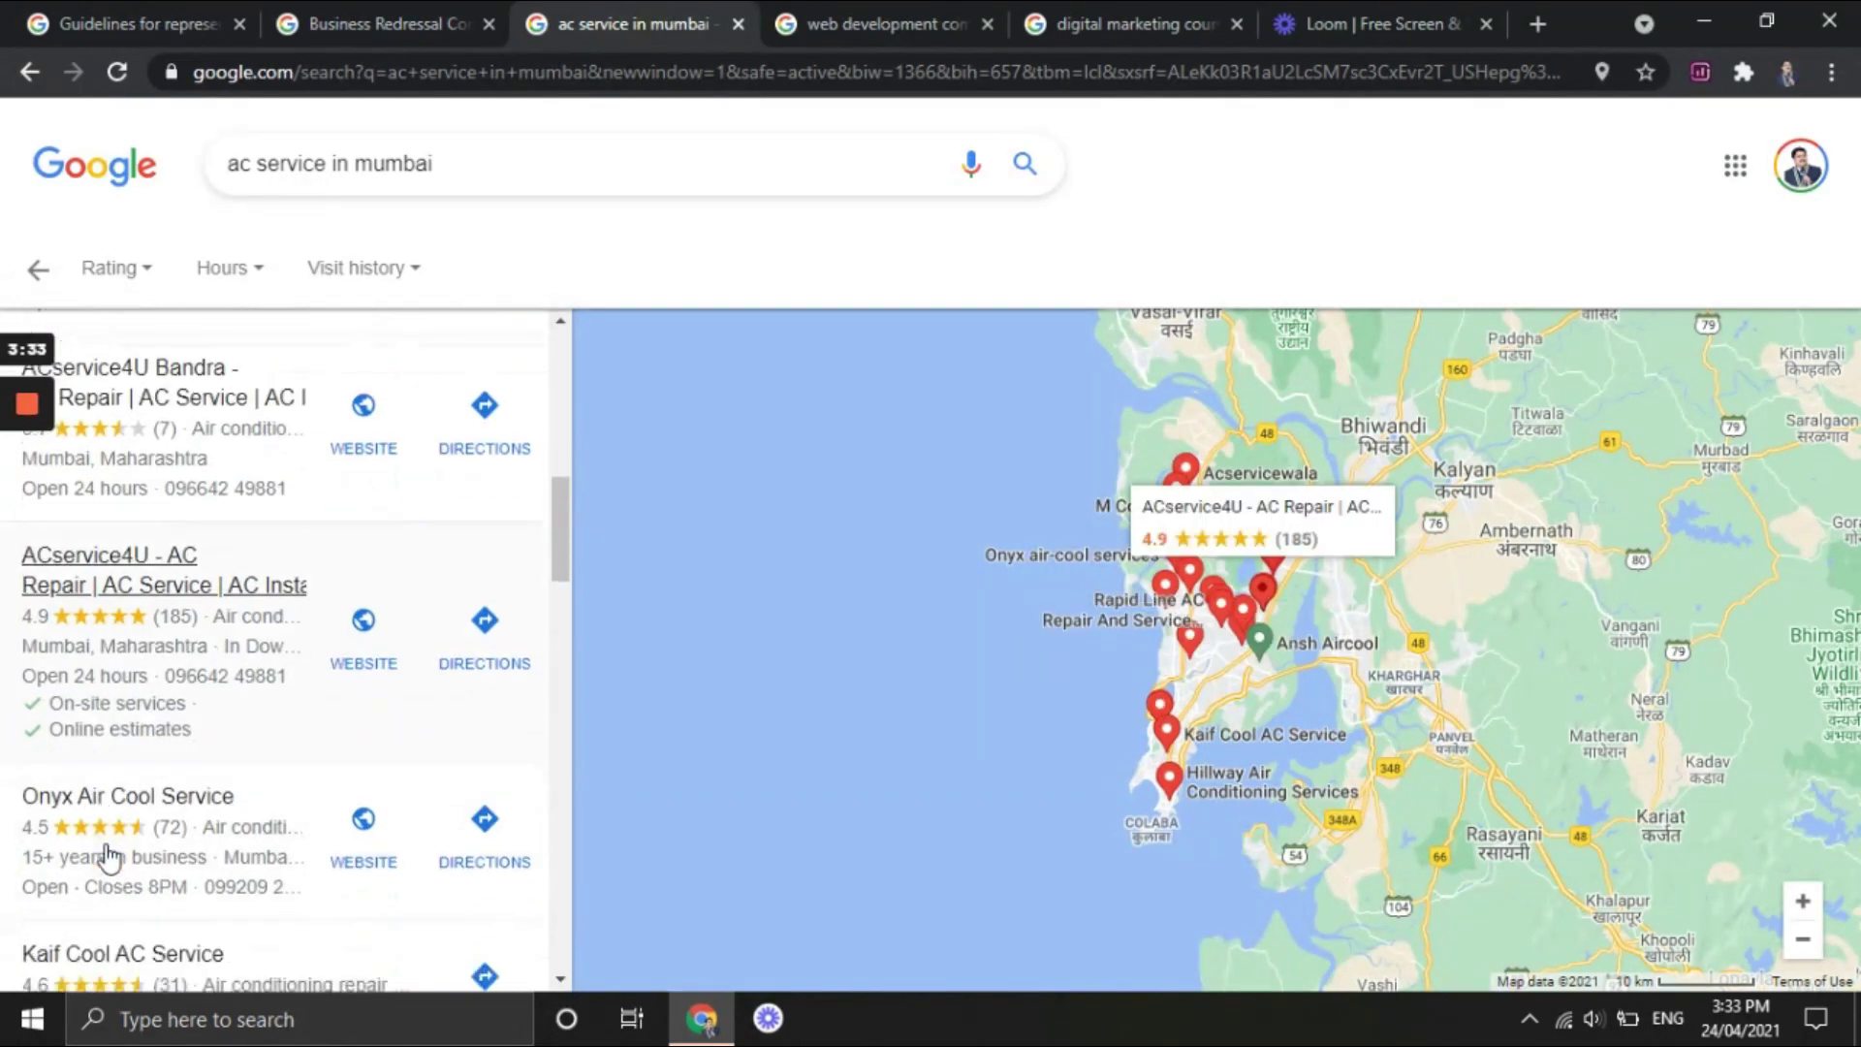
{"action": "scroll", "coordinate": [233, 843], "scroll_direction": "down", "scroll_amount": 5}
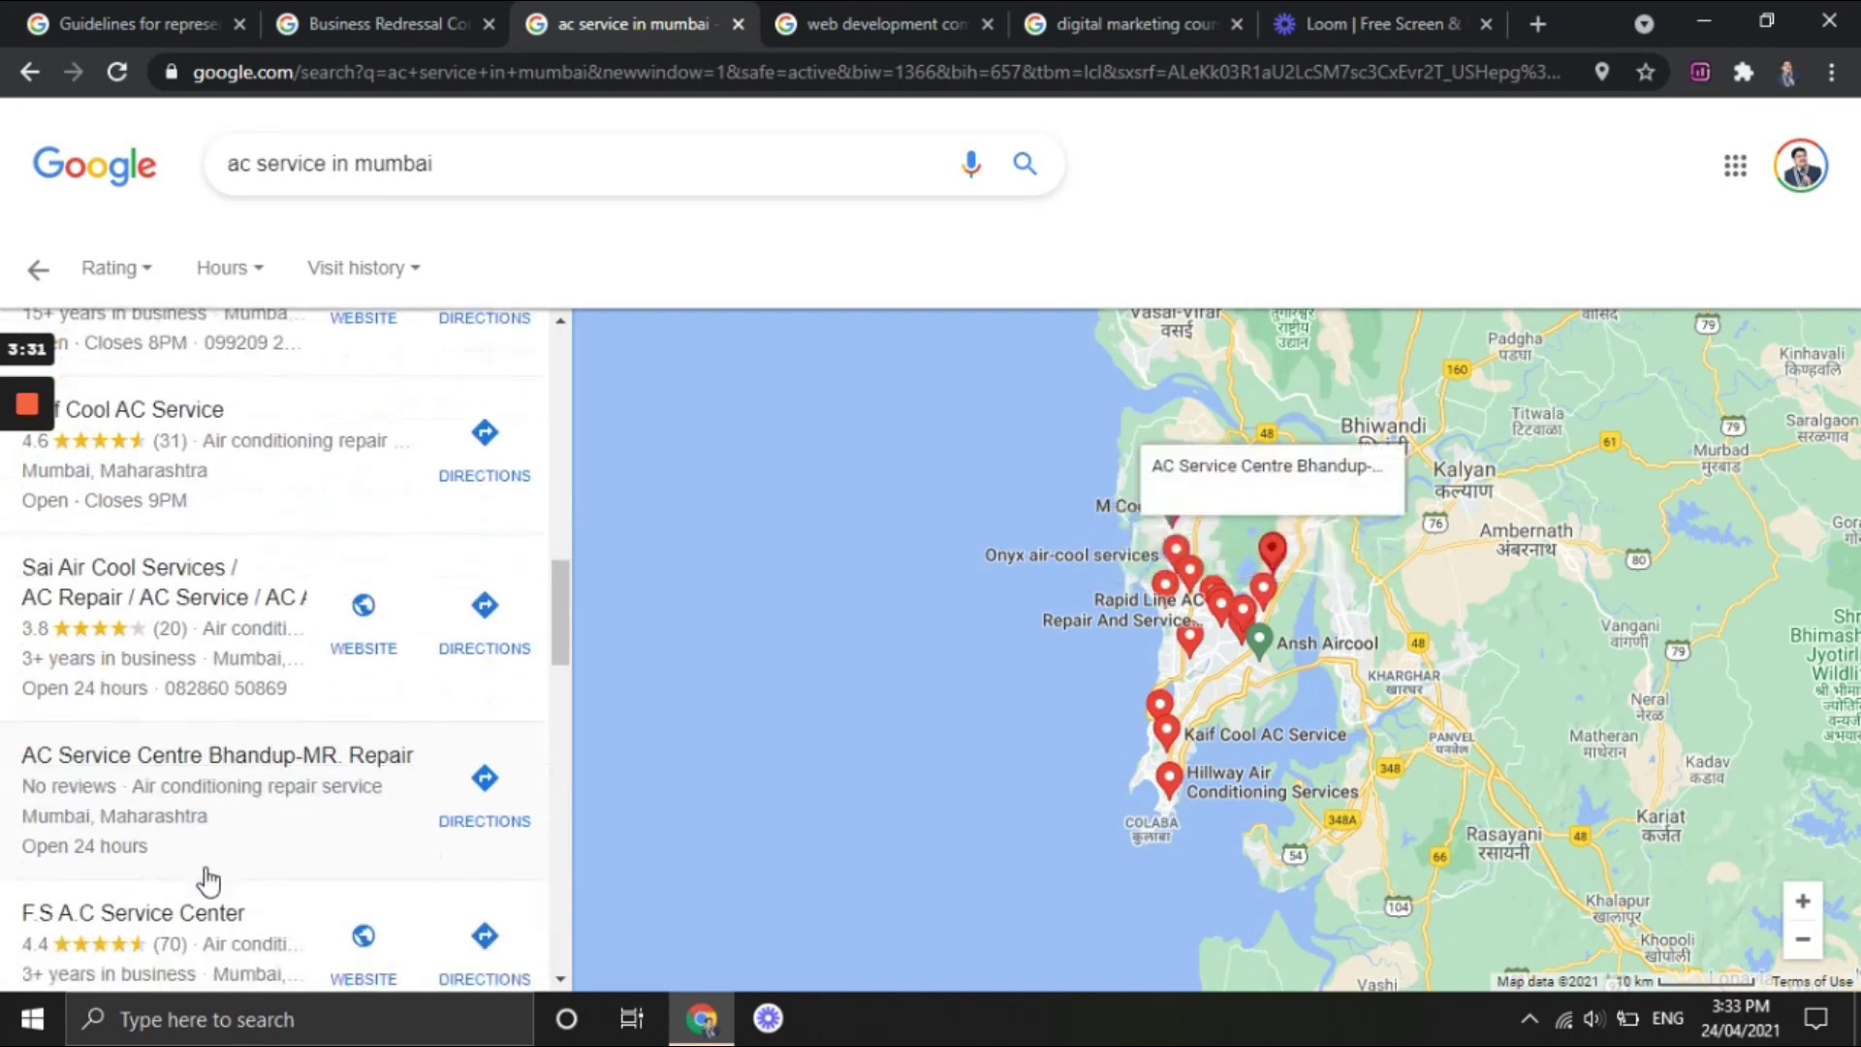
{"action": "scroll", "coordinate": [208, 872], "scroll_direction": "up", "scroll_amount": 5}
{"action": "scroll", "coordinate": [209, 866], "scroll_direction": "up", "scroll_amount": 6}
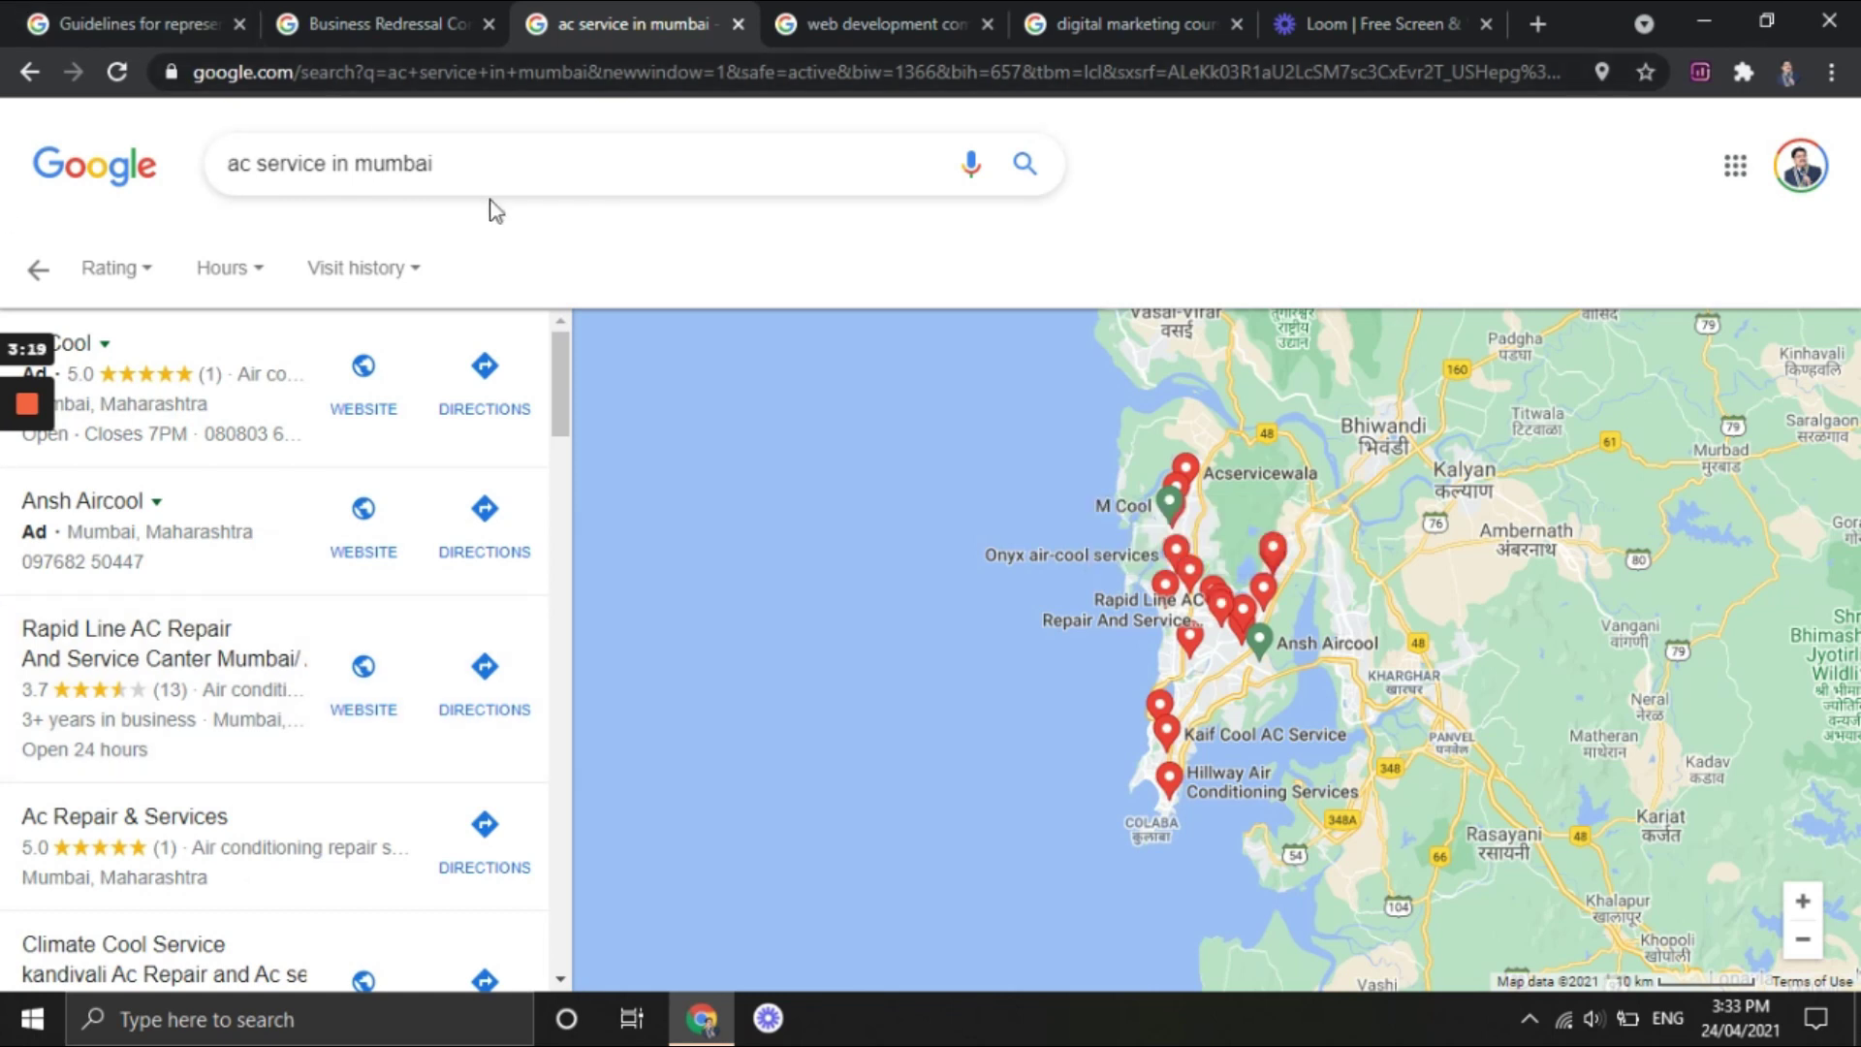
- Replace the AC service query with a search for "taj in mumbai hotel"
{"action": "left_click_drag", "start_coordinate": [324, 165], "coordinate": [226, 165]}
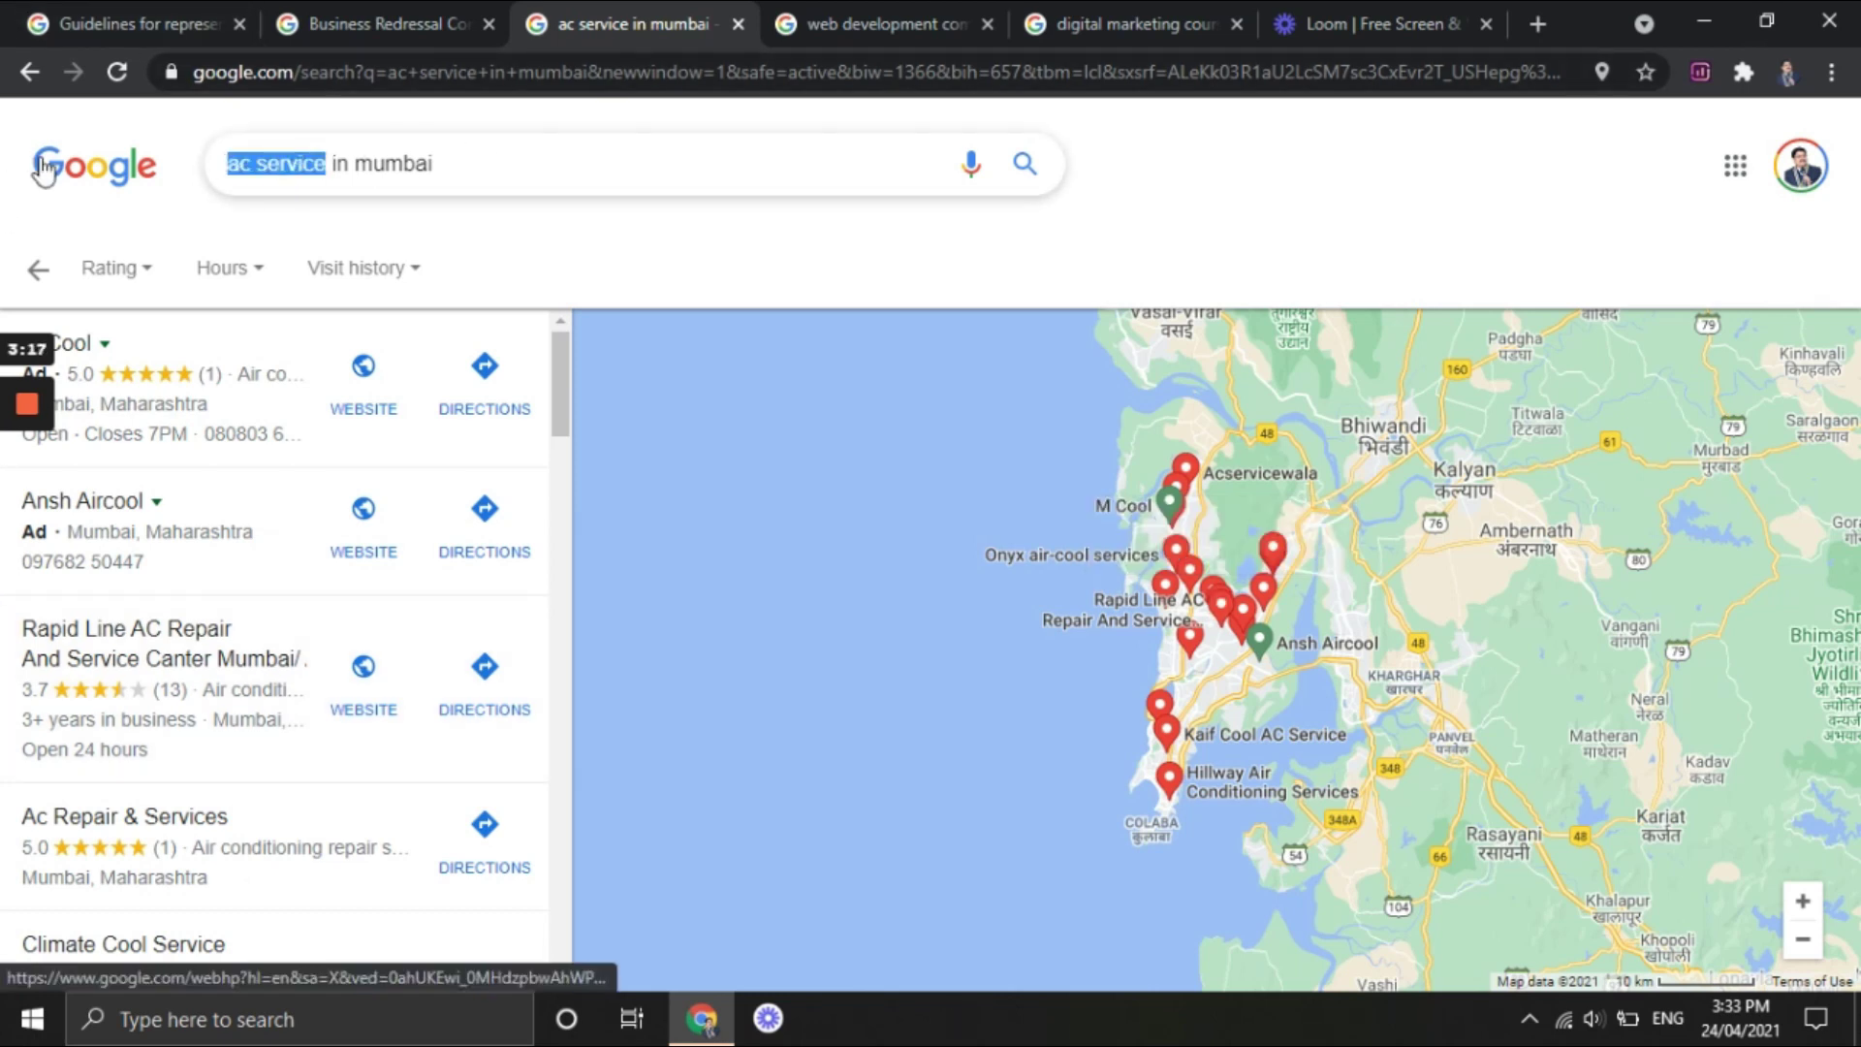
{"action": "type", "text": "tj"}
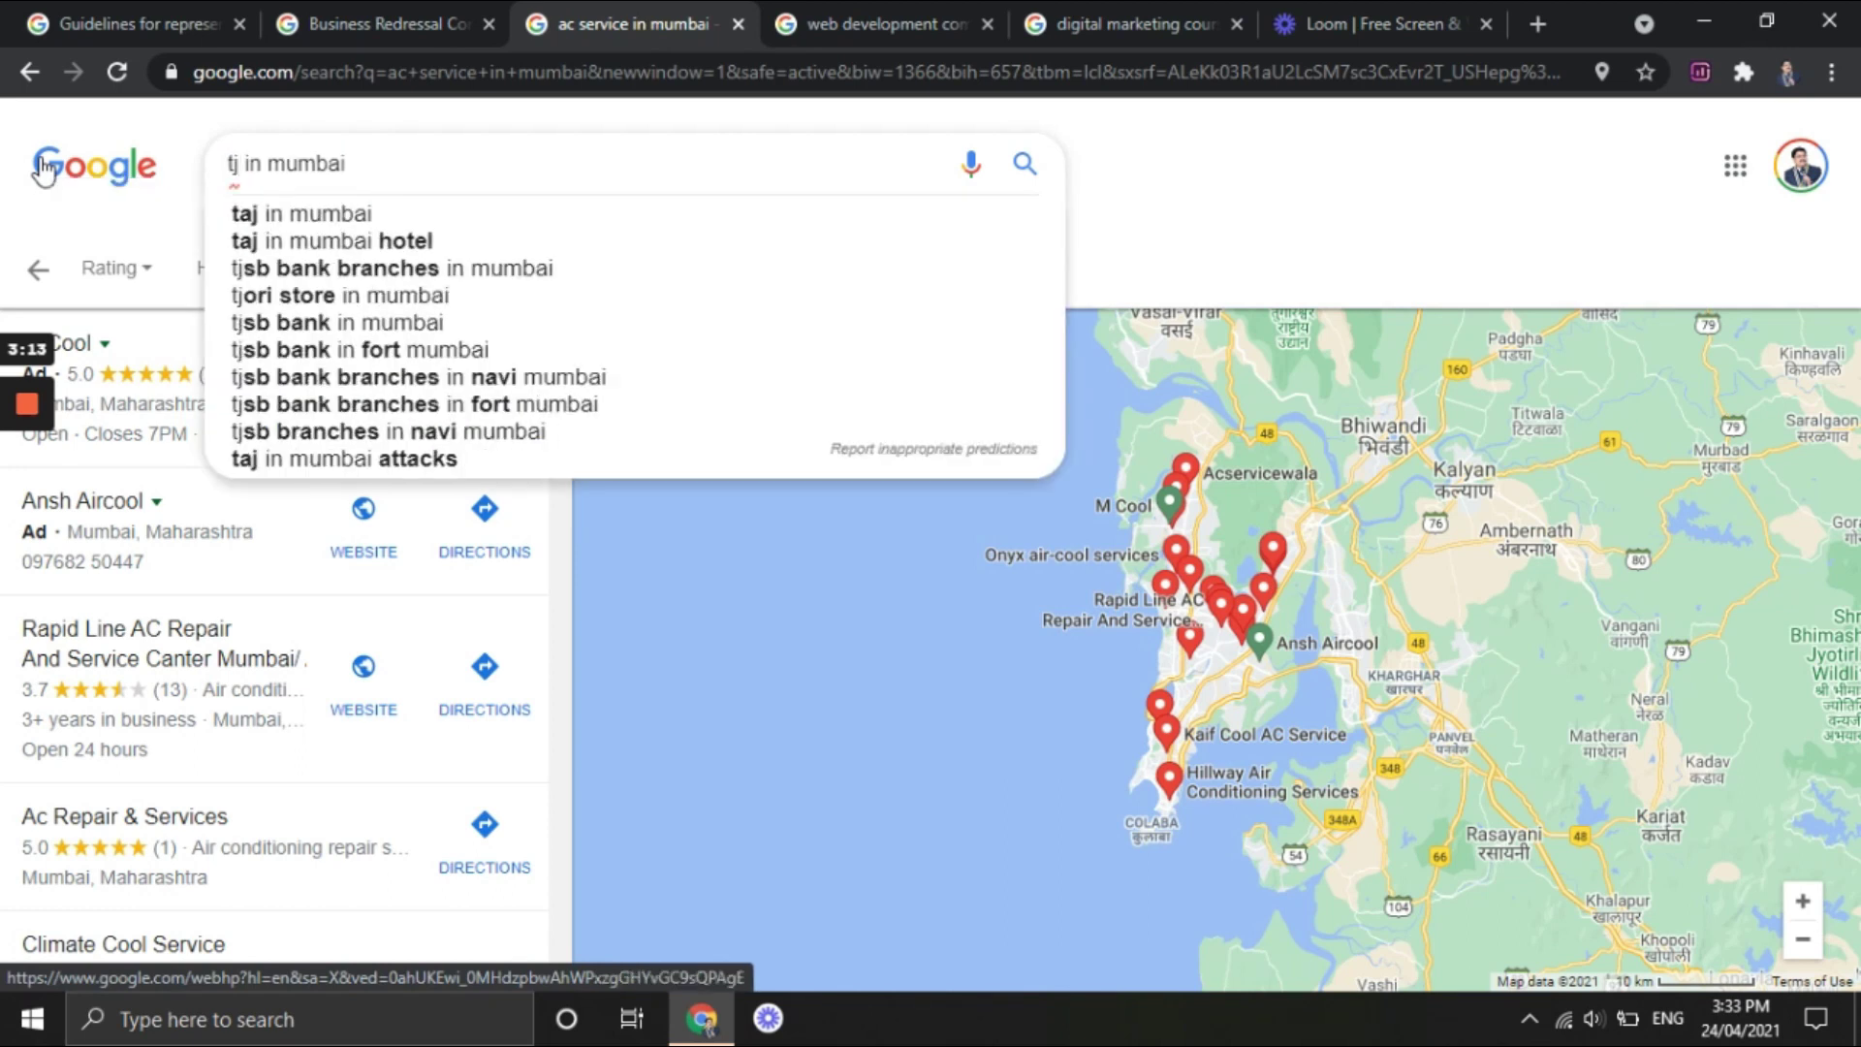
{"action": "key", "text": "Down"}
{"action": "key", "text": "Down"}
{"action": "key", "text": "Return"}
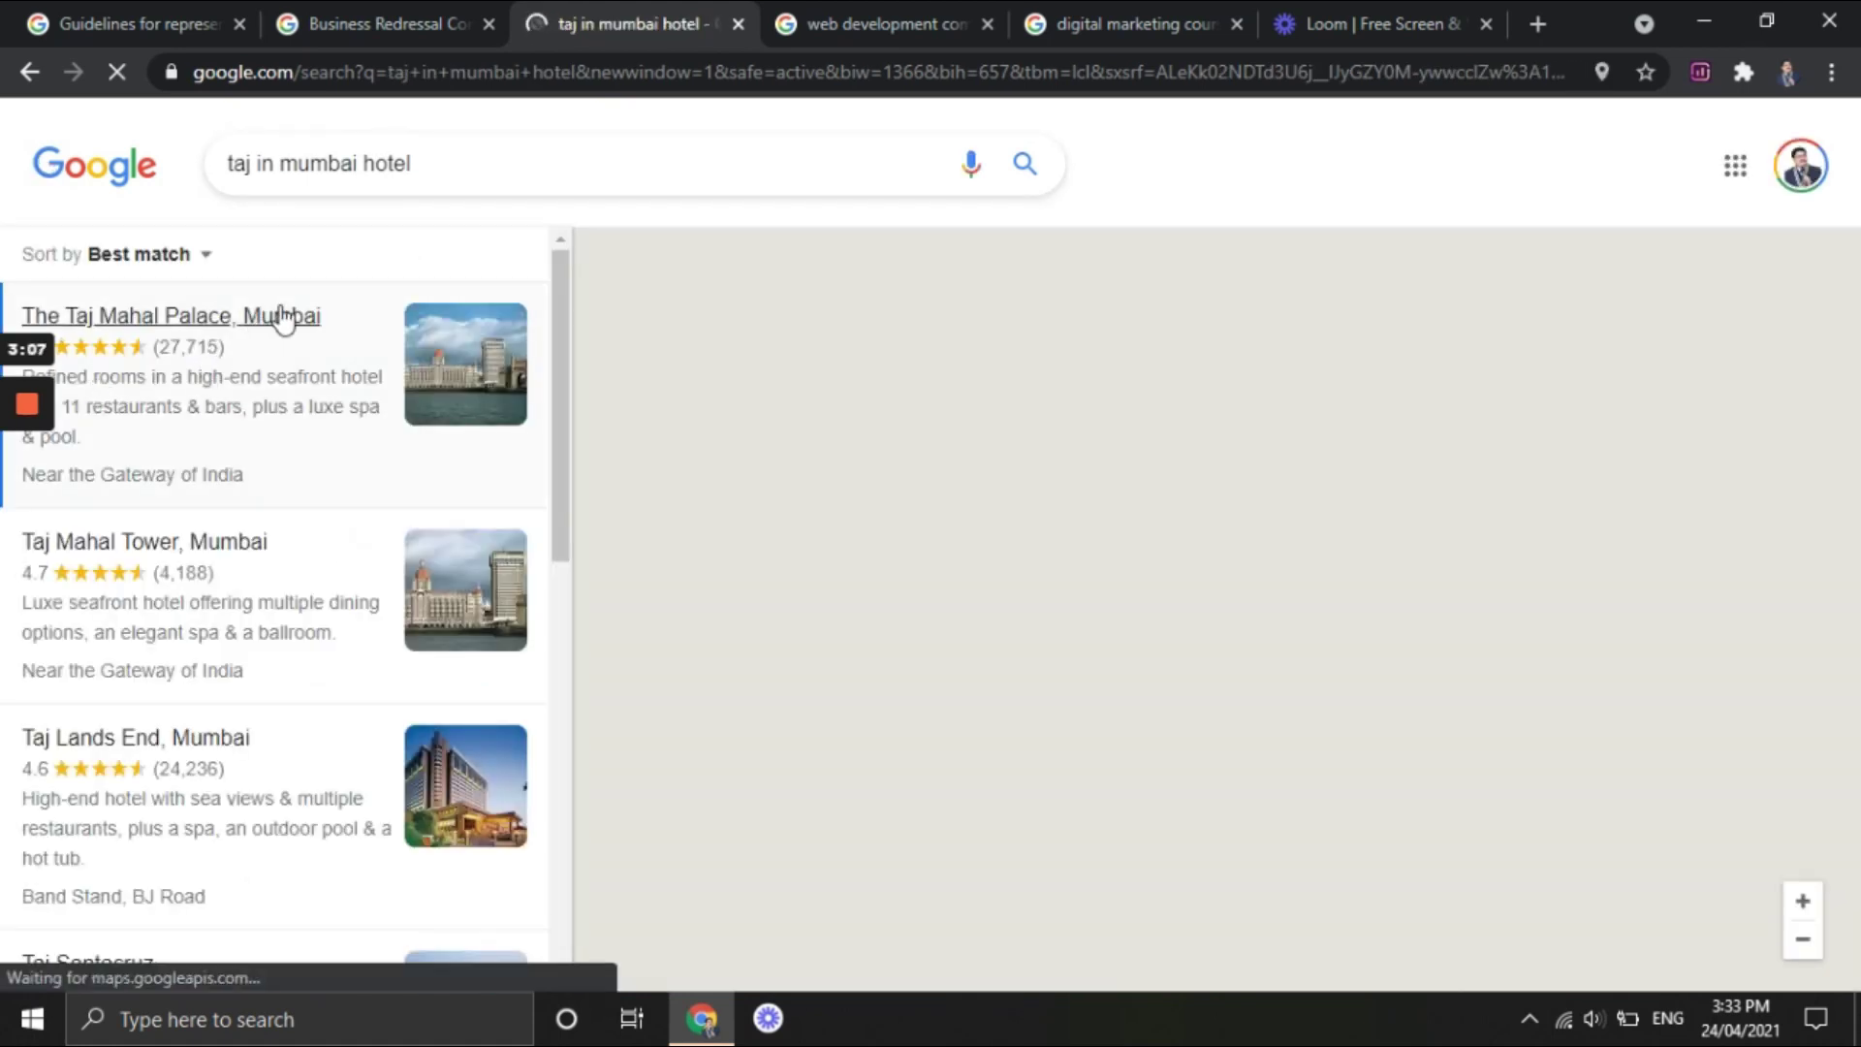
- Open the listing of The Taj Mahal Palace, Mumbai and find its option for suggesting an edit
{"action": "left_click", "coordinate": [282, 317]}
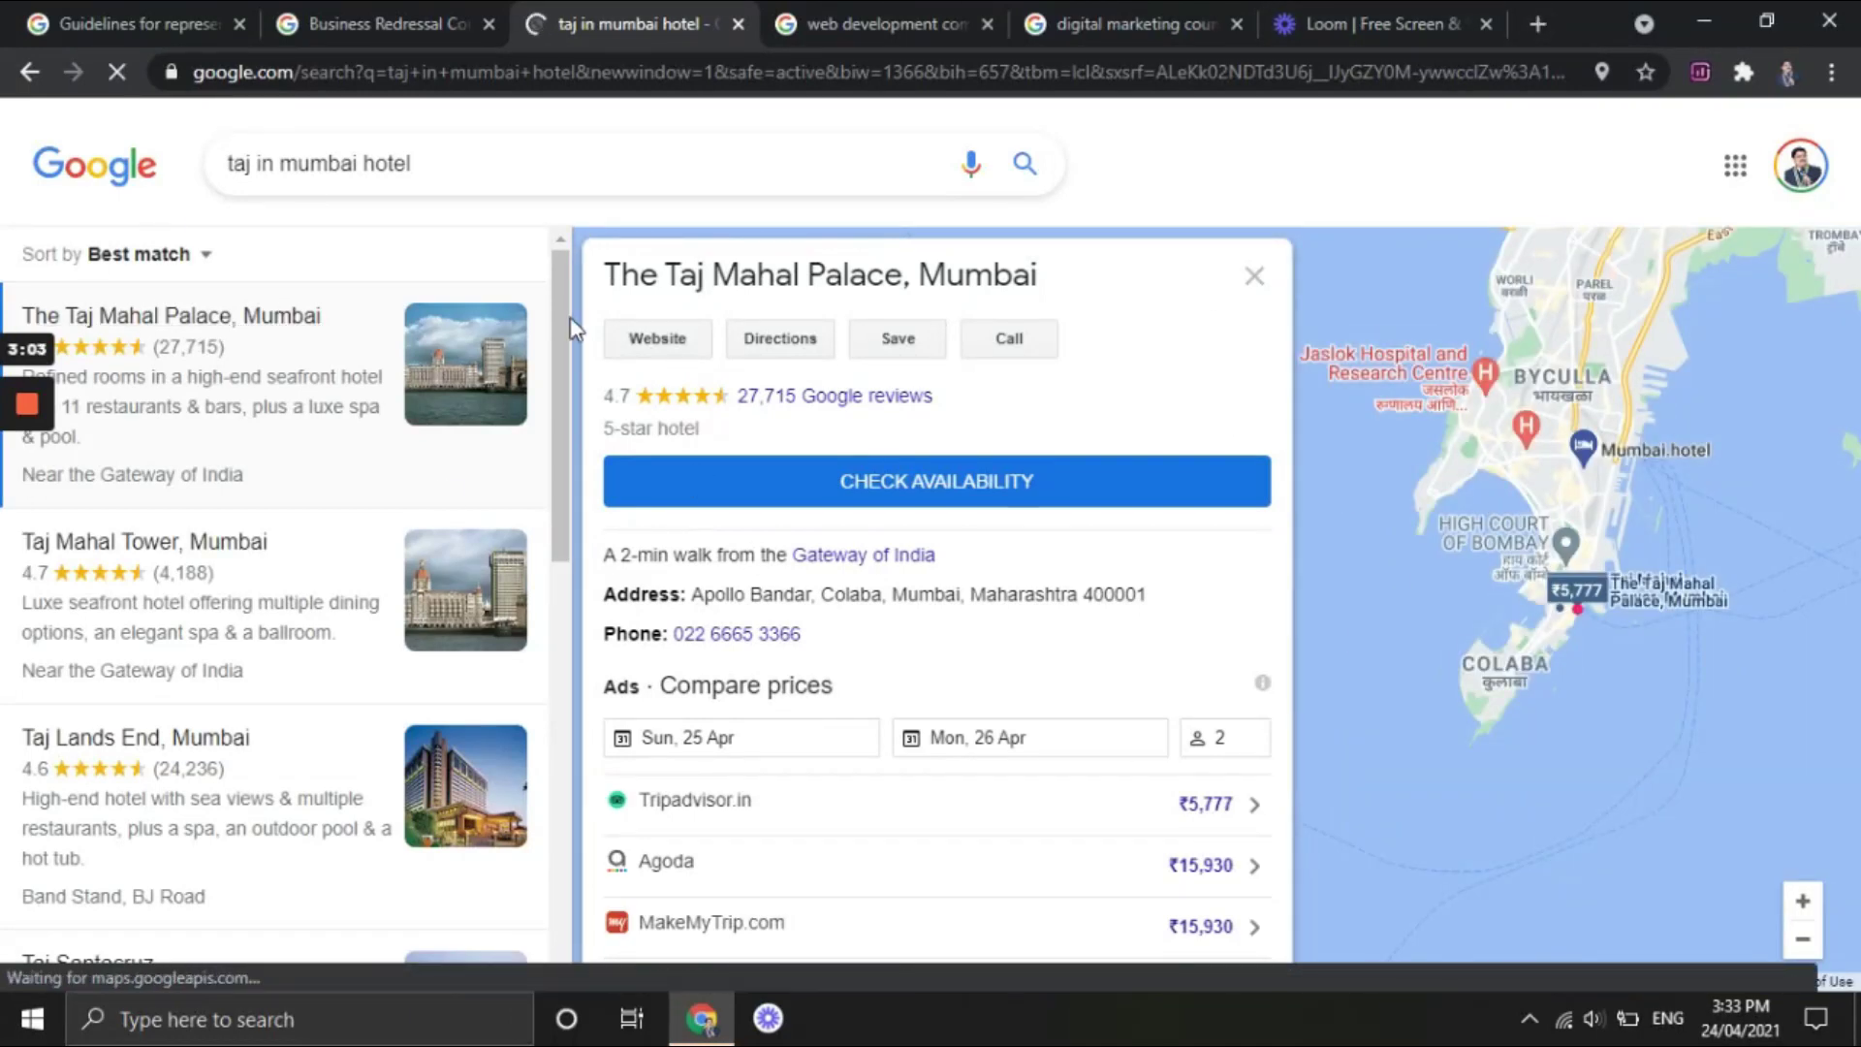
{"action": "scroll", "coordinate": [1163, 495], "scroll_direction": "down", "scroll_amount": 1}
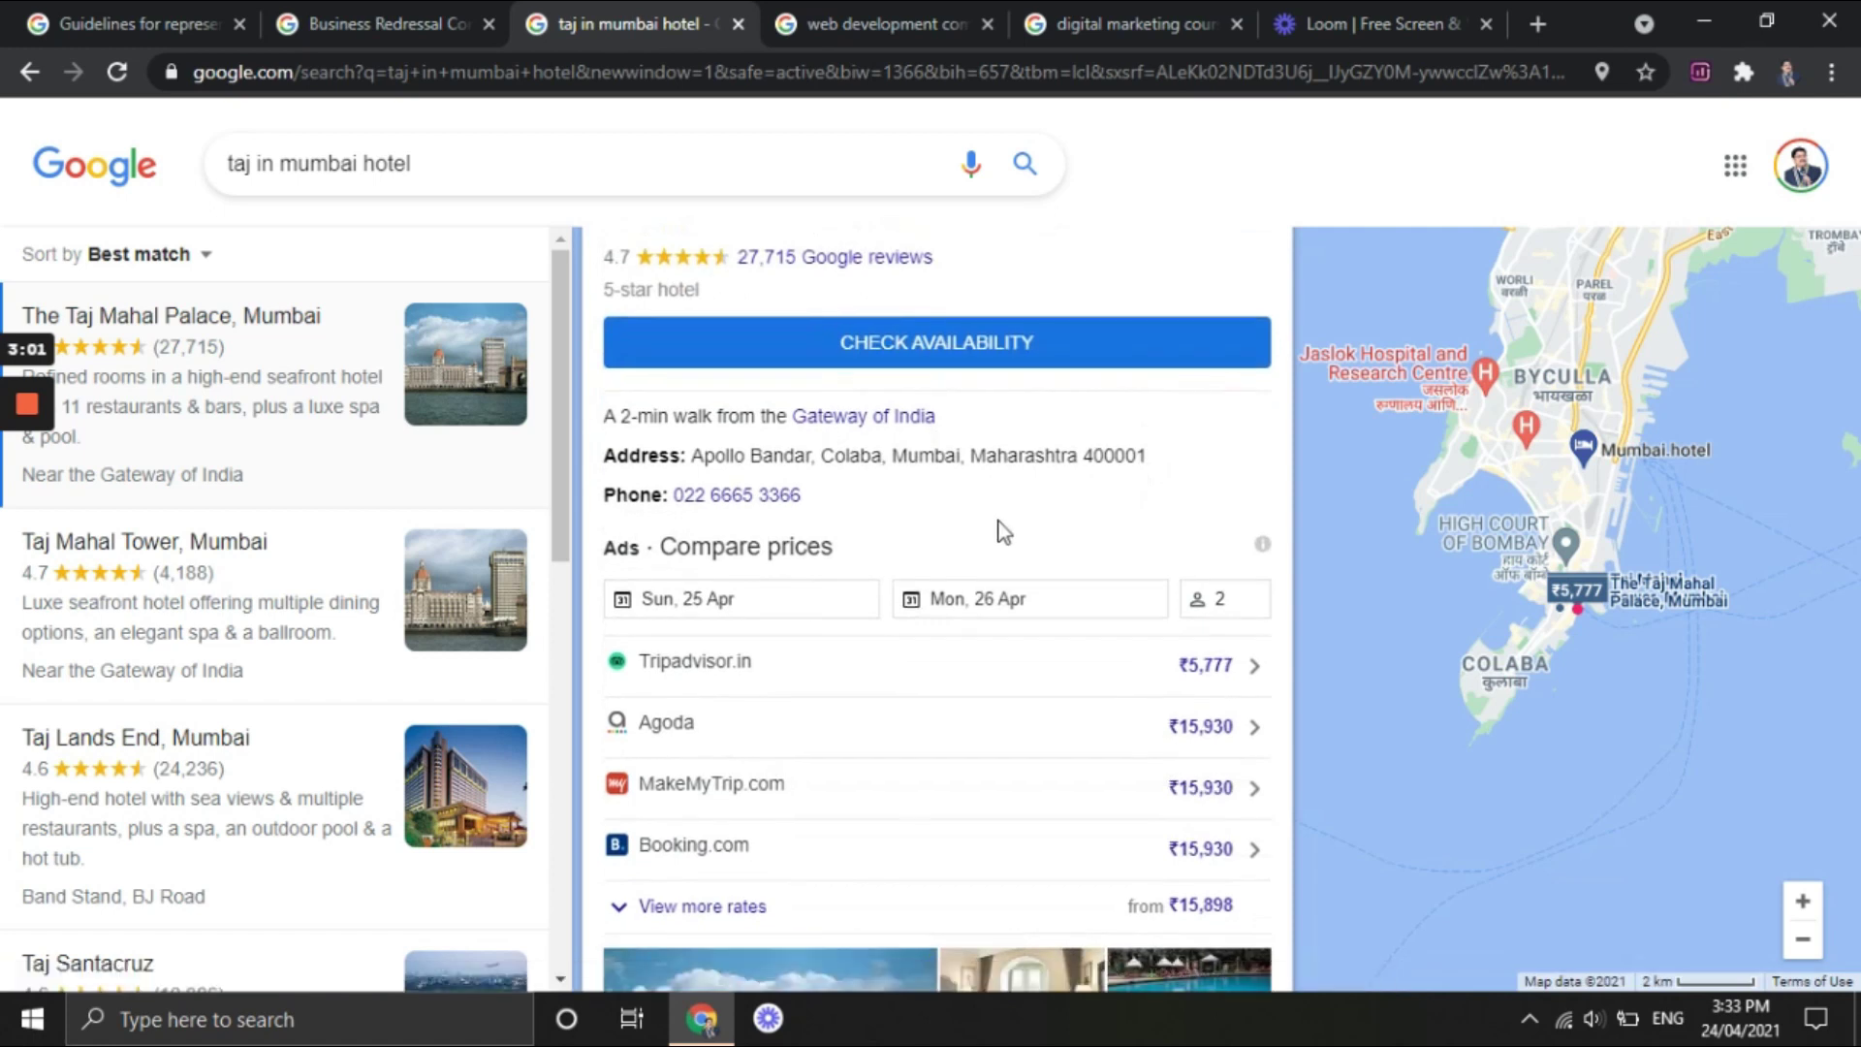
{"action": "scroll", "coordinate": [1003, 531], "scroll_direction": "down", "scroll_amount": 2}
{"action": "scroll", "coordinate": [998, 515], "scroll_direction": "down", "scroll_amount": 3}
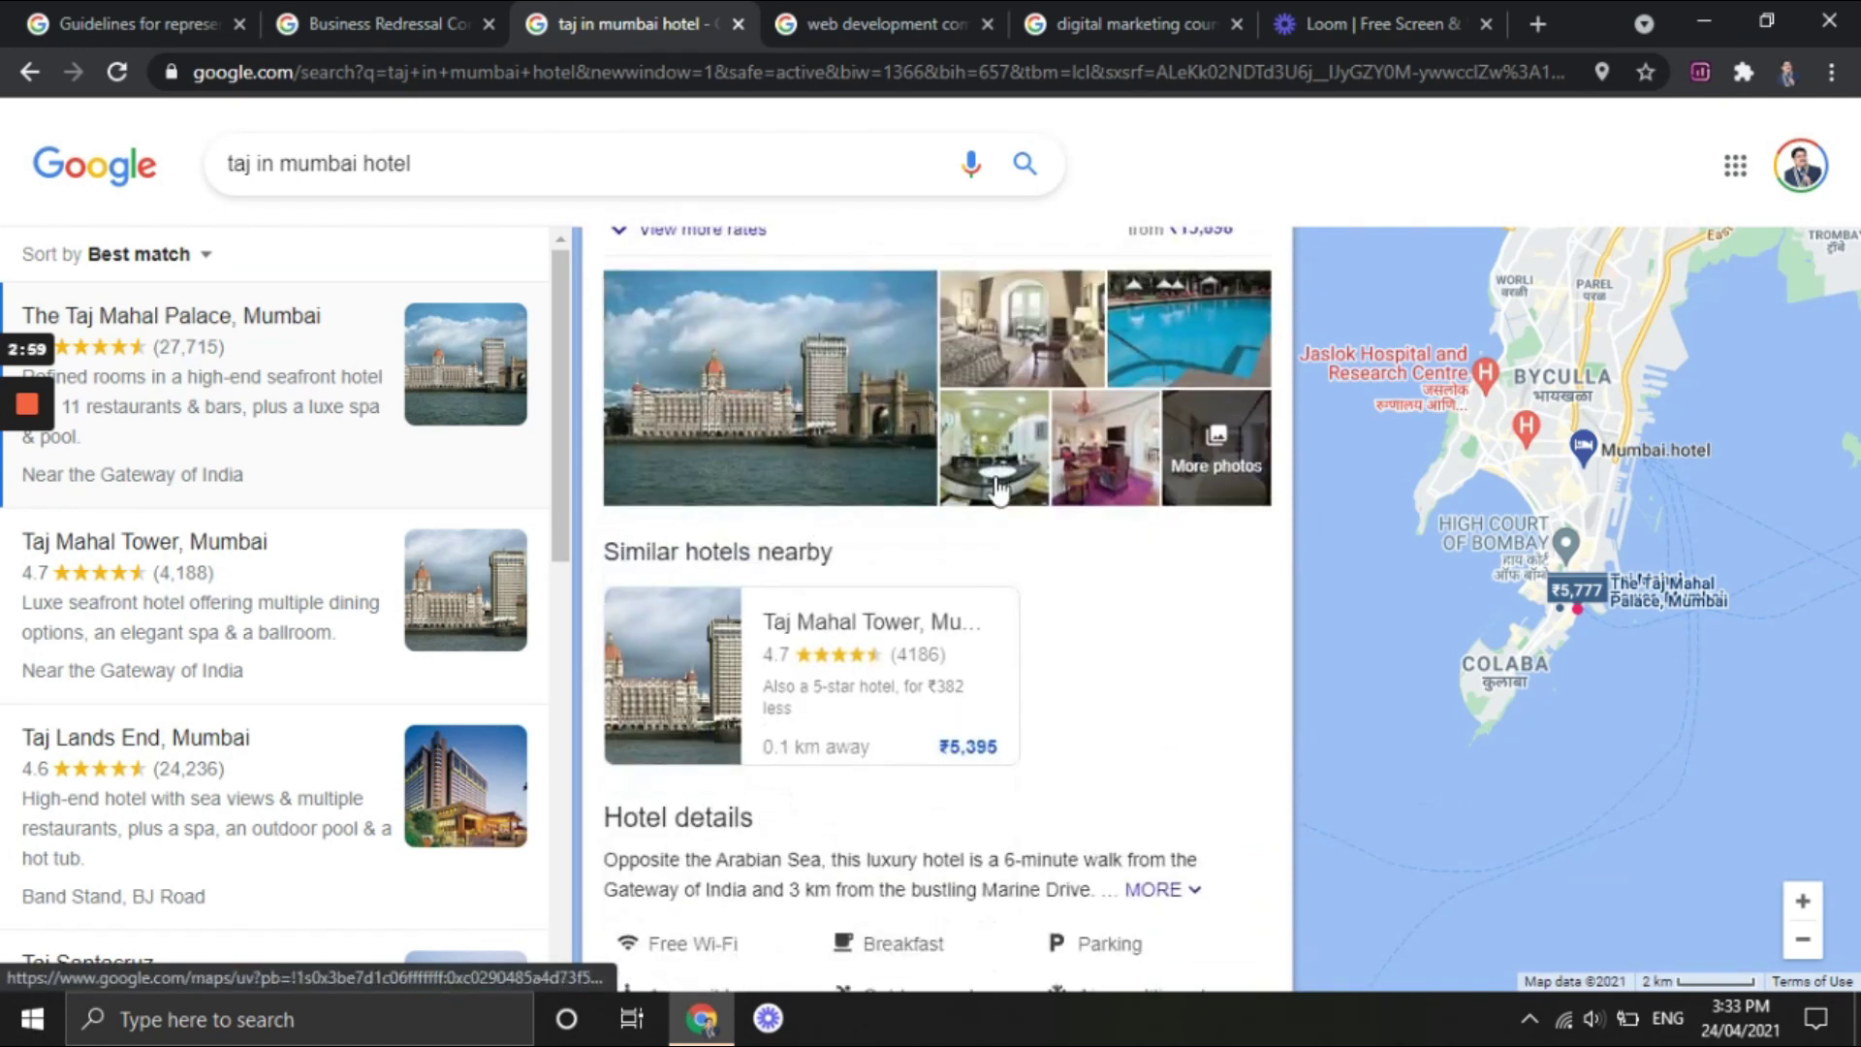
{"action": "scroll", "coordinate": [998, 485], "scroll_direction": "down", "scroll_amount": 9}
{"action": "scroll", "coordinate": [997, 480], "scroll_direction": "down", "scroll_amount": 3}
{"action": "scroll", "coordinate": [999, 485], "scroll_direction": "down", "scroll_amount": 1}
{"action": "scroll", "coordinate": [998, 480], "scroll_direction": "down", "scroll_amount": 1}
{"action": "scroll", "coordinate": [989, 474], "scroll_direction": "up", "scroll_amount": 1}
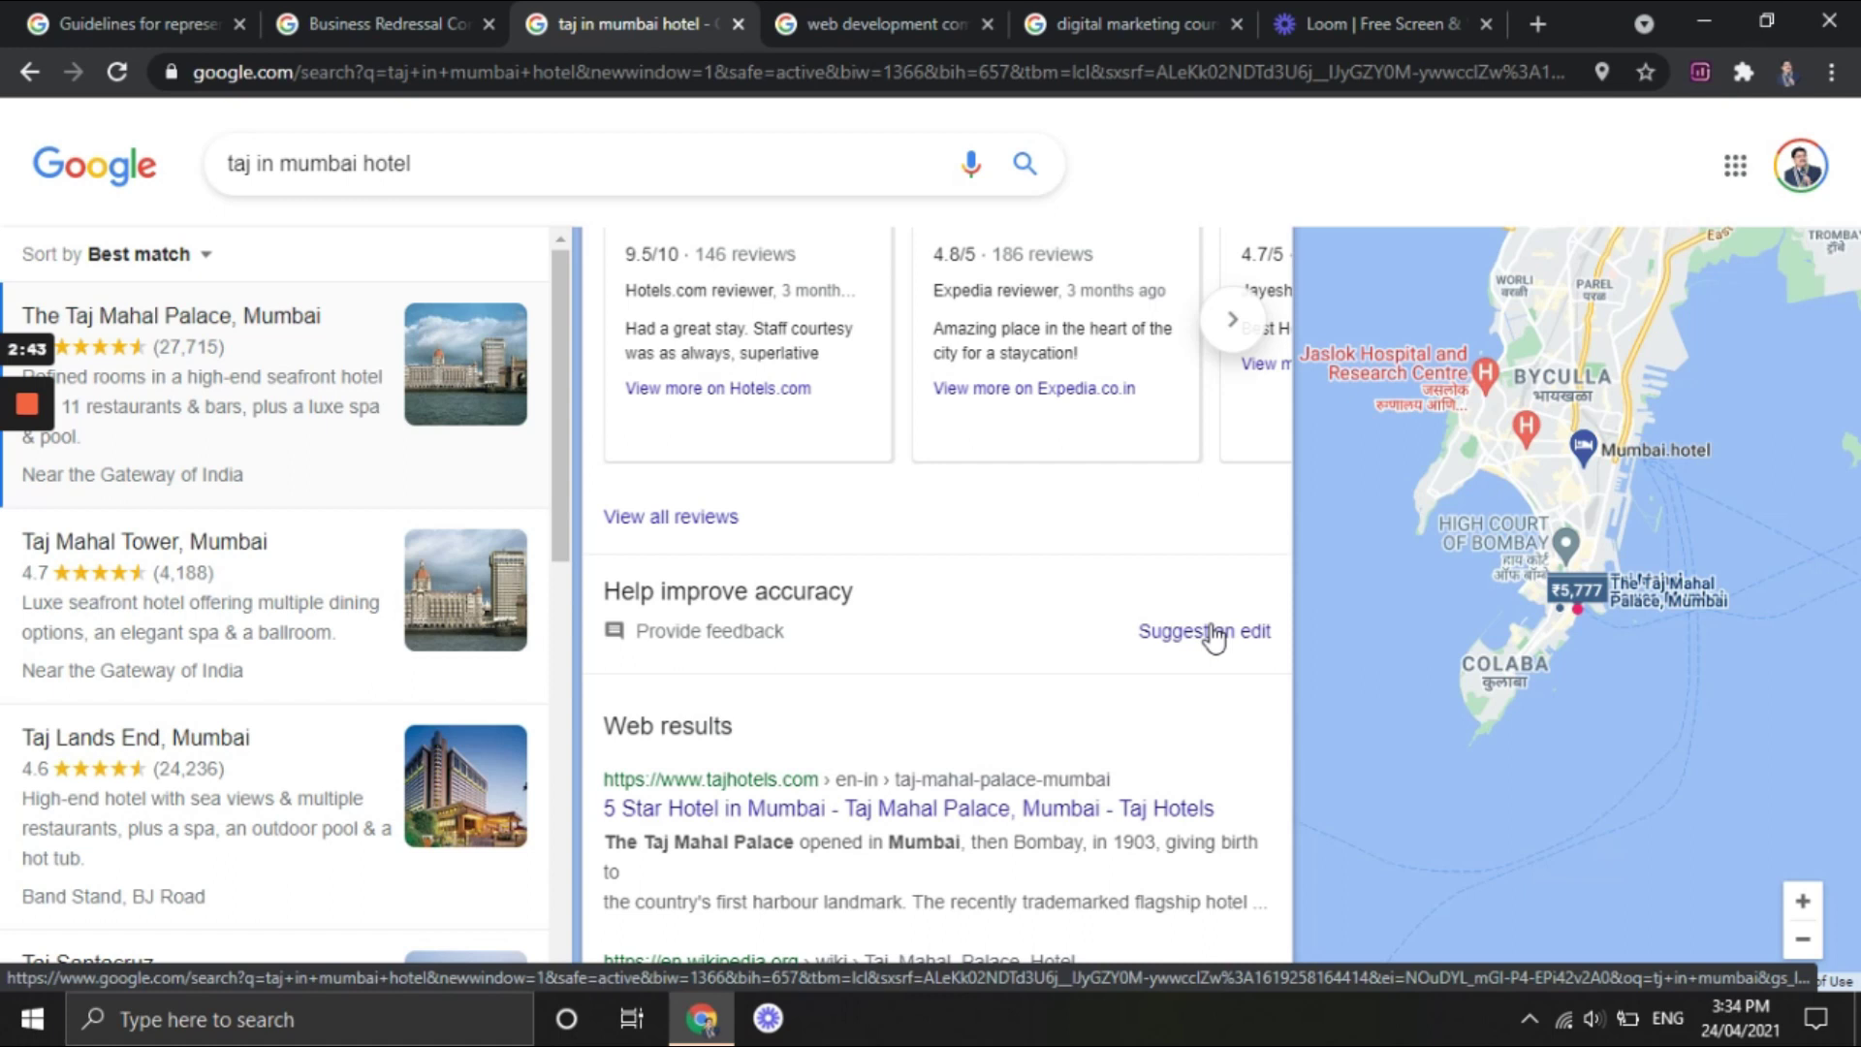
- Start a name-change suggestion for the hotel and remove "Mumbai" from the English business name
{"action": "left_click", "coordinate": [1212, 636]}
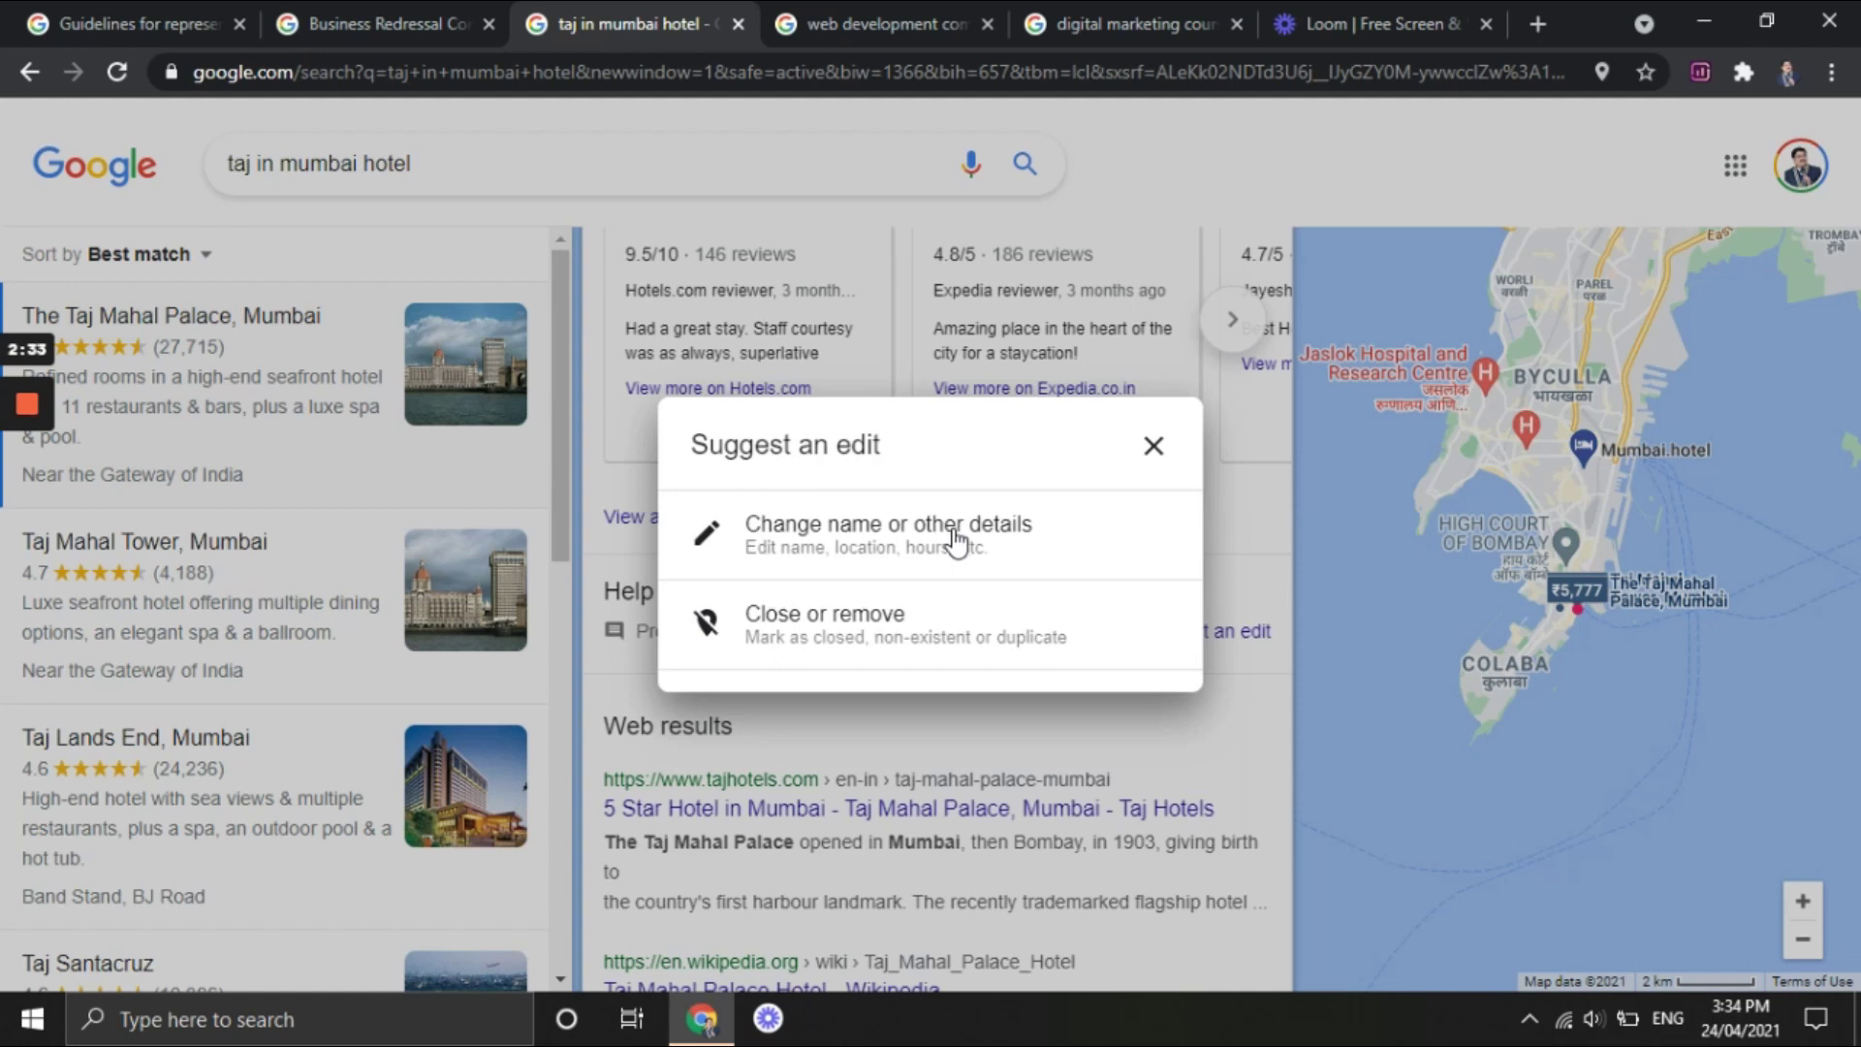
{"action": "left_click", "coordinate": [834, 524]}
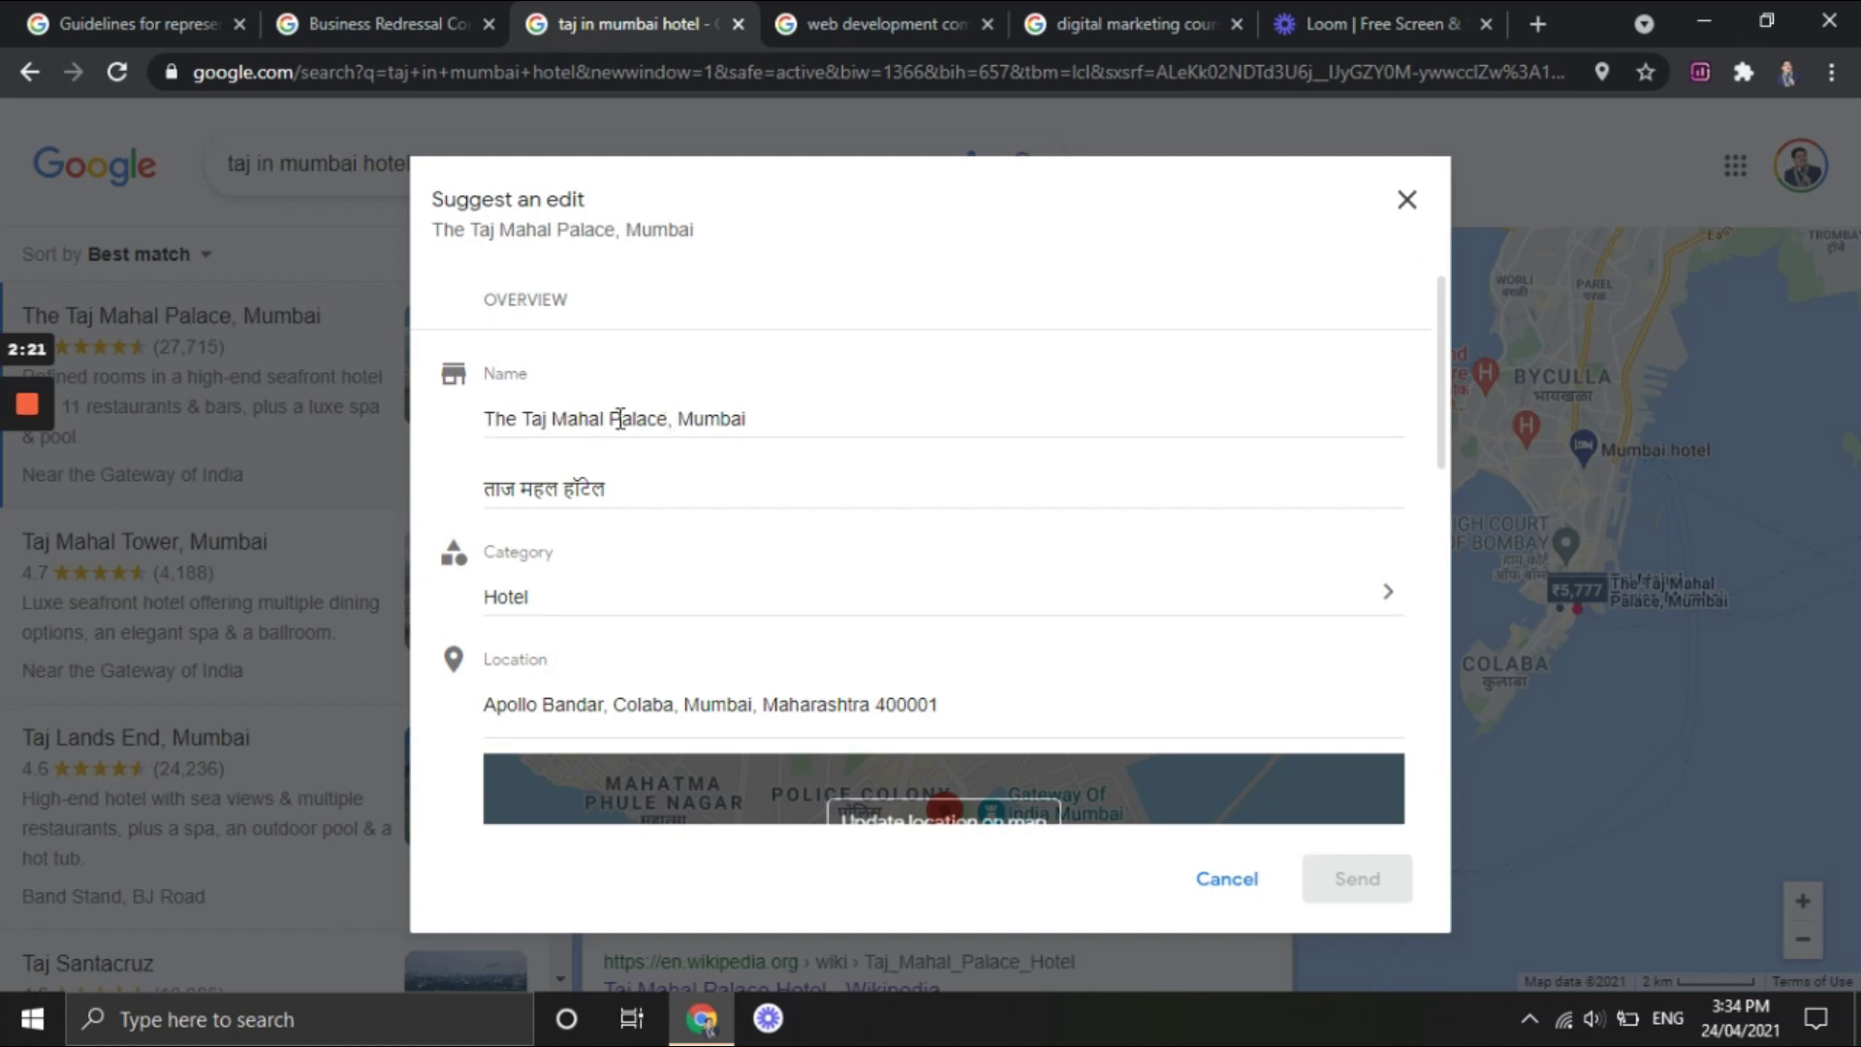
{"action": "left_click_drag", "start_coordinate": [681, 421], "coordinate": [824, 416]}
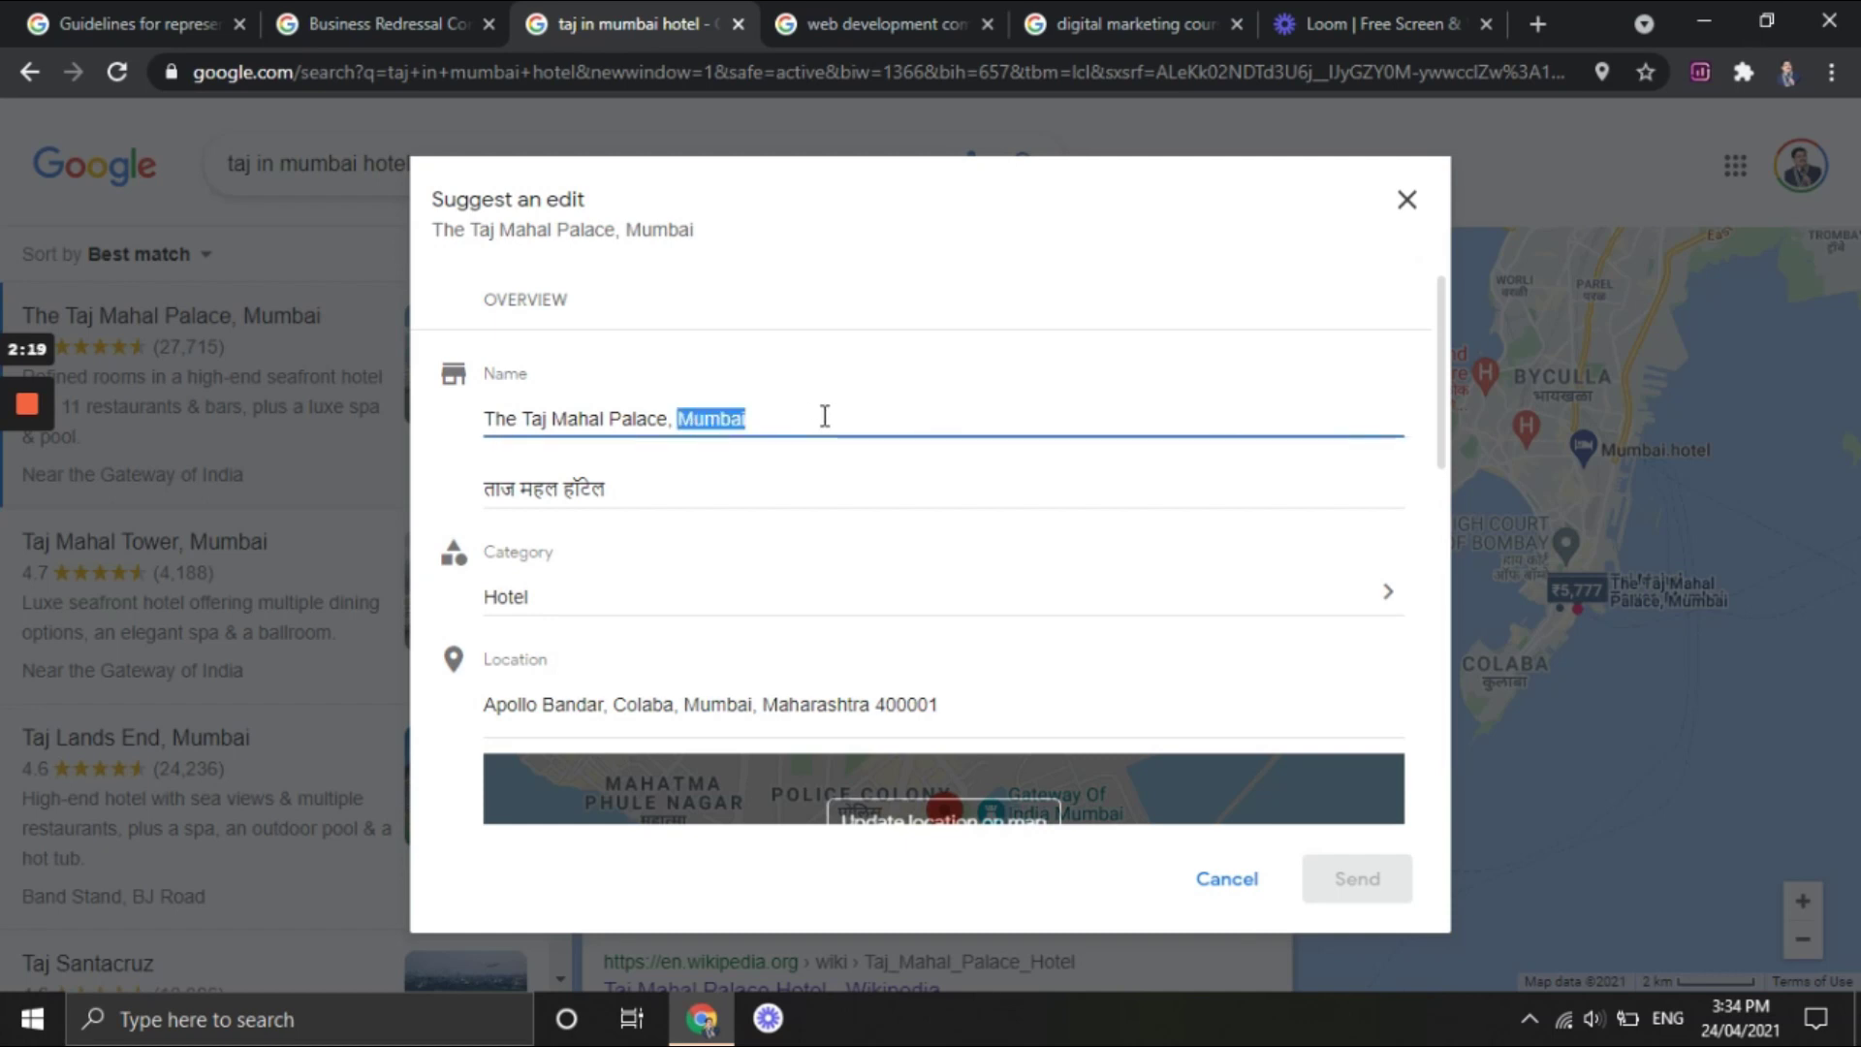
{"action": "key", "text": "BackSpace"}
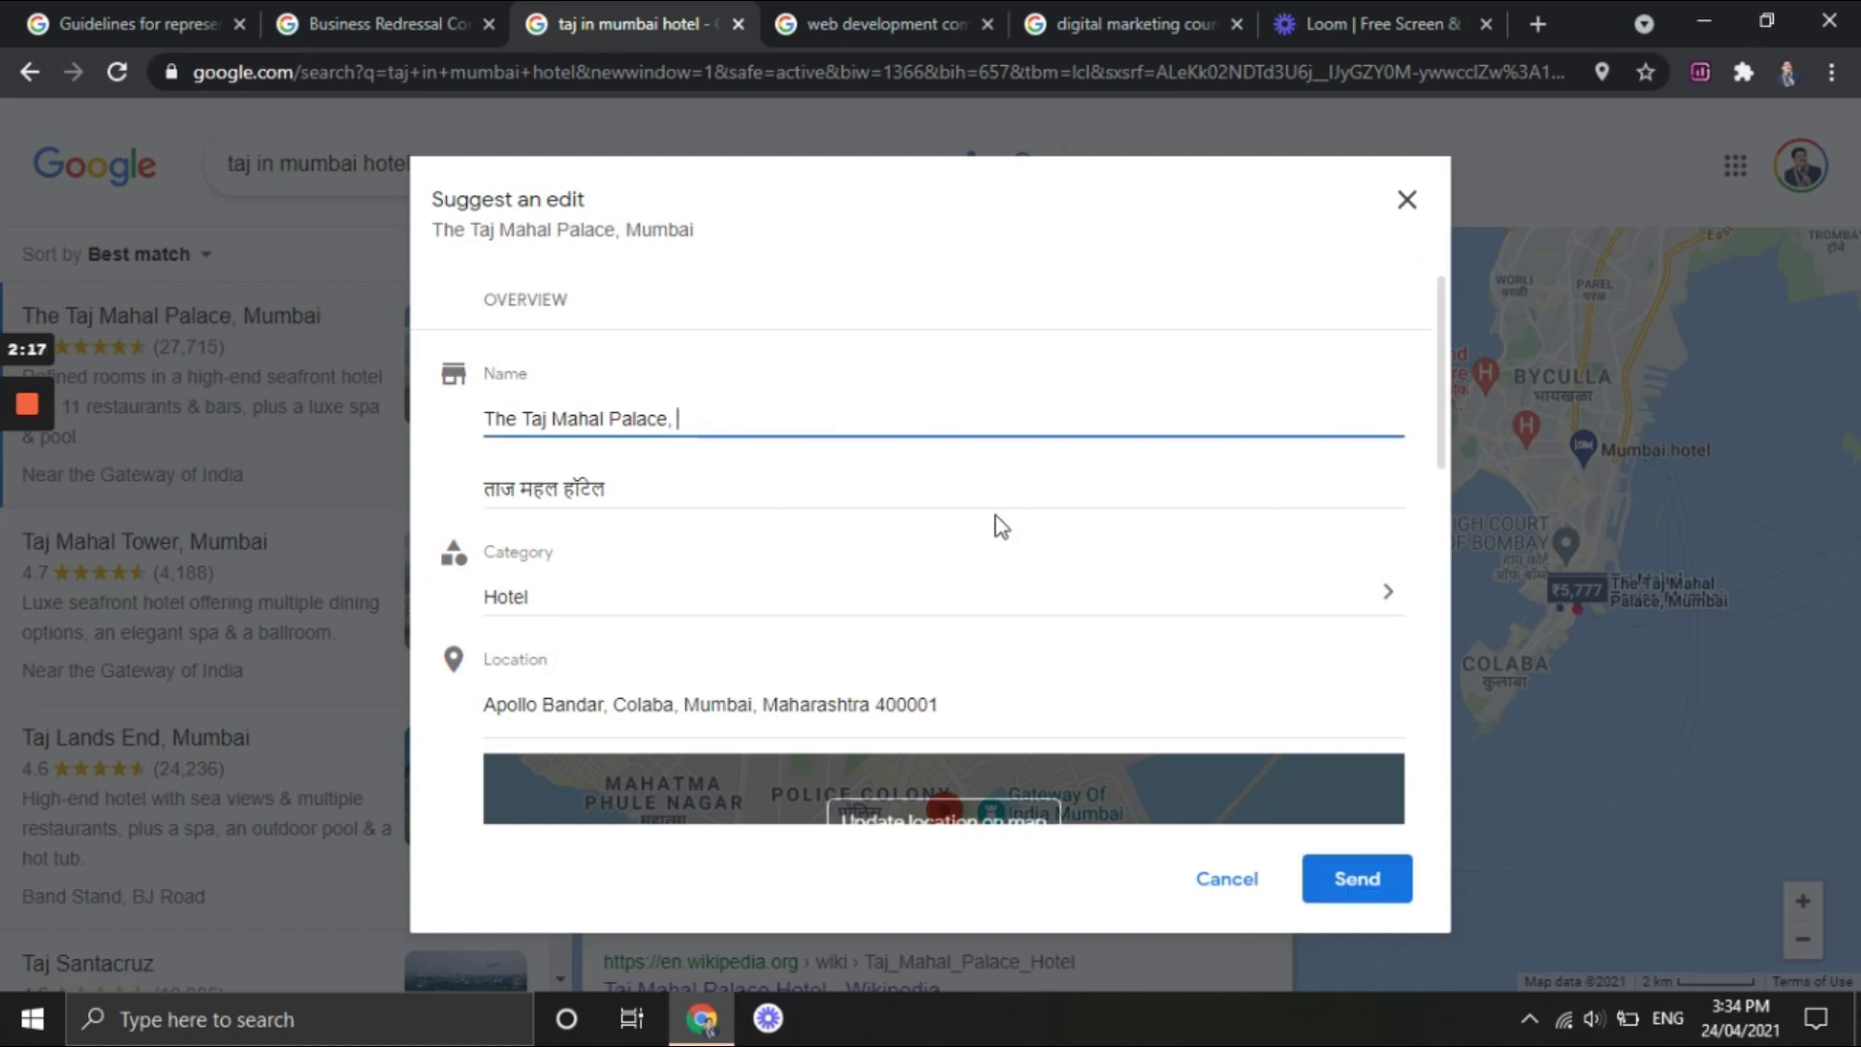
- Open the file picker for adding a supporting photo to the suggested edit, and cancel it without choosing a file
{"action": "scroll", "coordinate": [930, 515], "scroll_direction": "down", "scroll_amount": 7}
{"action": "scroll", "coordinate": [737, 526], "scroll_direction": "down", "scroll_amount": 2}
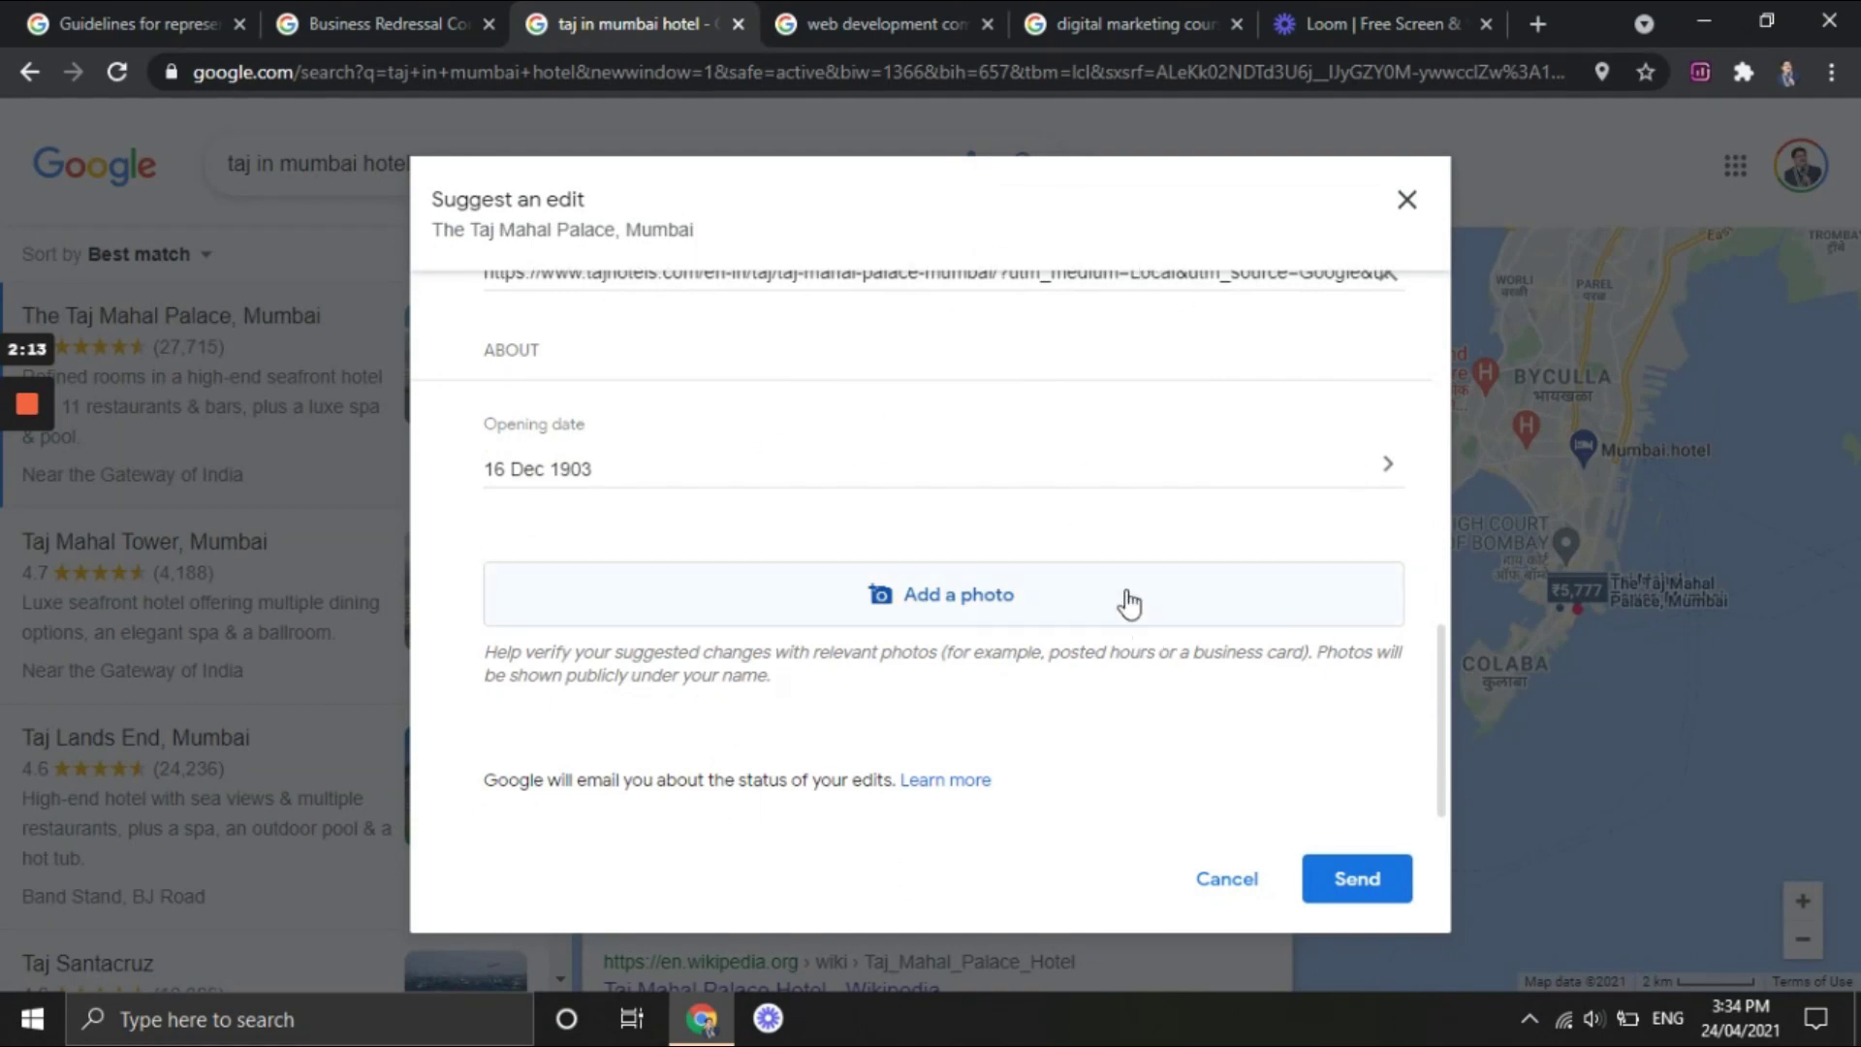
{"action": "left_click", "coordinate": [1005, 599]}
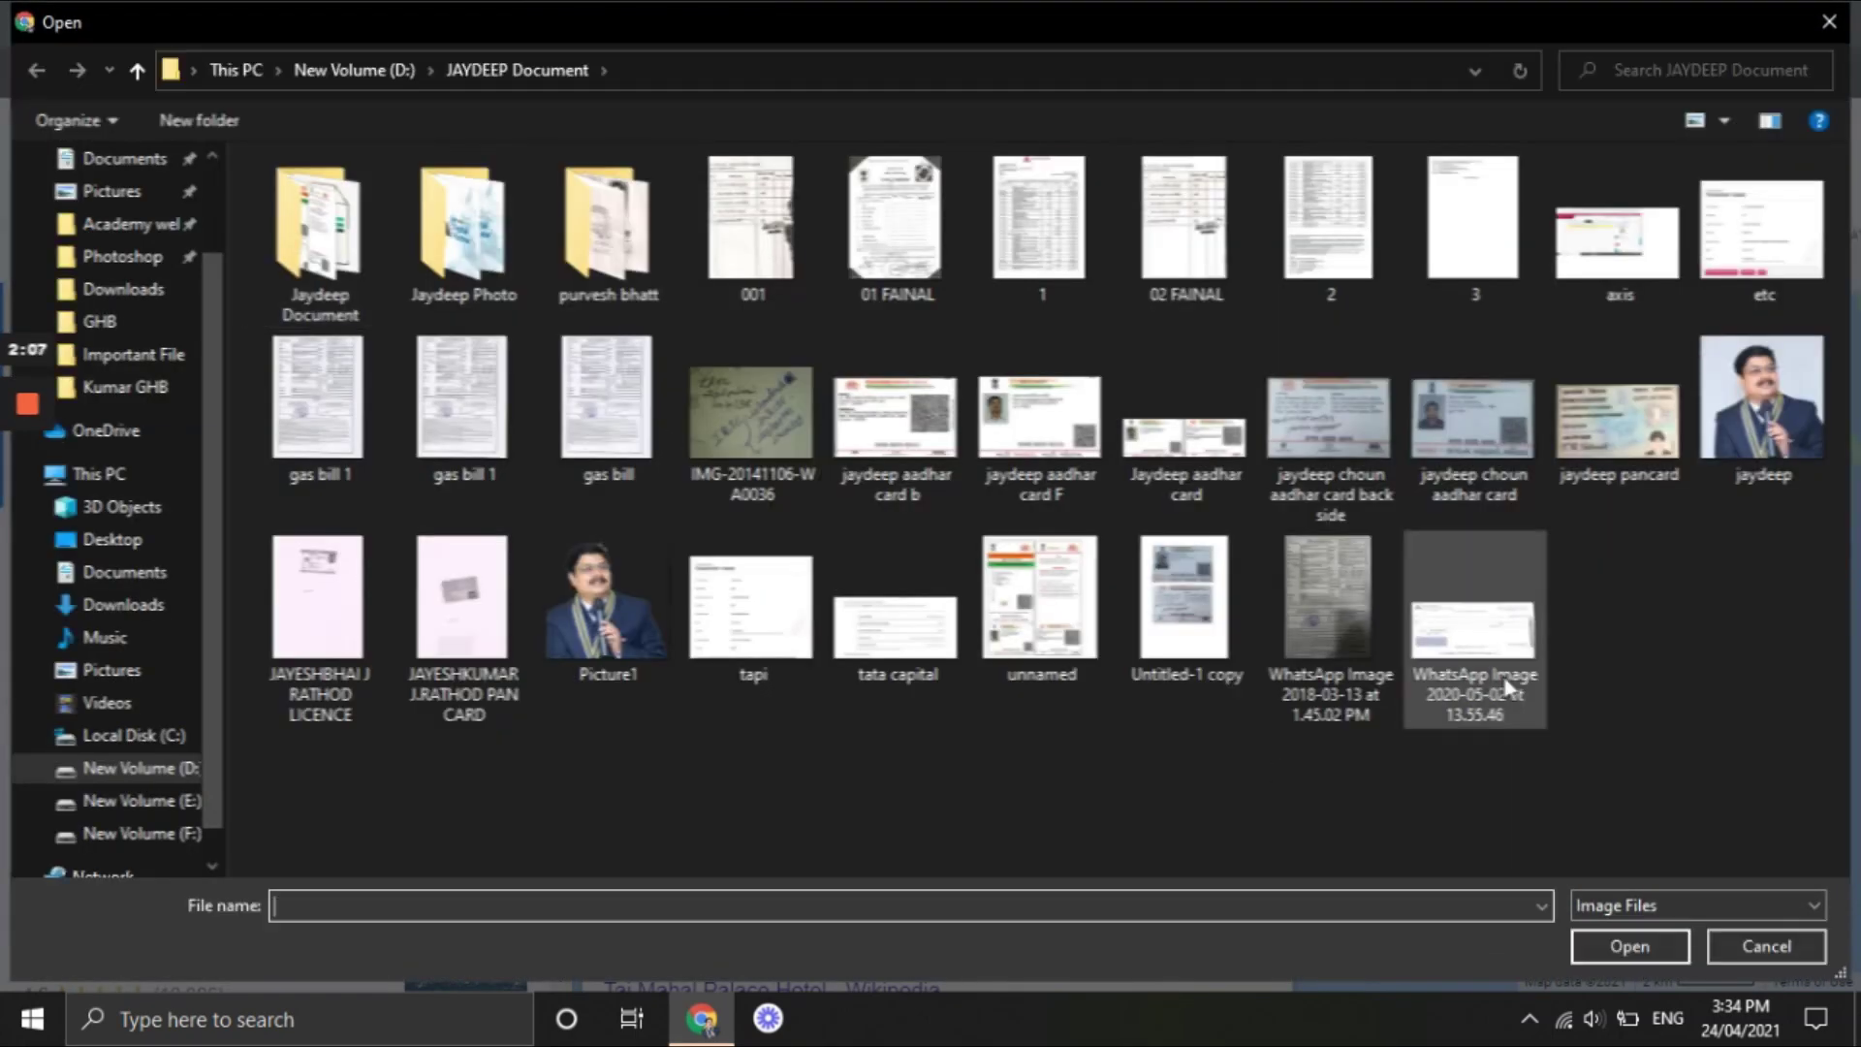
{"action": "left_click", "coordinate": [1745, 935]}
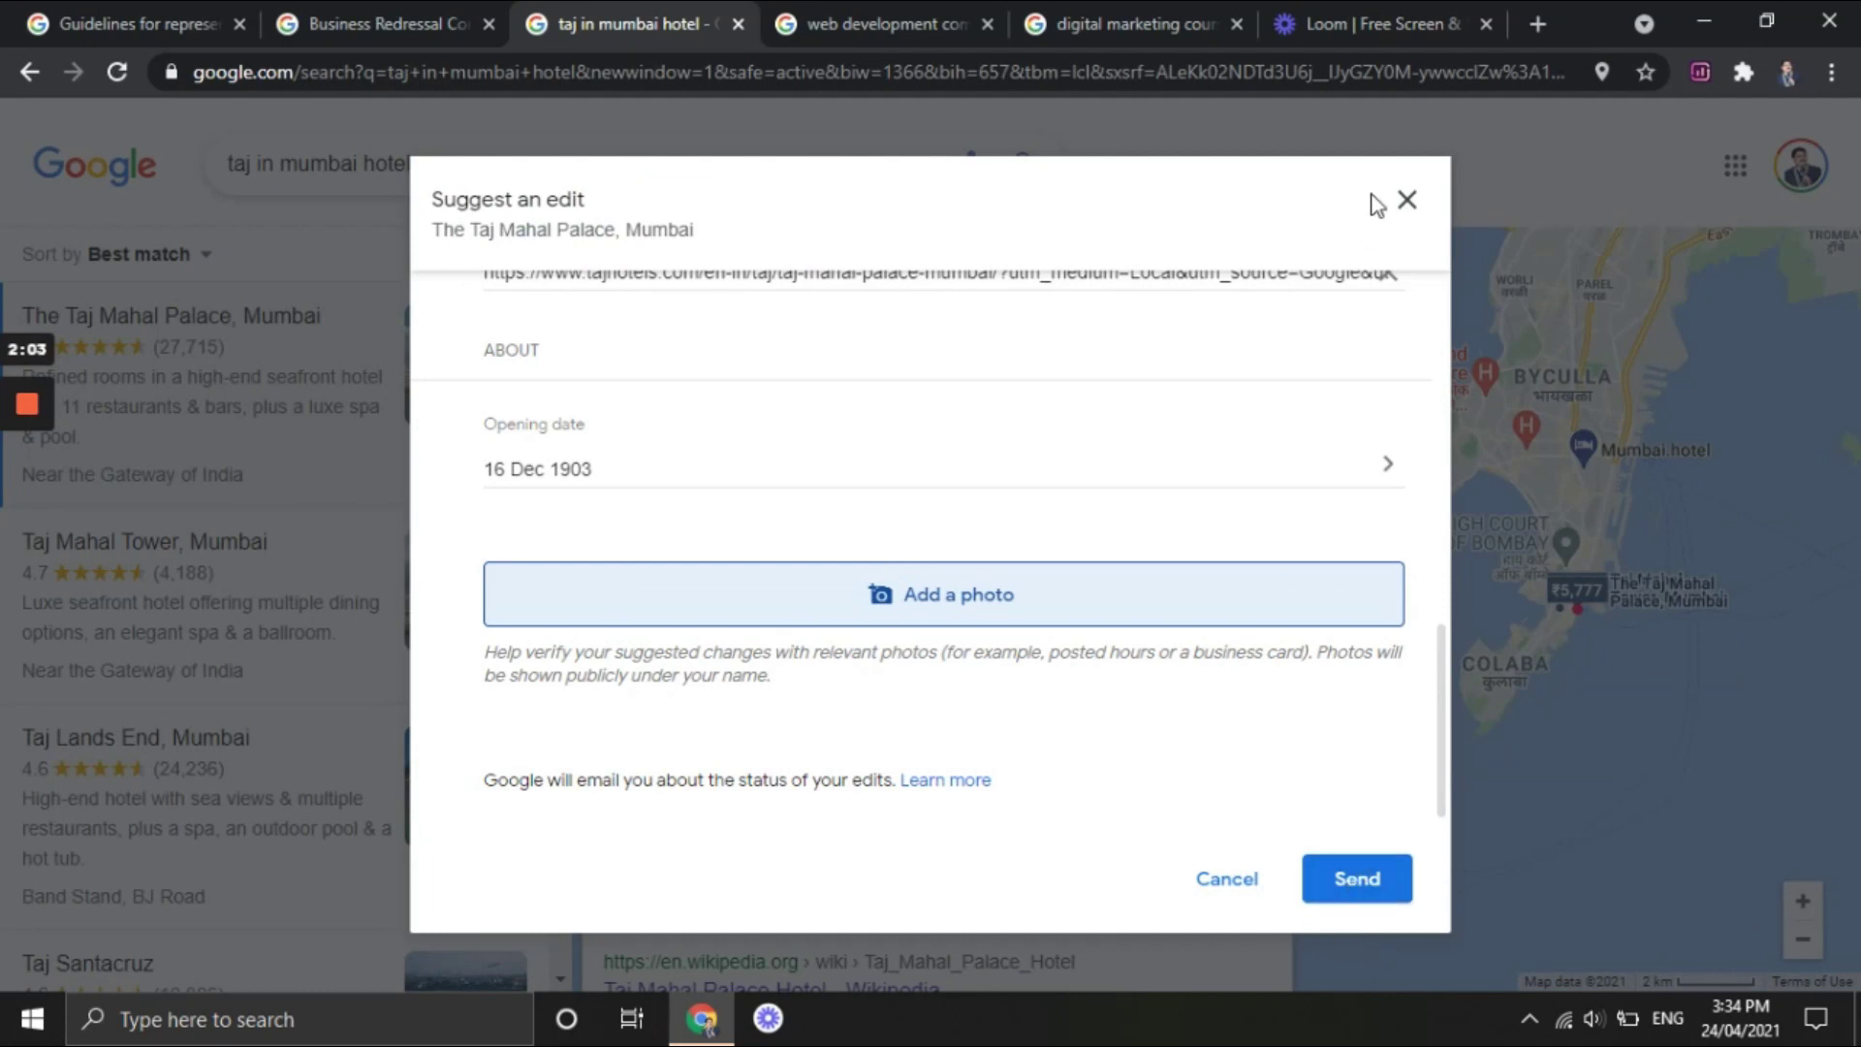
- Discard the suggested edit to the hotel's details without sending it
{"action": "left_click", "coordinate": [1406, 200]}
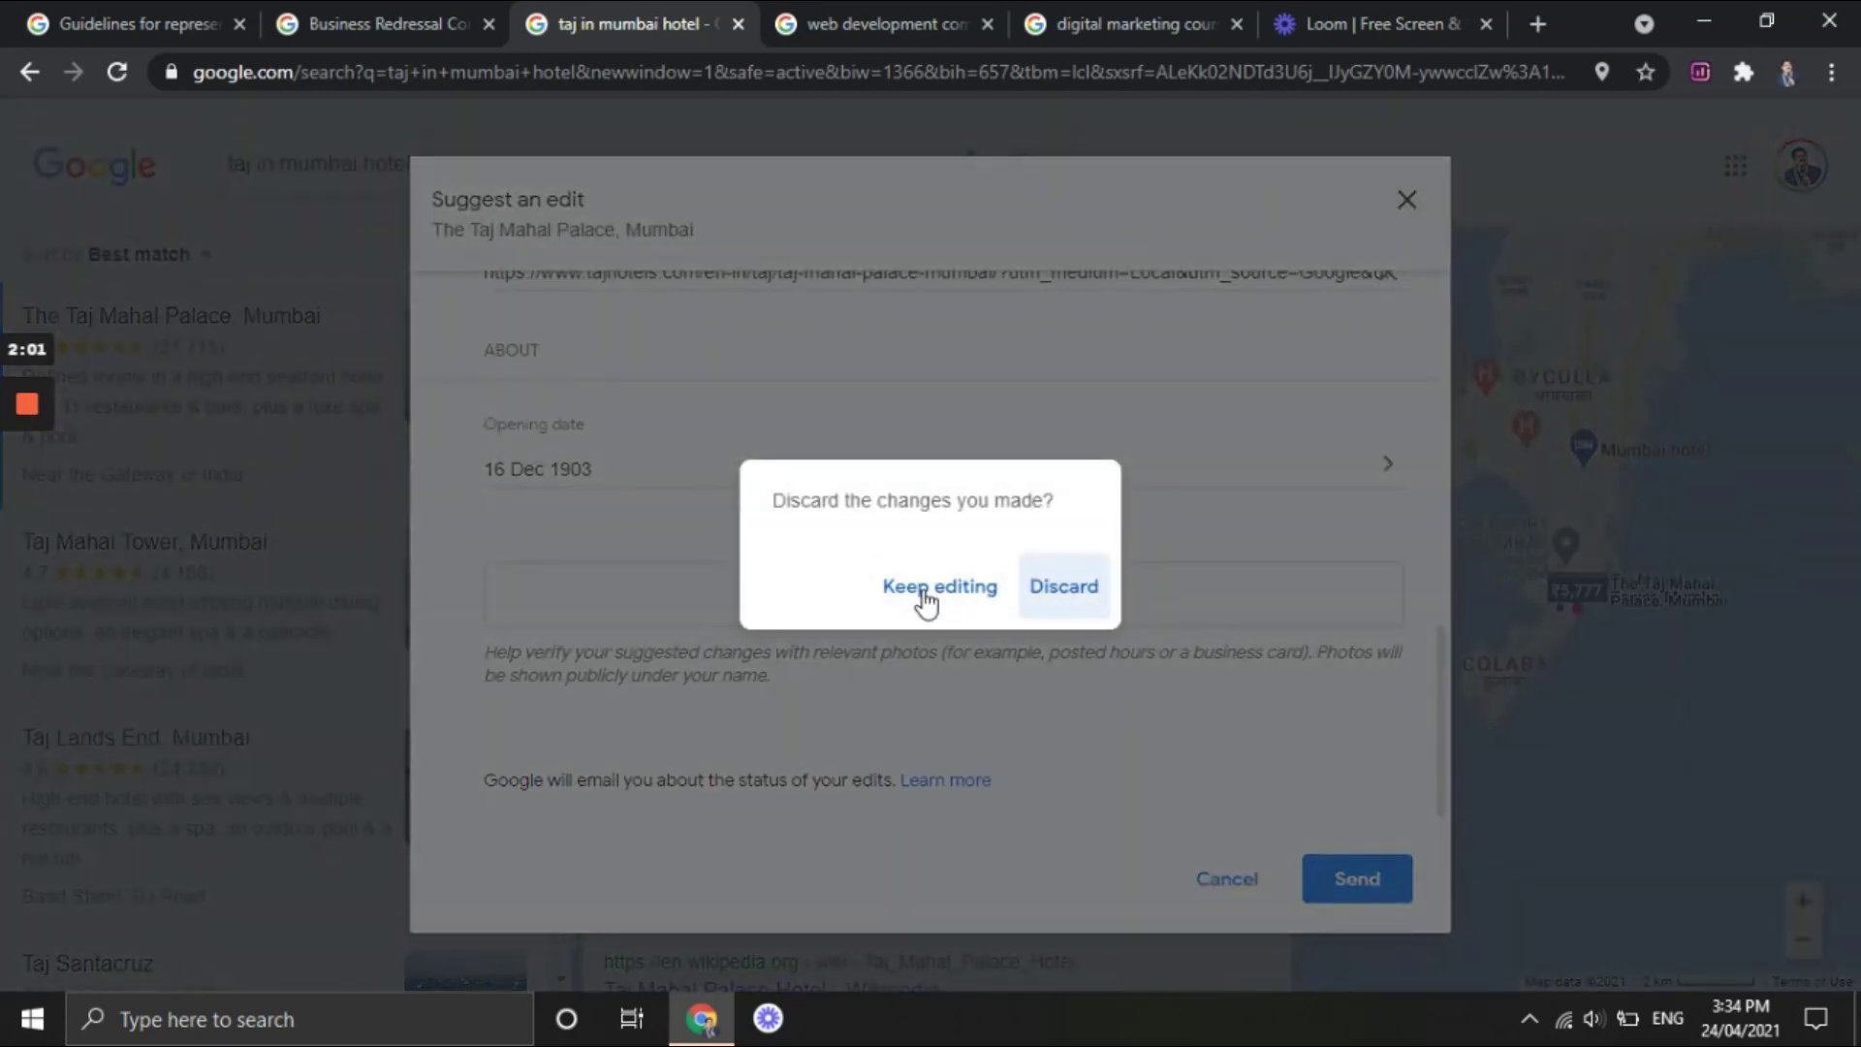
{"action": "left_click", "coordinate": [922, 599]}
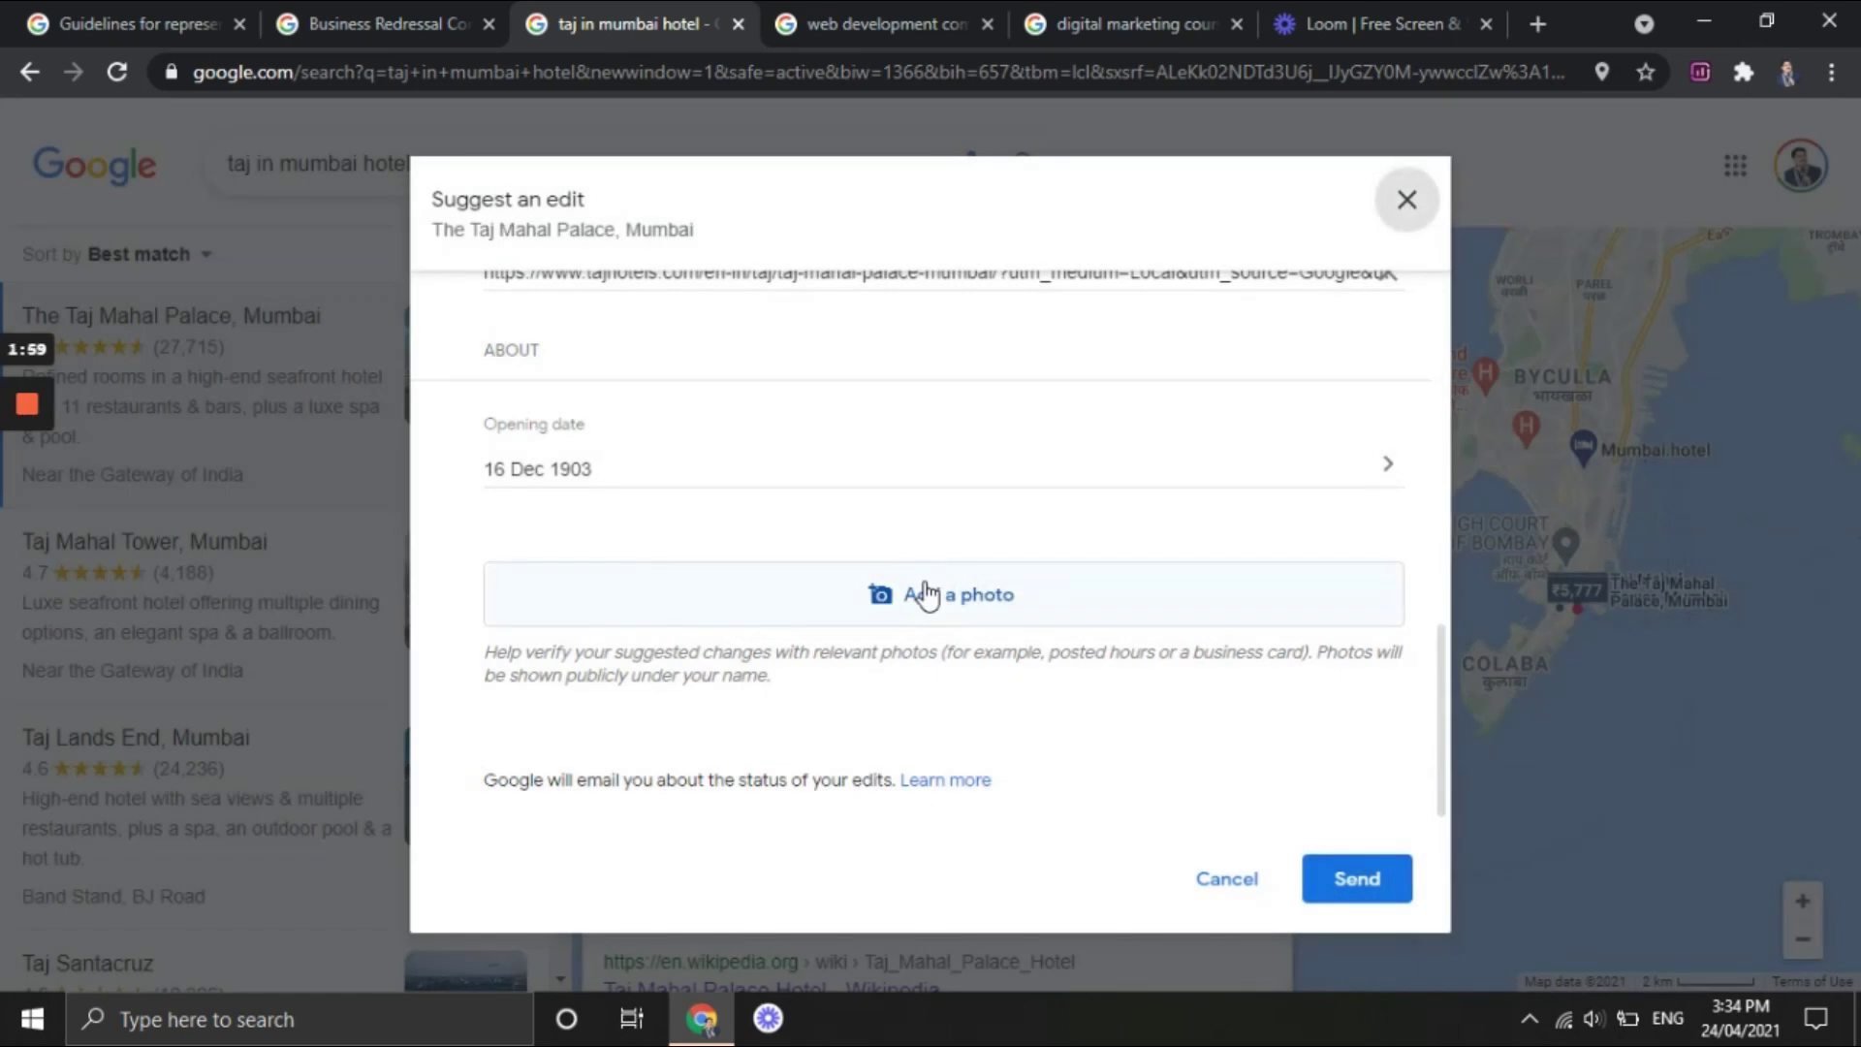
{"action": "left_click", "coordinate": [1226, 882]}
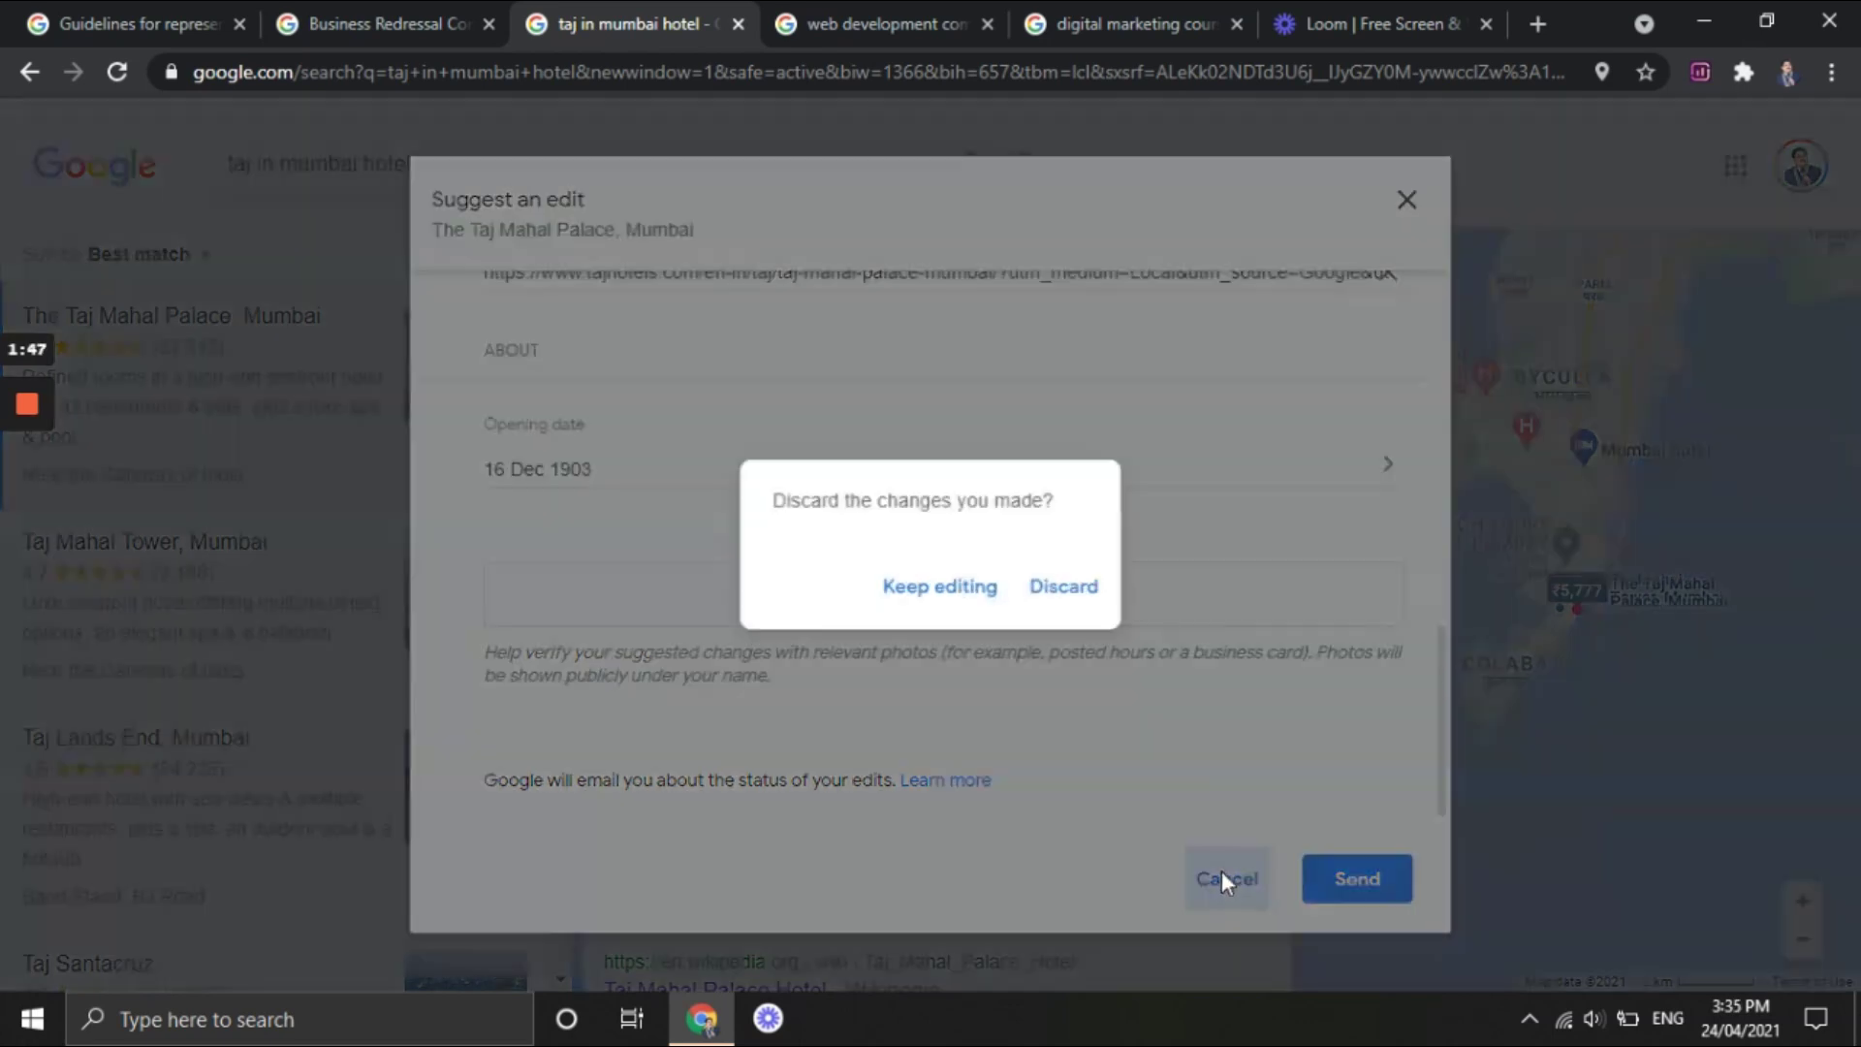
{"action": "left_click", "coordinate": [1087, 591]}
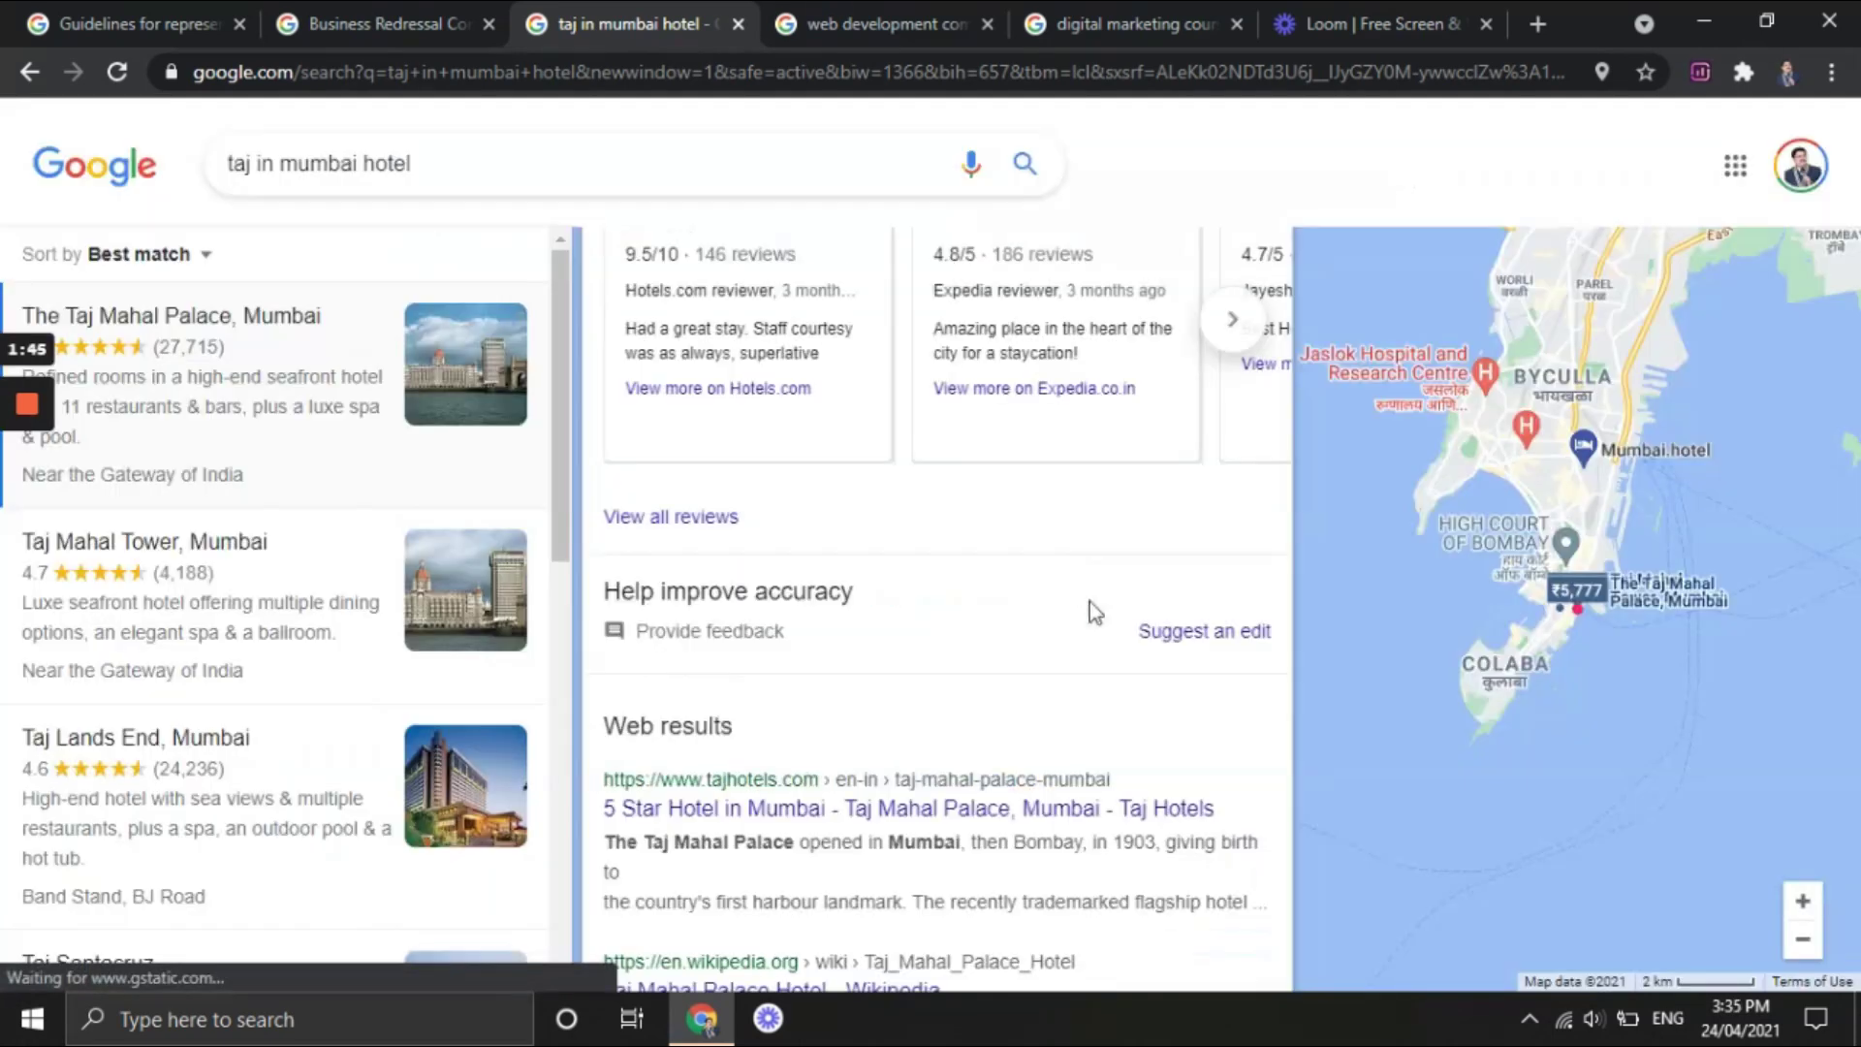
- View the reasons available for closing or removing The Taj Mahal Palace listing, and leave the suggestion without choosing one
{"action": "left_click", "coordinate": [1182, 634]}
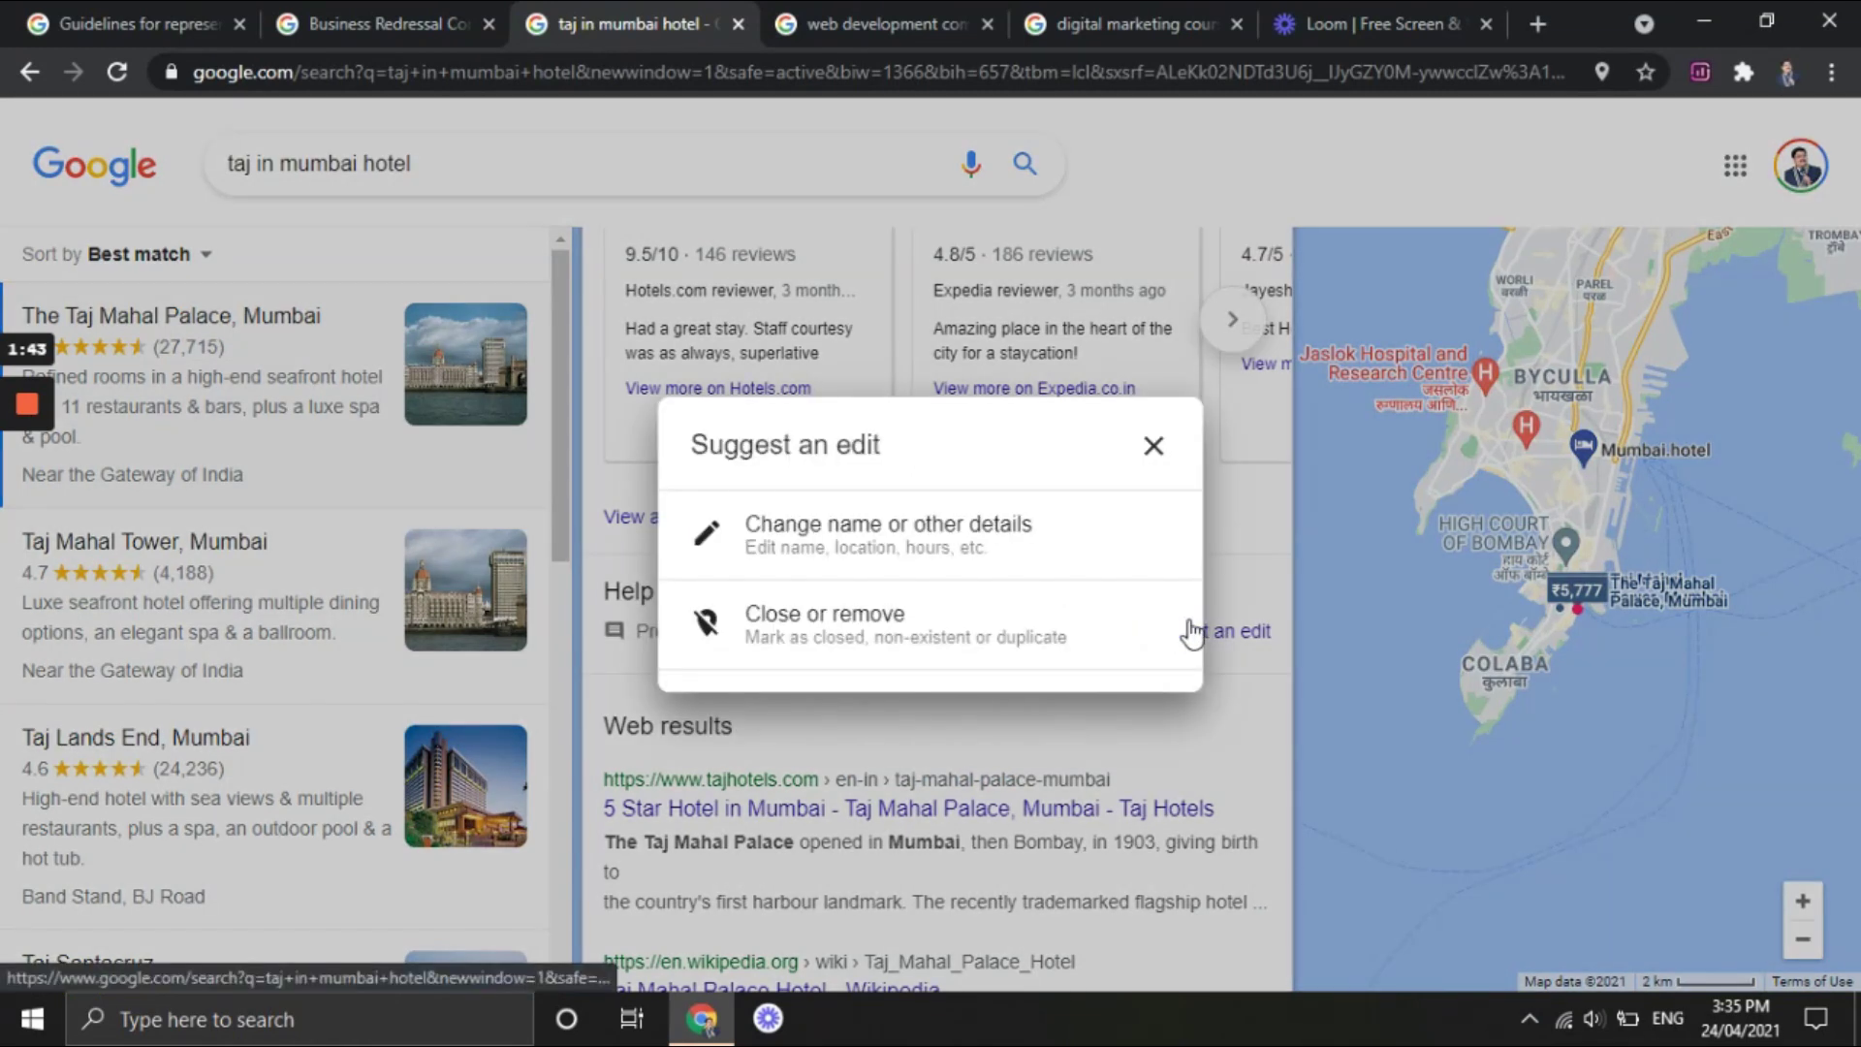
{"action": "left_click", "coordinate": [855, 628]}
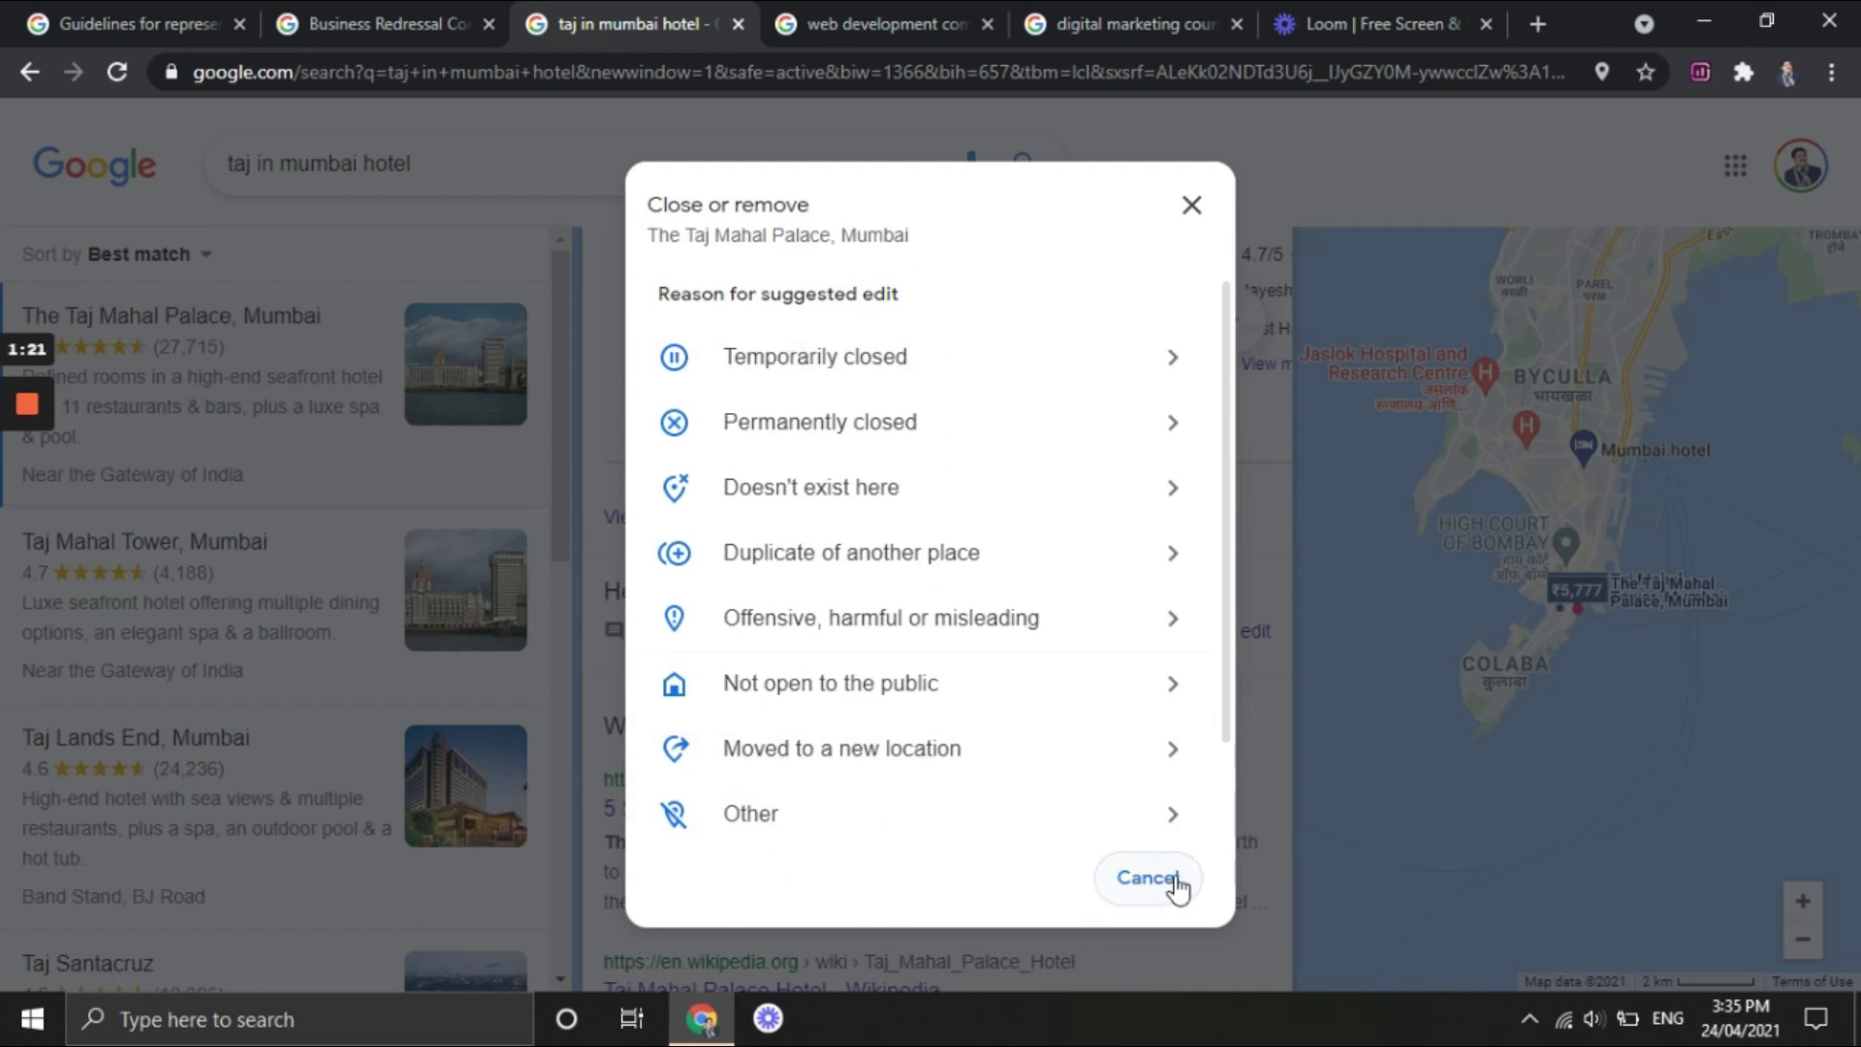
{"action": "left_click", "coordinate": [1191, 204]}
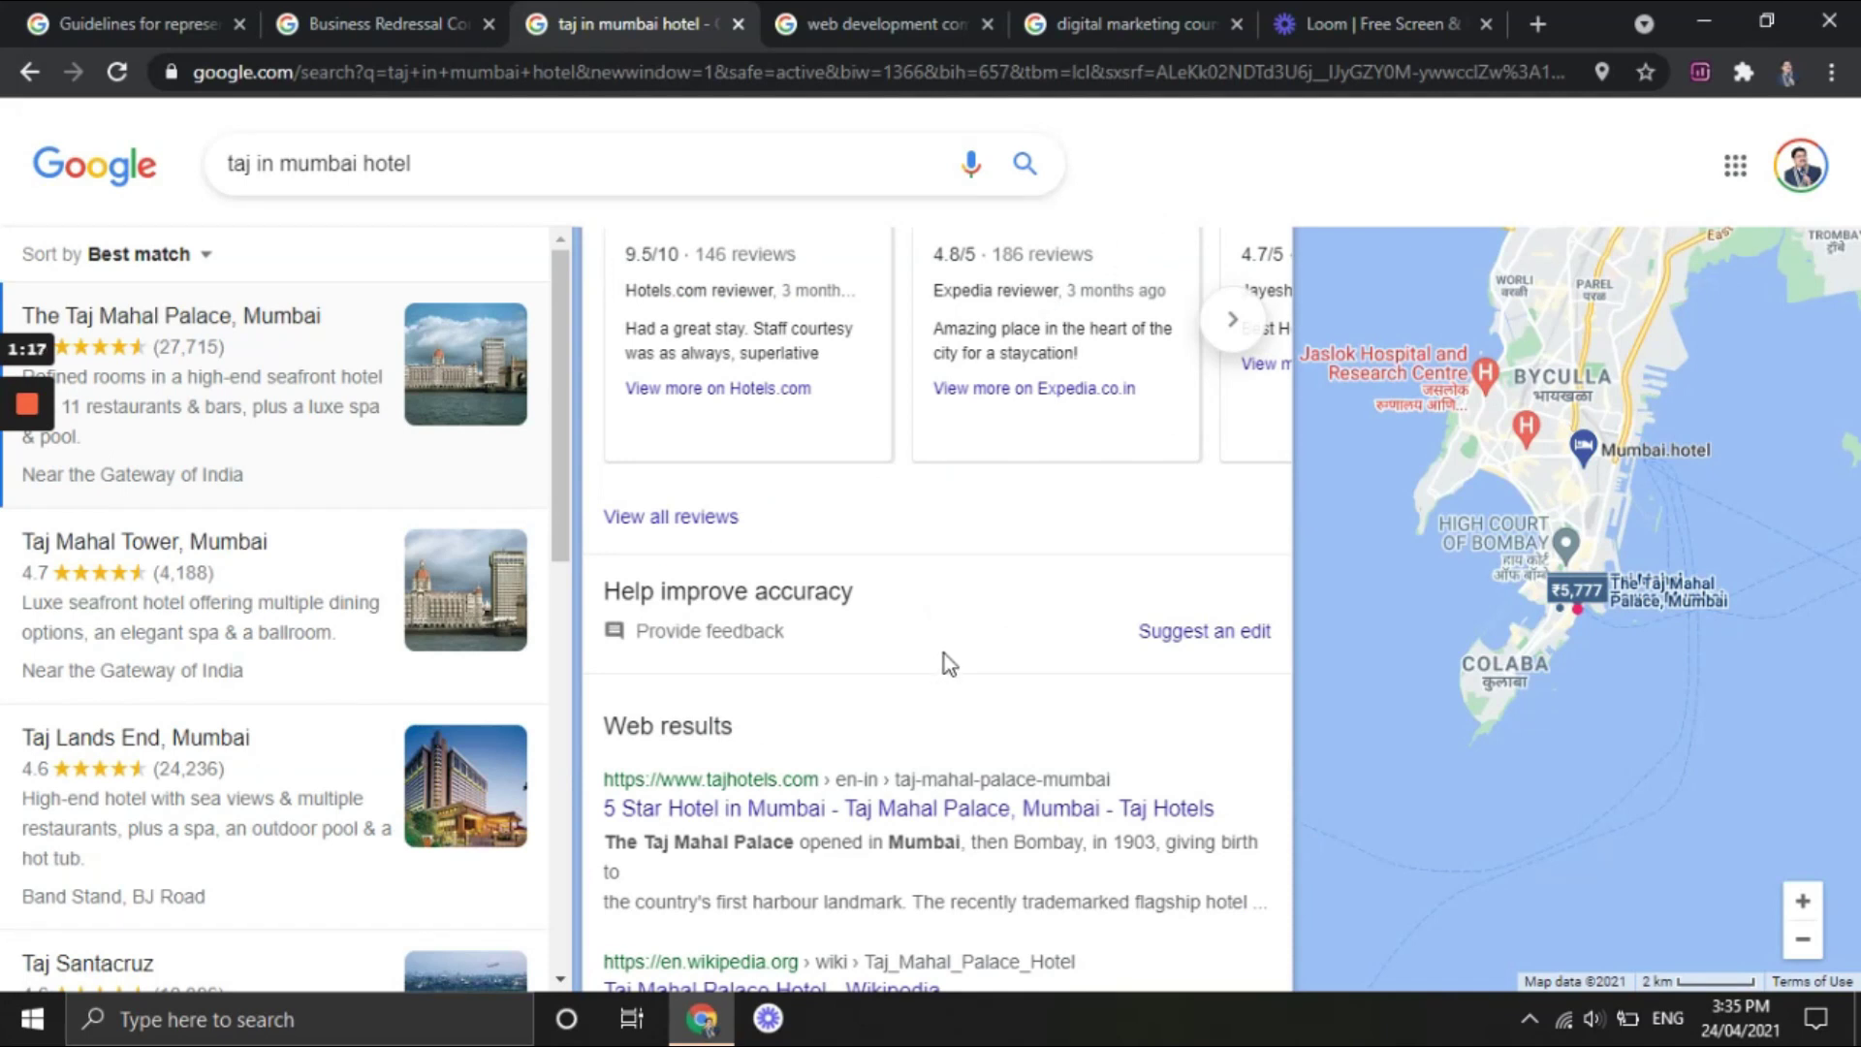
- Replace the hotel query with a local search for "digital marketing course in mumbai"
{"action": "double_click", "coordinate": [463, 156]}
{"action": "left_click_drag", "start_coordinate": [457, 158], "coordinate": [163, 165]}
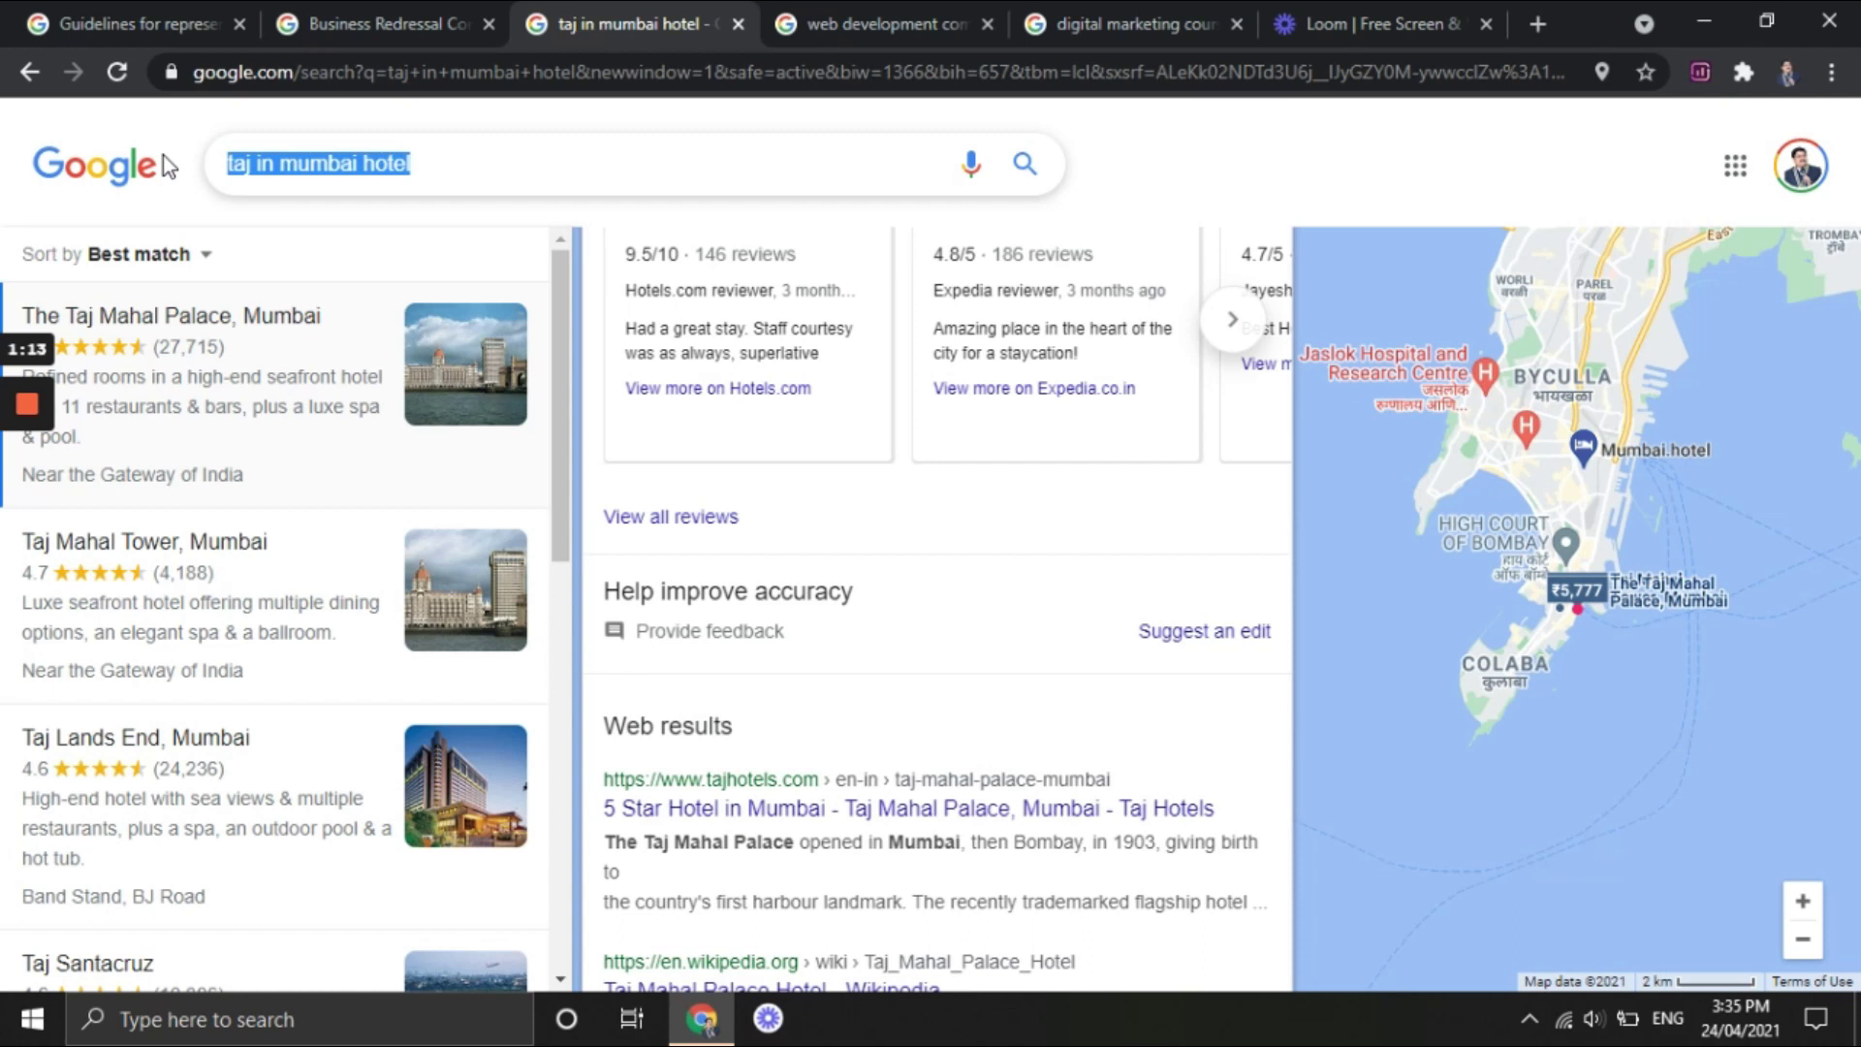
{"action": "type", "text": "digita"}
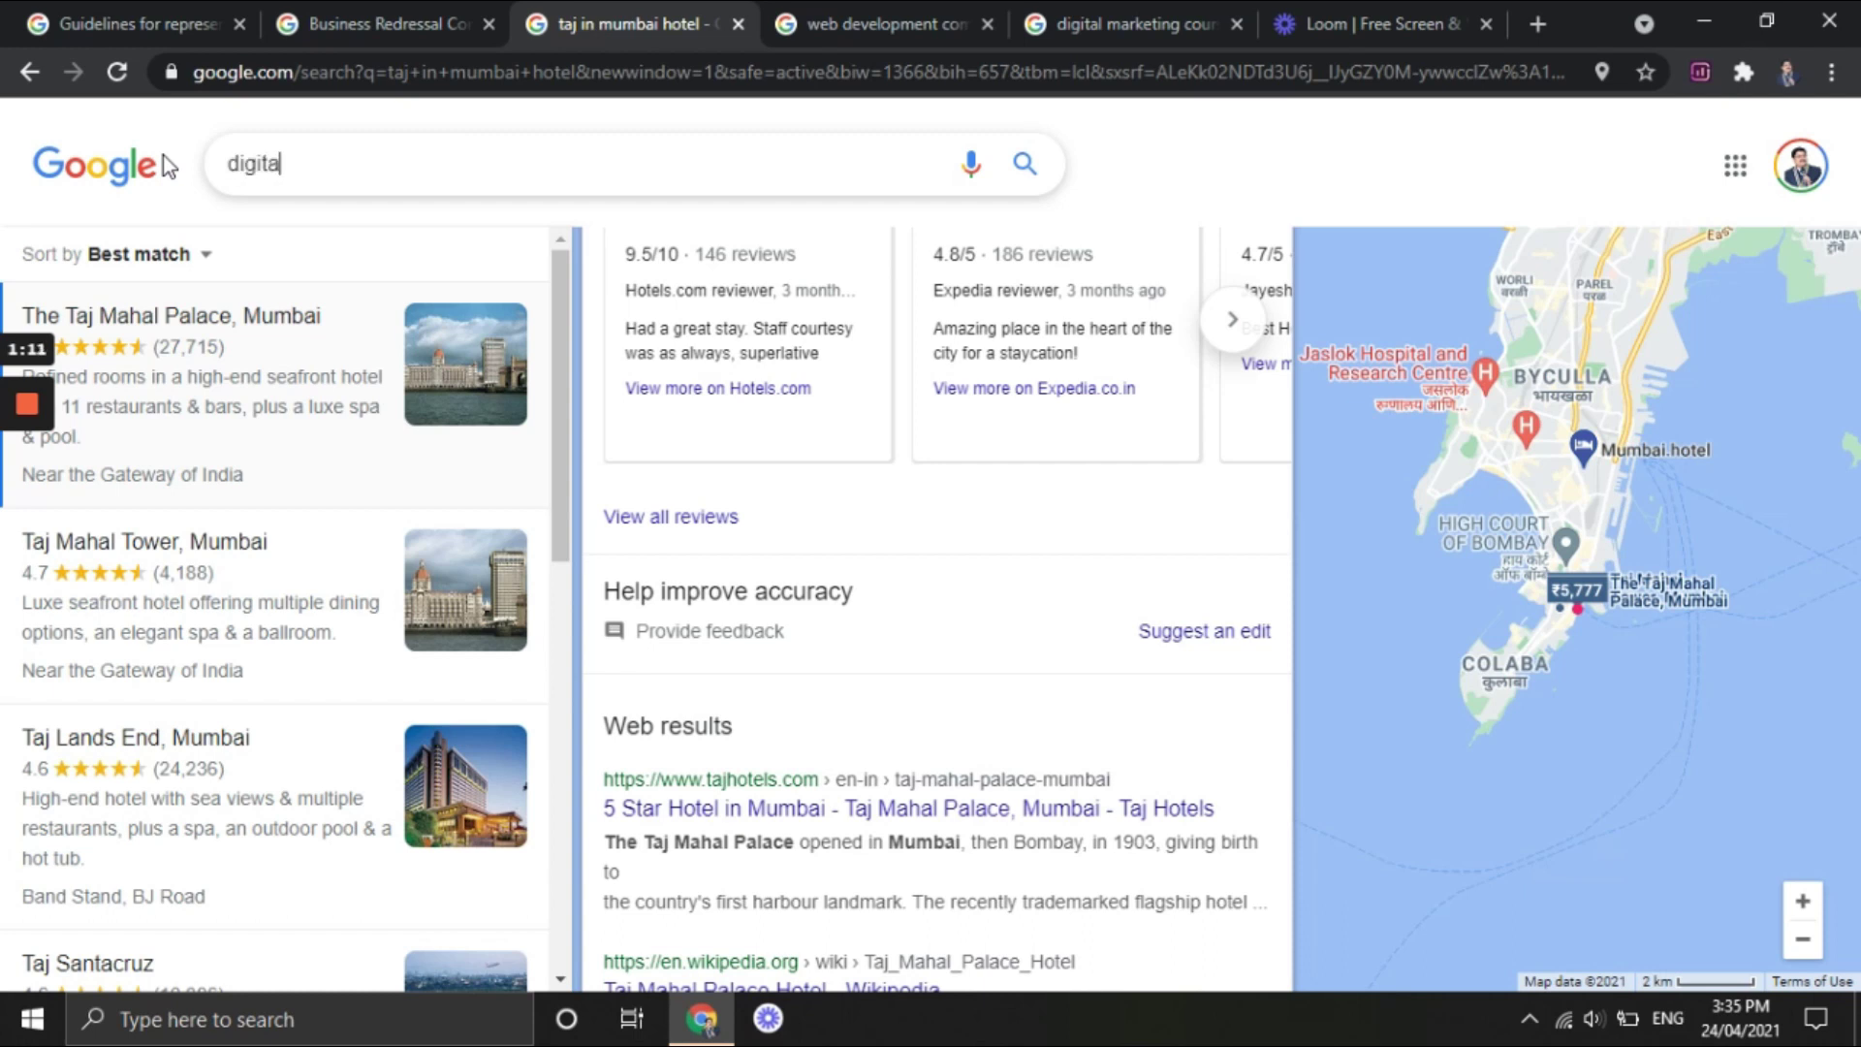
{"action": "type", "text": "l ma"}
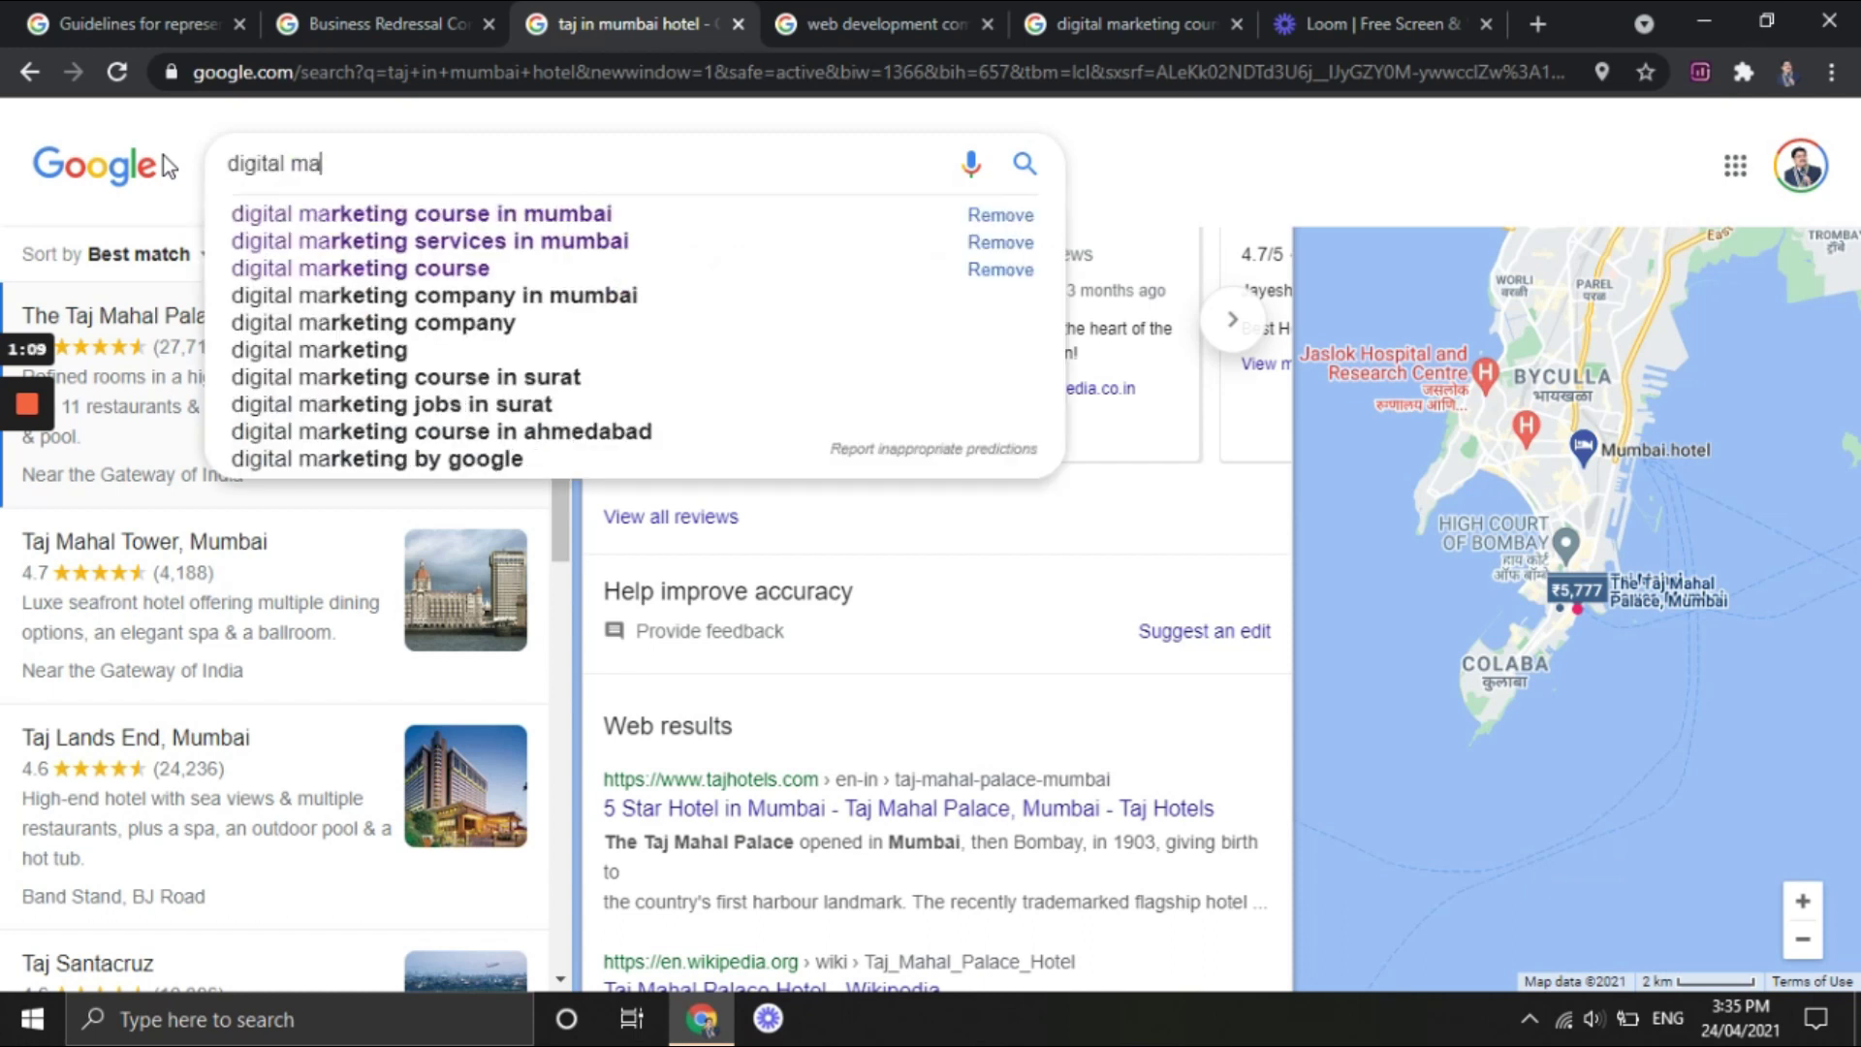
{"action": "type", "text": "rketing course"}
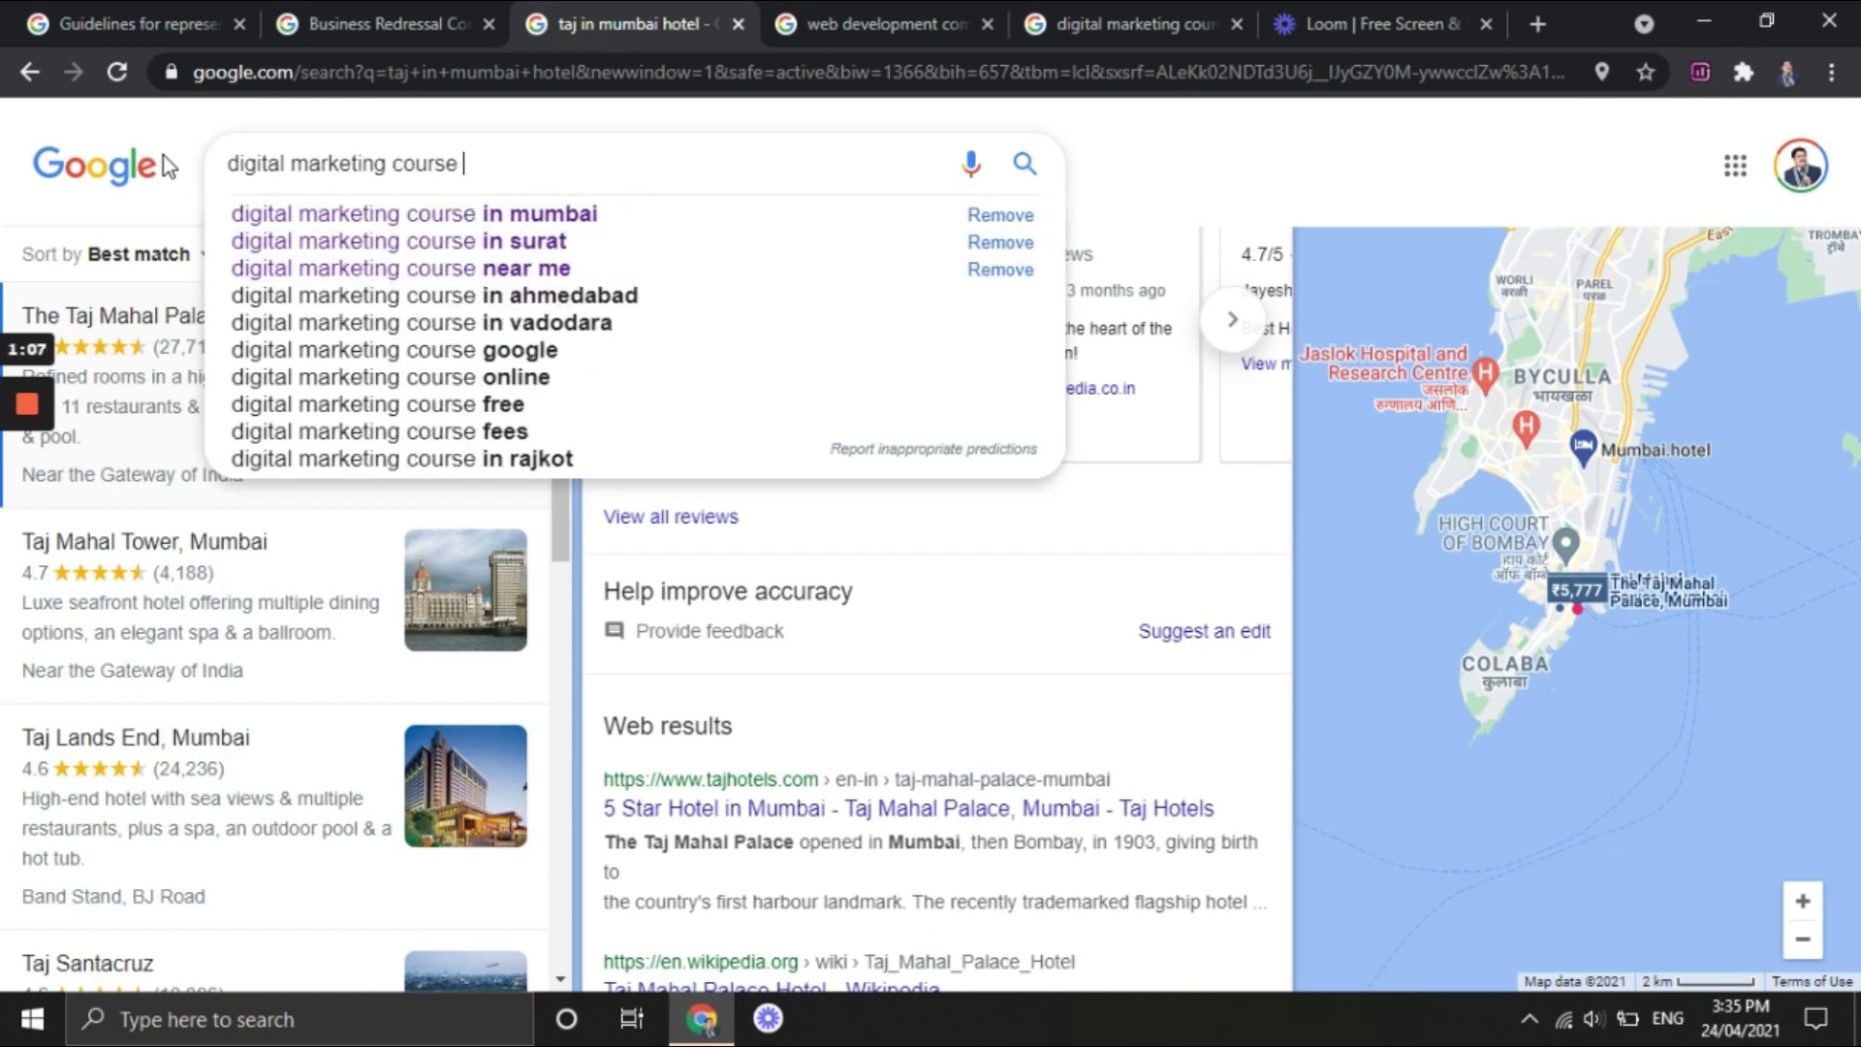
{"action": "key", "text": "Down"}
{"action": "key", "text": "Return"}
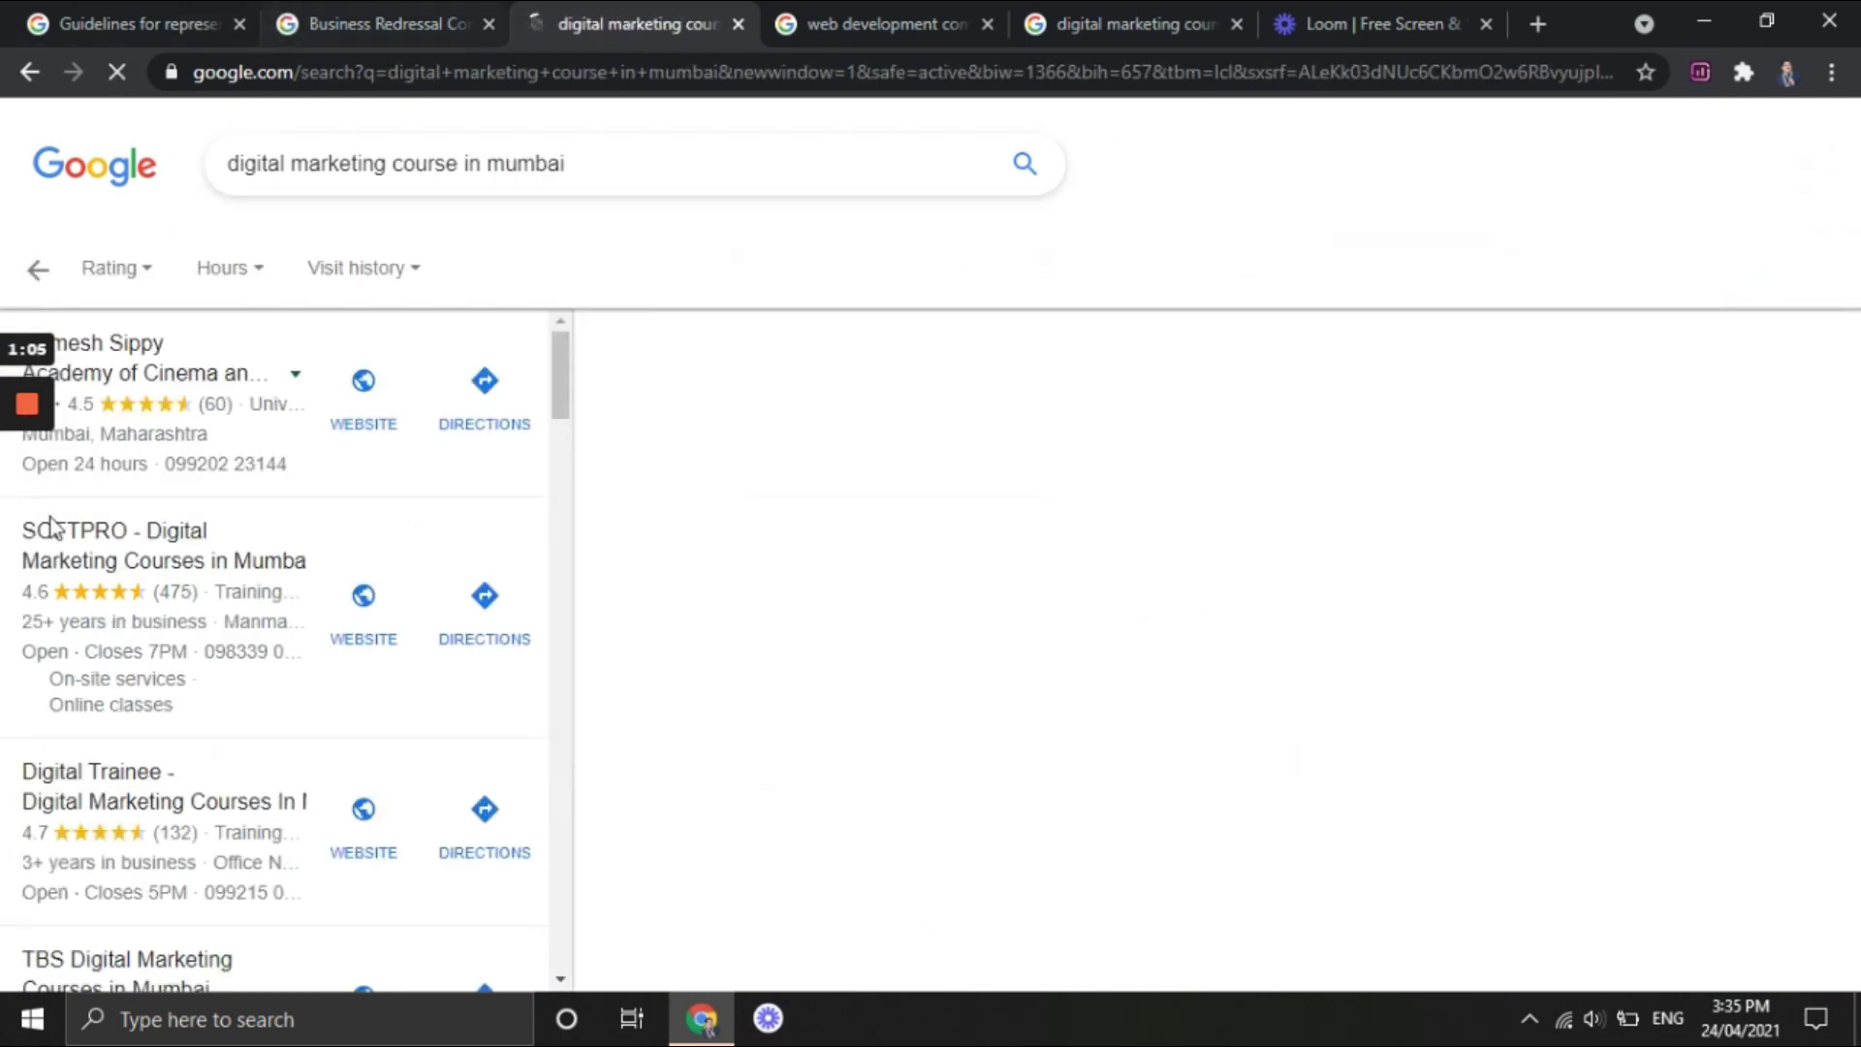
- Look through the business names in the course listings and open the DMTI SOFTPRO Digital Marketing Training listing
{"action": "scroll", "coordinate": [106, 736], "scroll_direction": "down", "scroll_amount": 2}
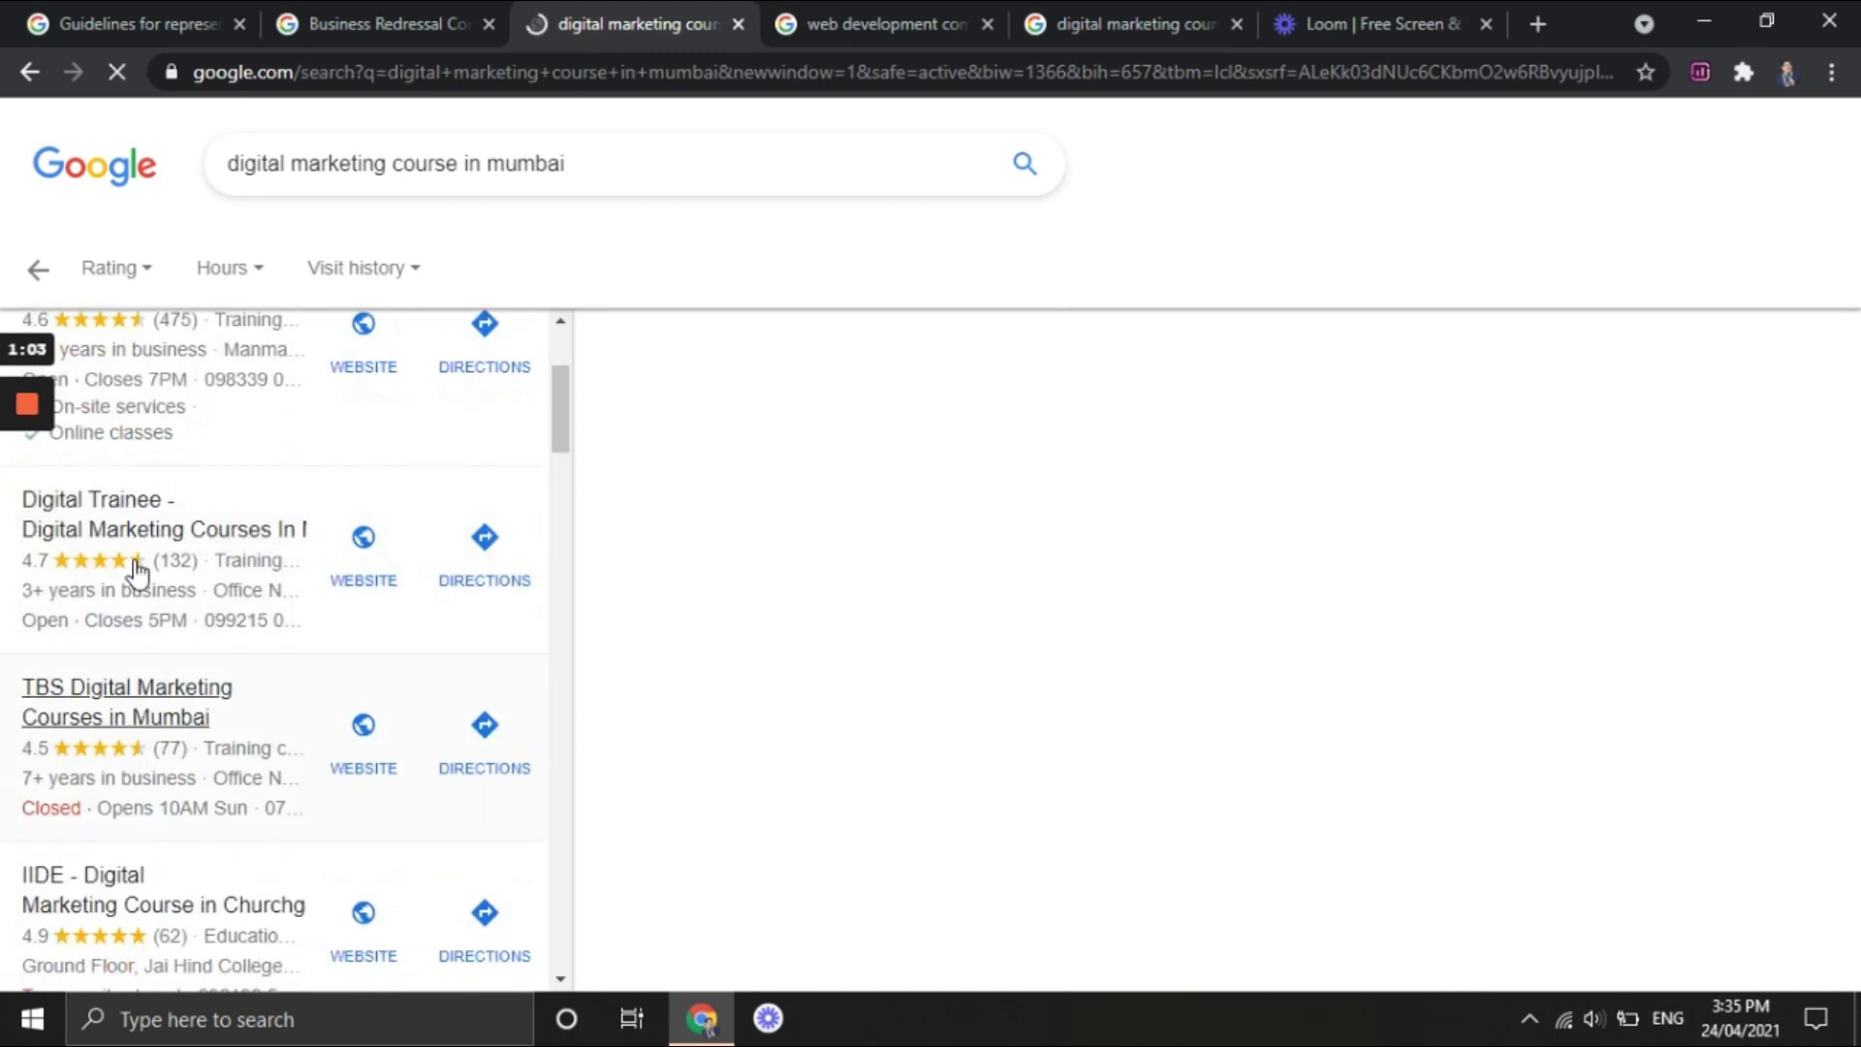
{"action": "scroll", "coordinate": [135, 572], "scroll_direction": "down", "scroll_amount": 3}
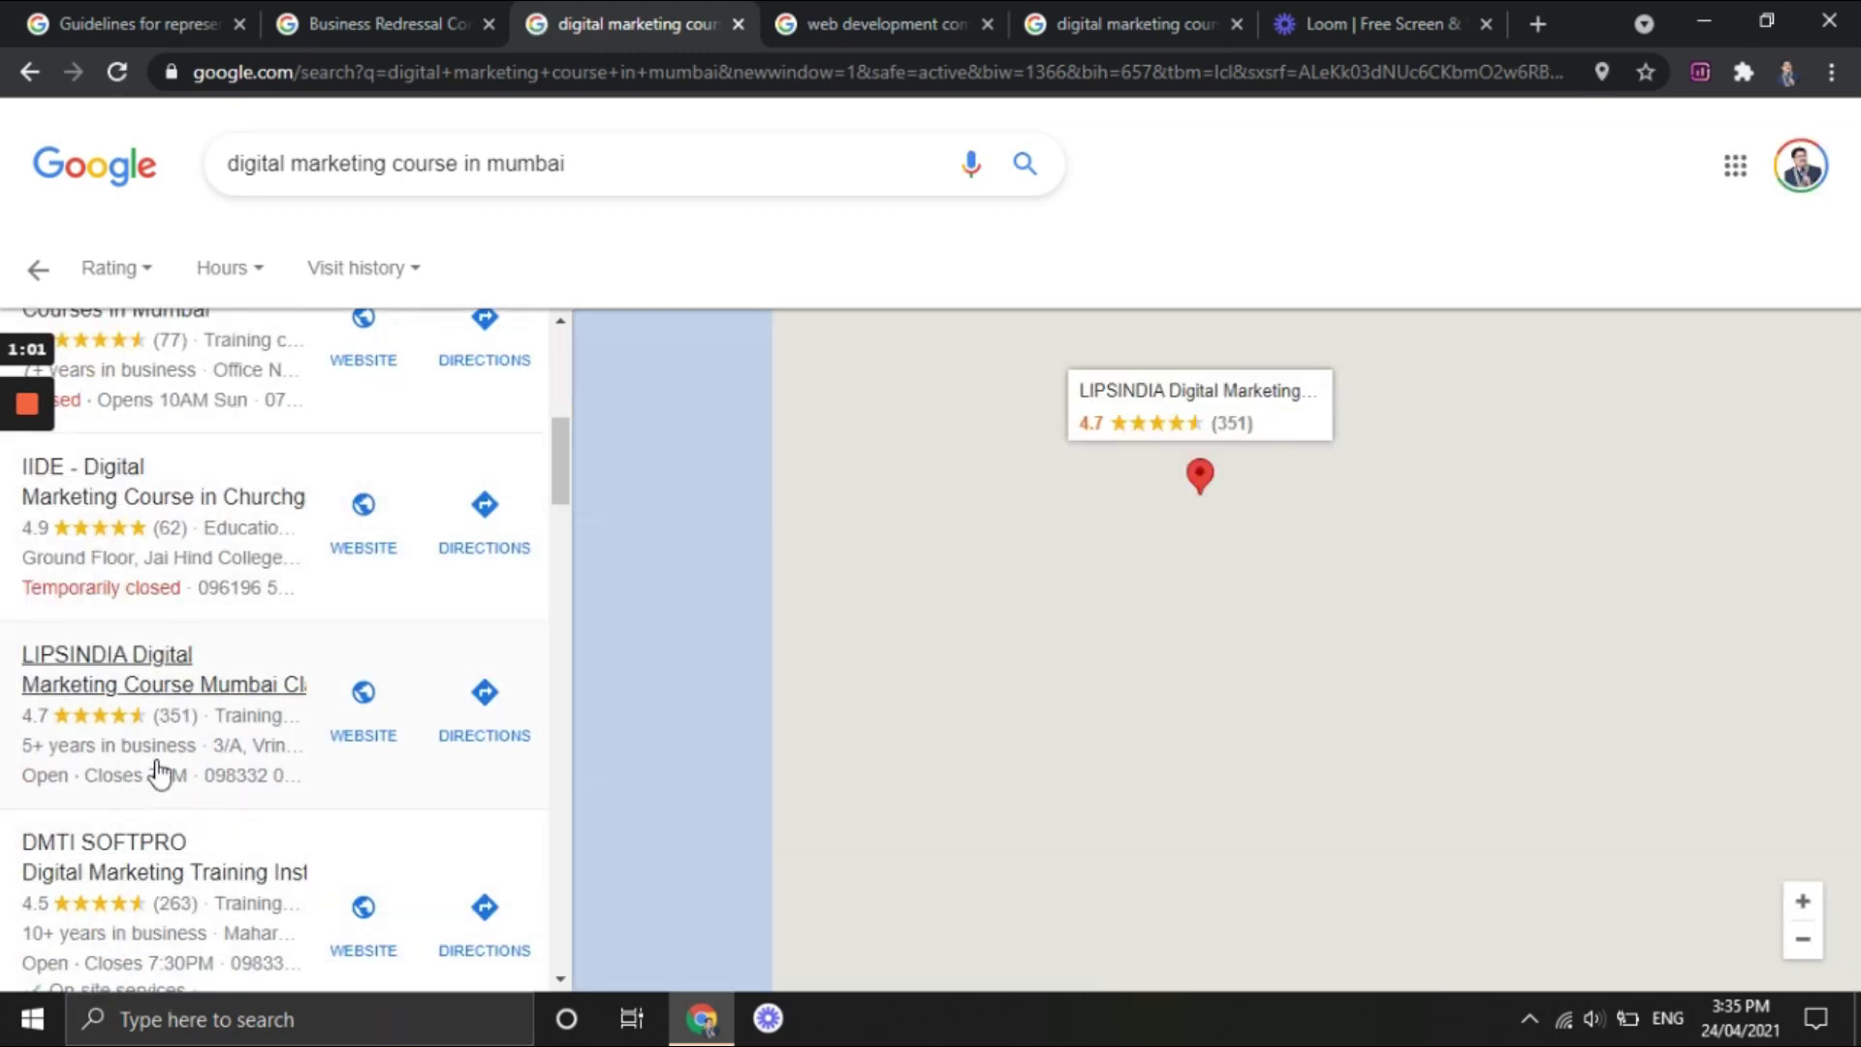
{"action": "left_click", "coordinate": [121, 873]}
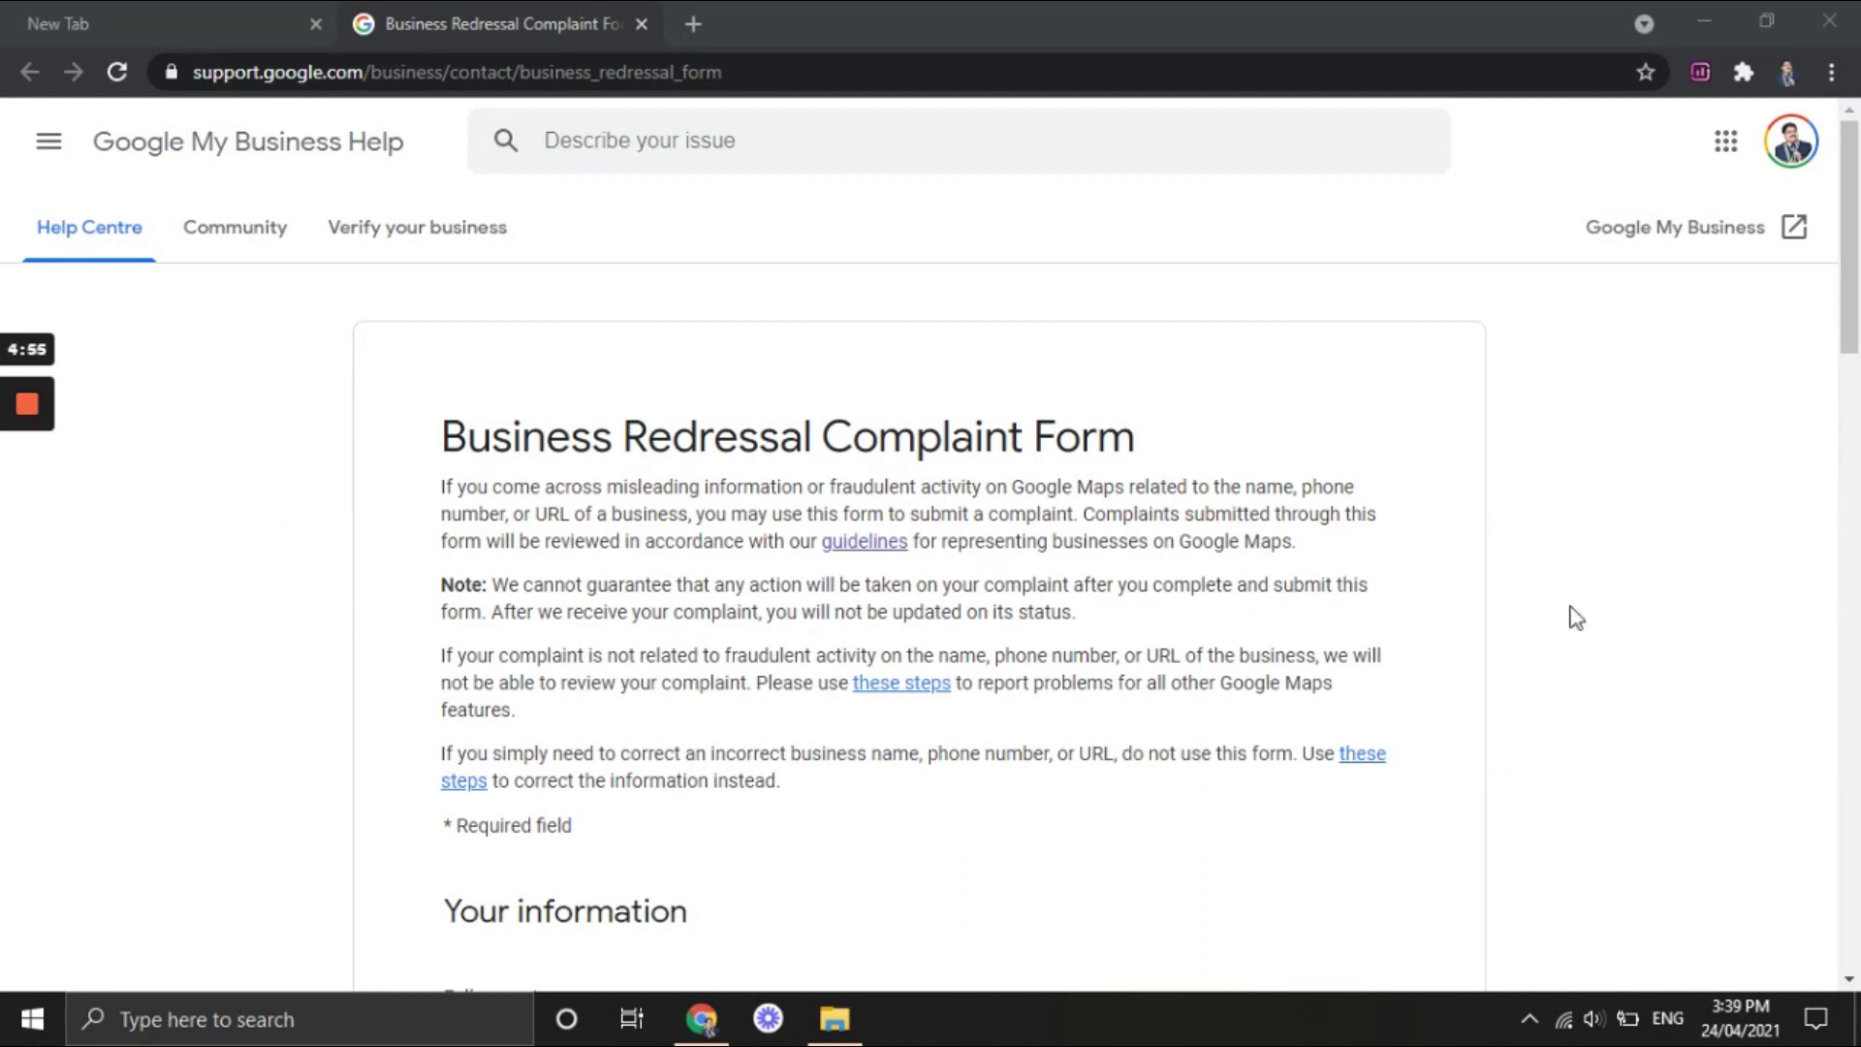
- Enter the complainant's full name in the Business Redressal Complaint Form and go on to the impacted organization's name field
{"action": "scroll", "coordinate": [1637, 596], "scroll_direction": "down", "scroll_amount": 10}
{"action": "scroll", "coordinate": [1642, 578], "scroll_direction": "up", "scroll_amount": 6}
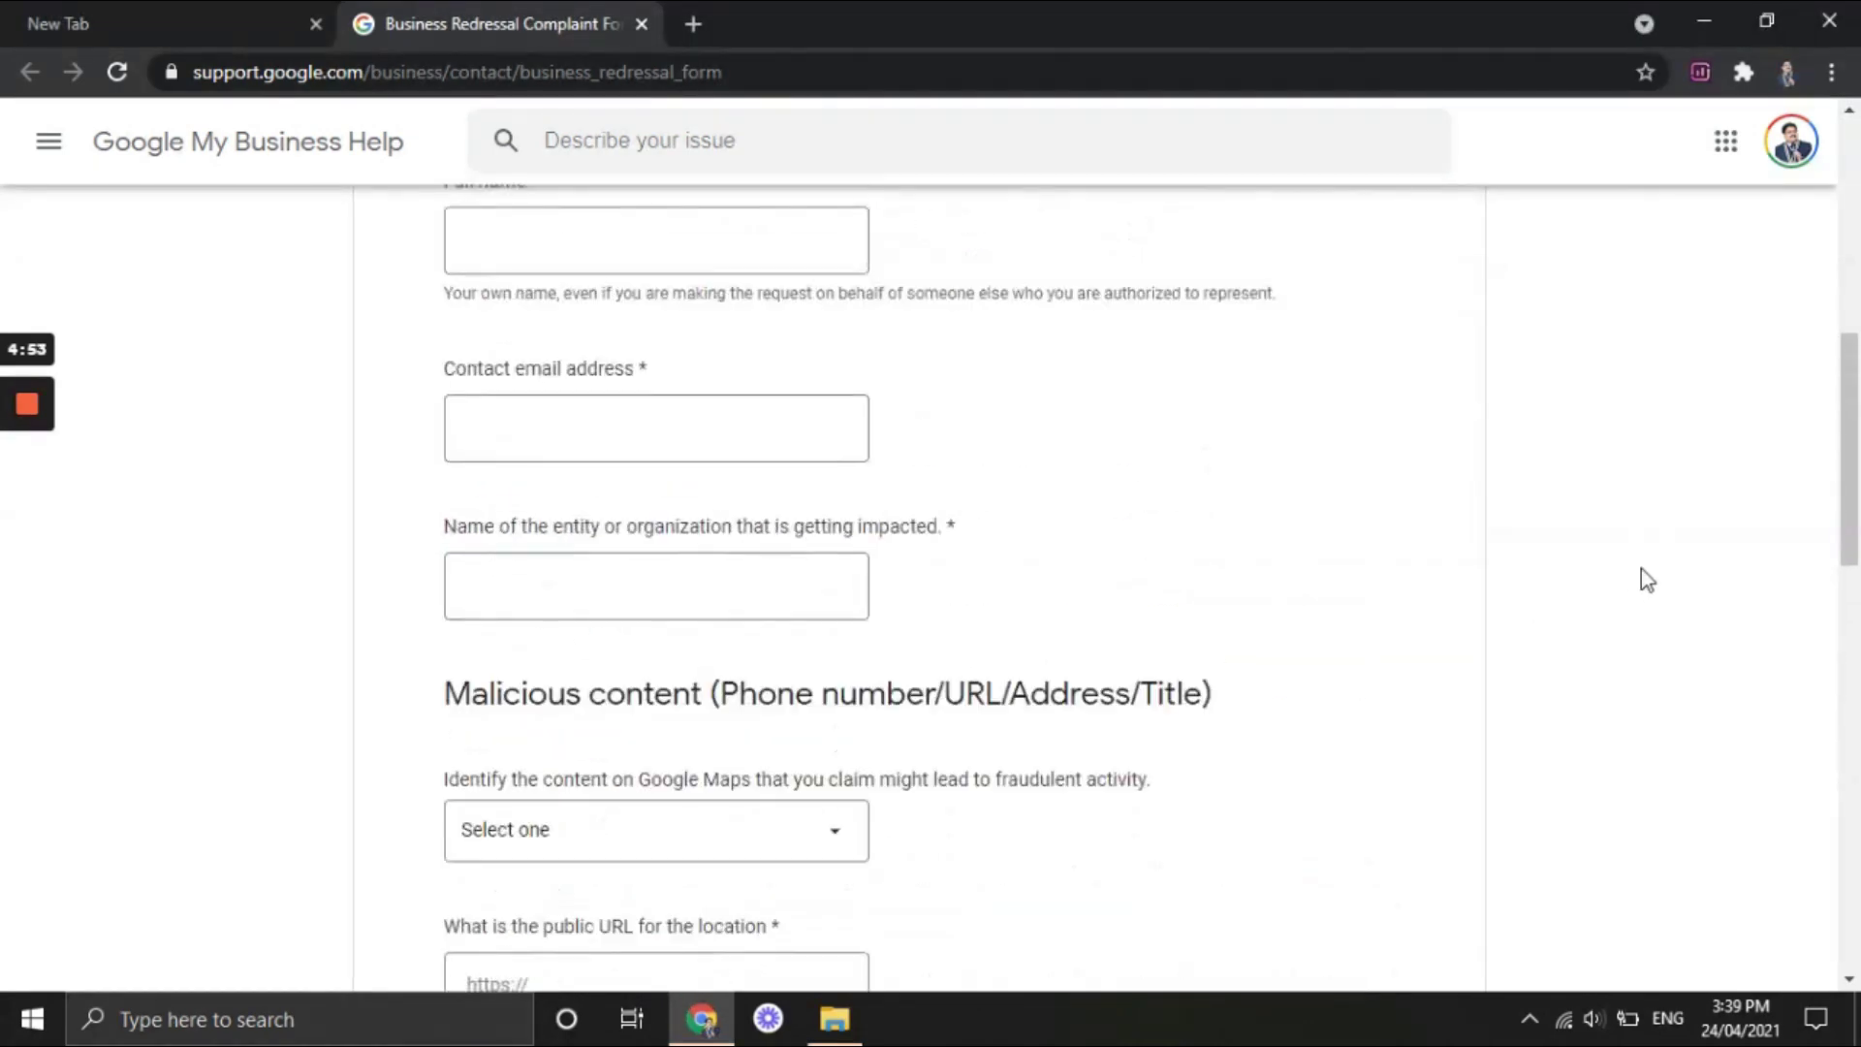
{"action": "left_click", "coordinate": [611, 520]}
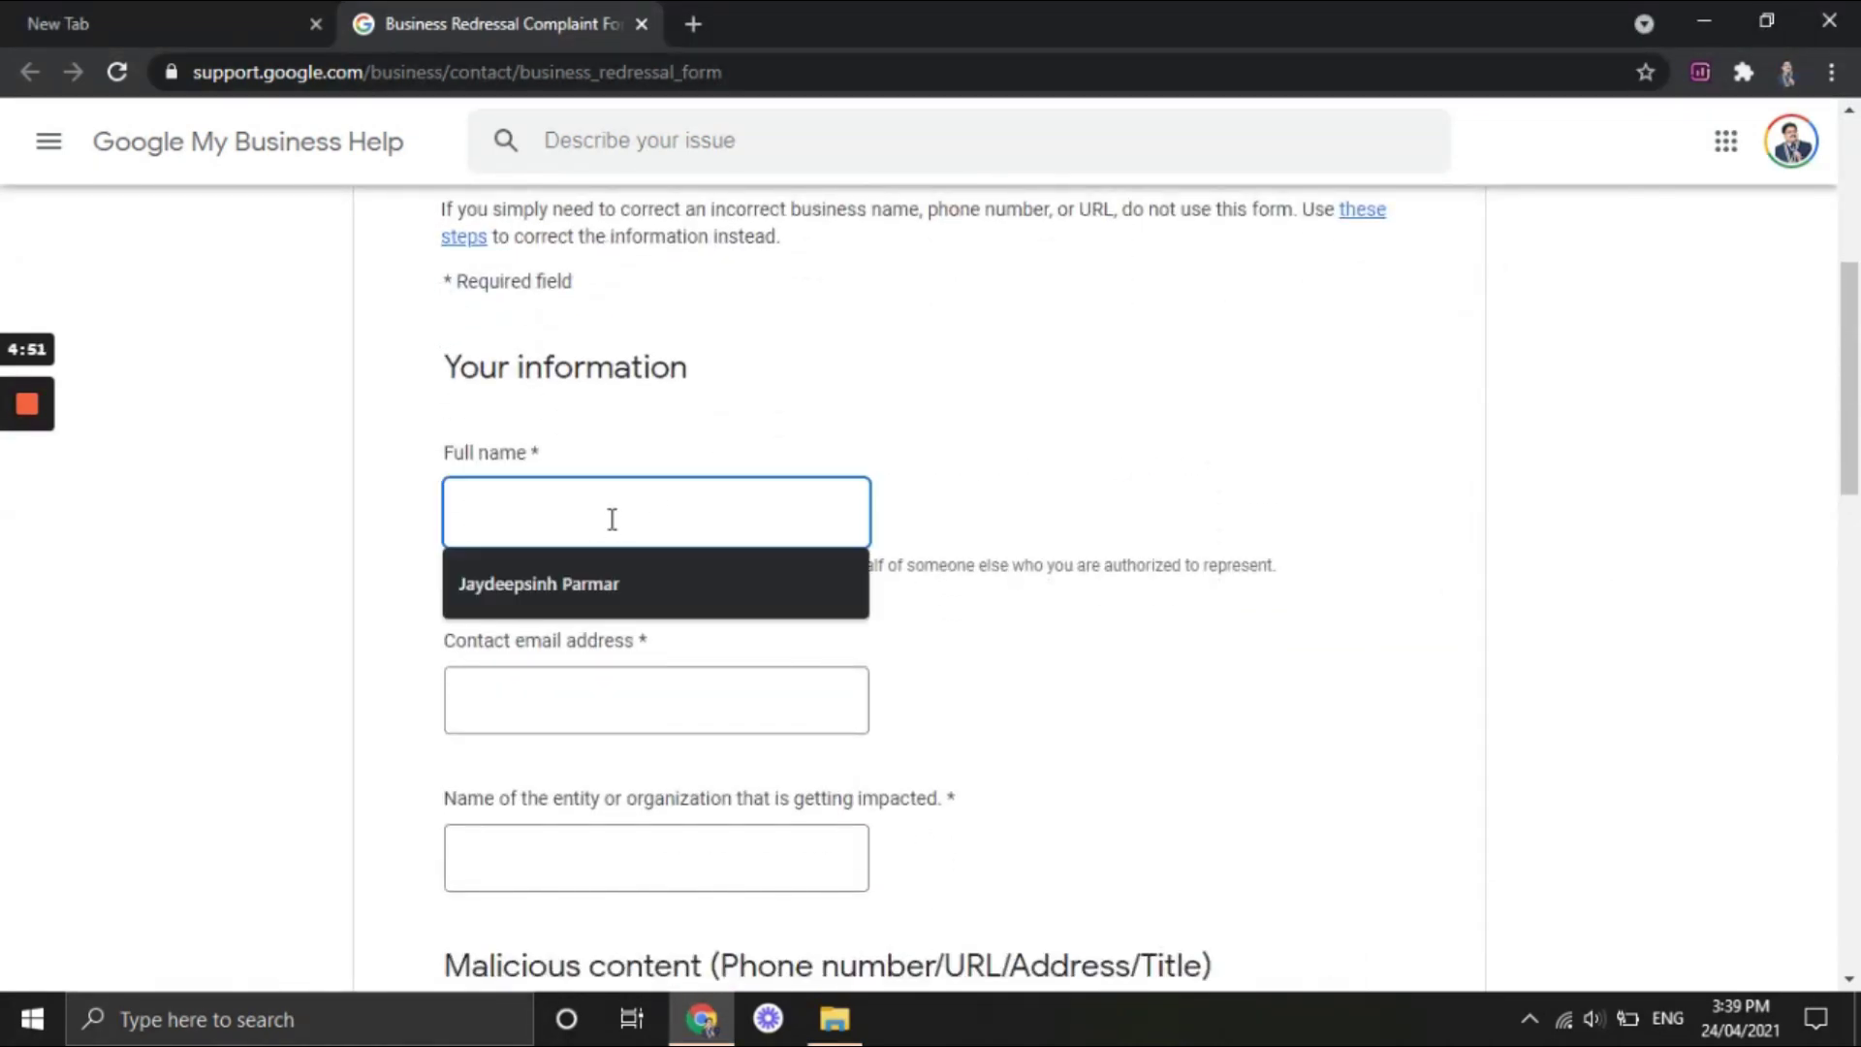
{"action": "left_click", "coordinate": [592, 603]}
{"action": "left_click", "coordinate": [632, 700]}
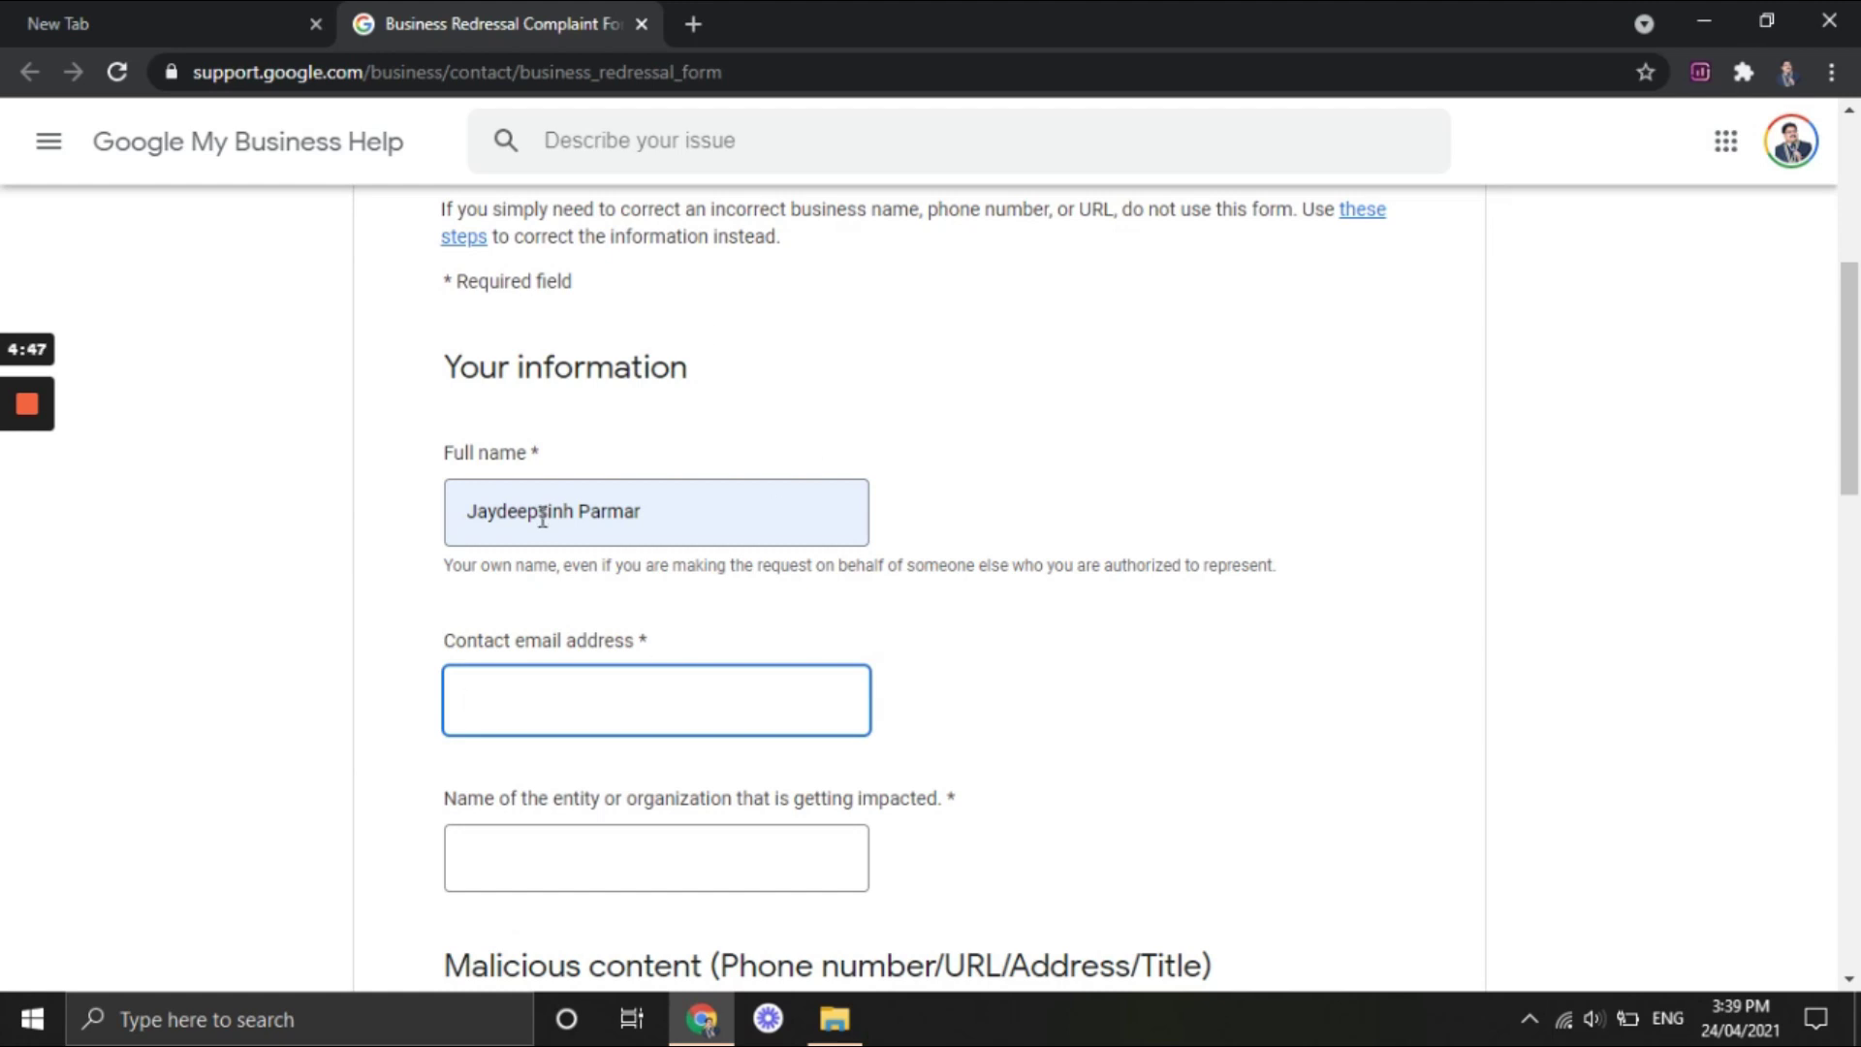
{"action": "scroll", "coordinate": [1260, 563], "scroll_direction": "down", "scroll_amount": 3}
{"action": "left_click", "coordinate": [575, 597]}
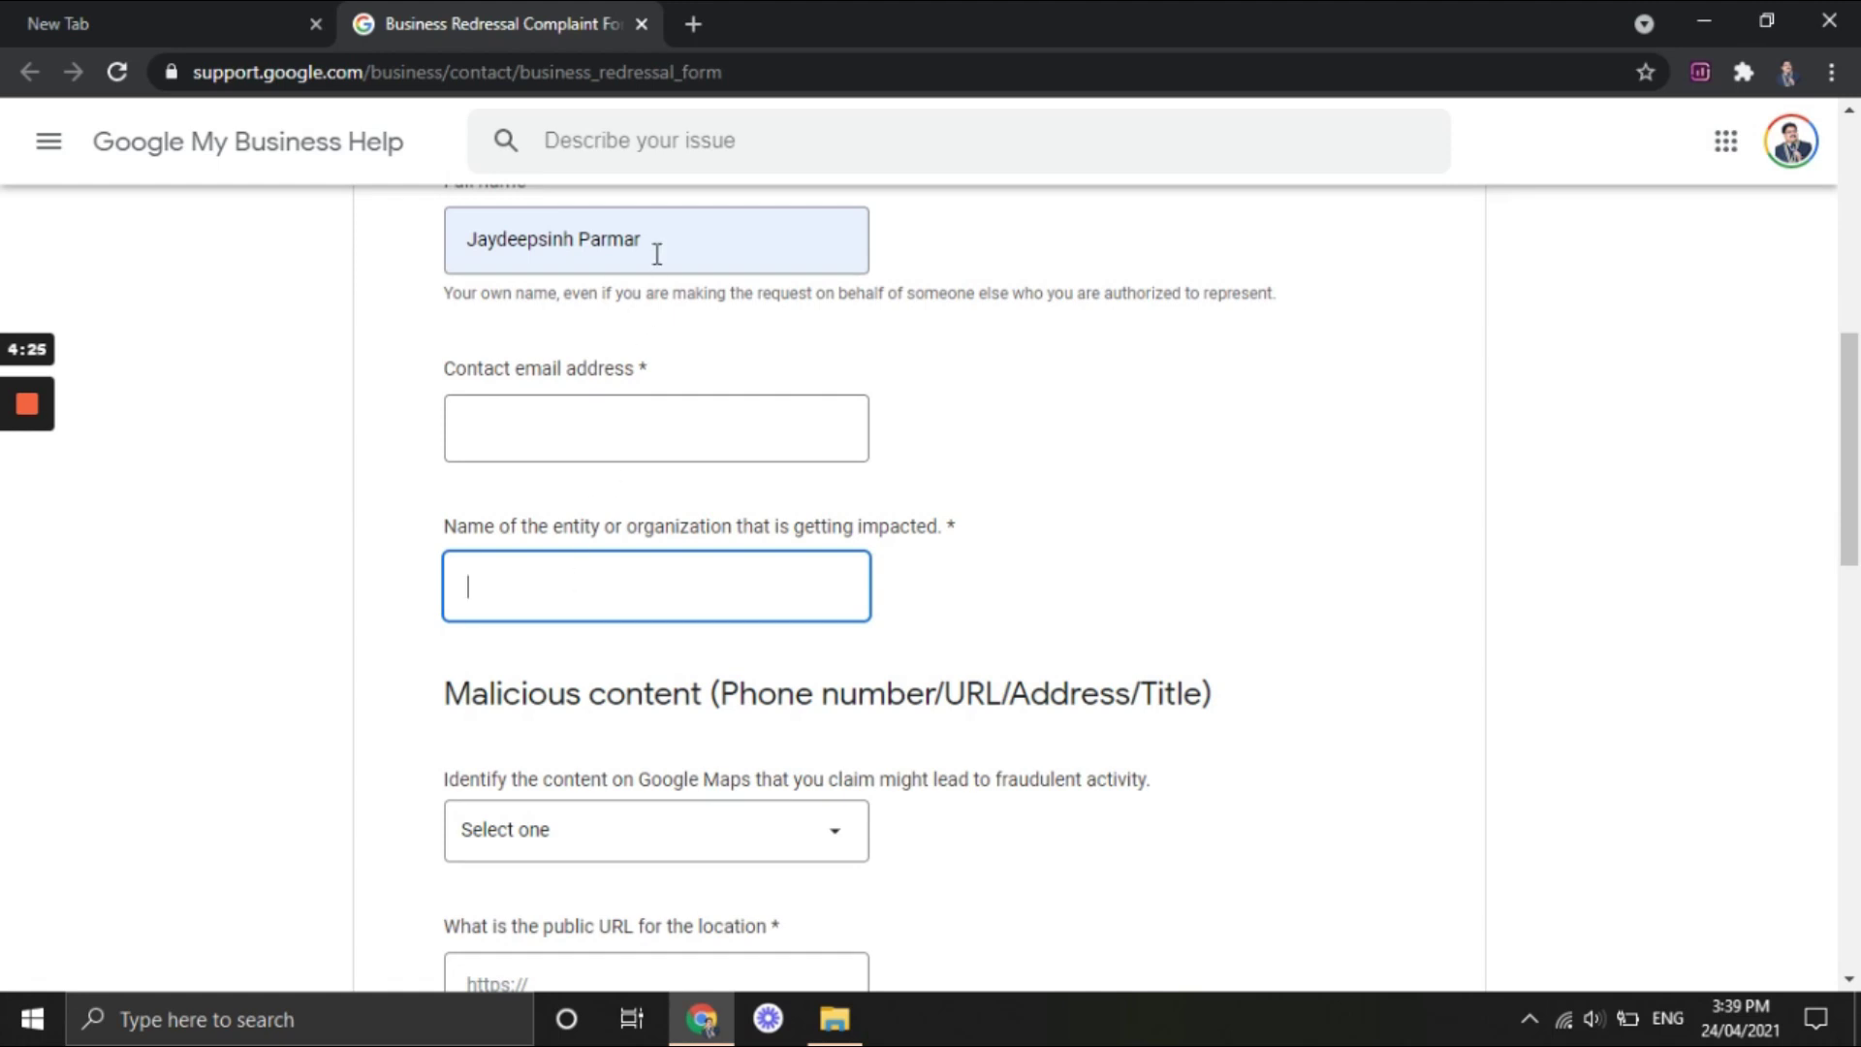
- Try Address as the kind of Google Maps content that might lead to fraudulent activity, and settle on Title
{"action": "scroll", "coordinate": [218, 601], "scroll_direction": "down", "scroll_amount": 1}
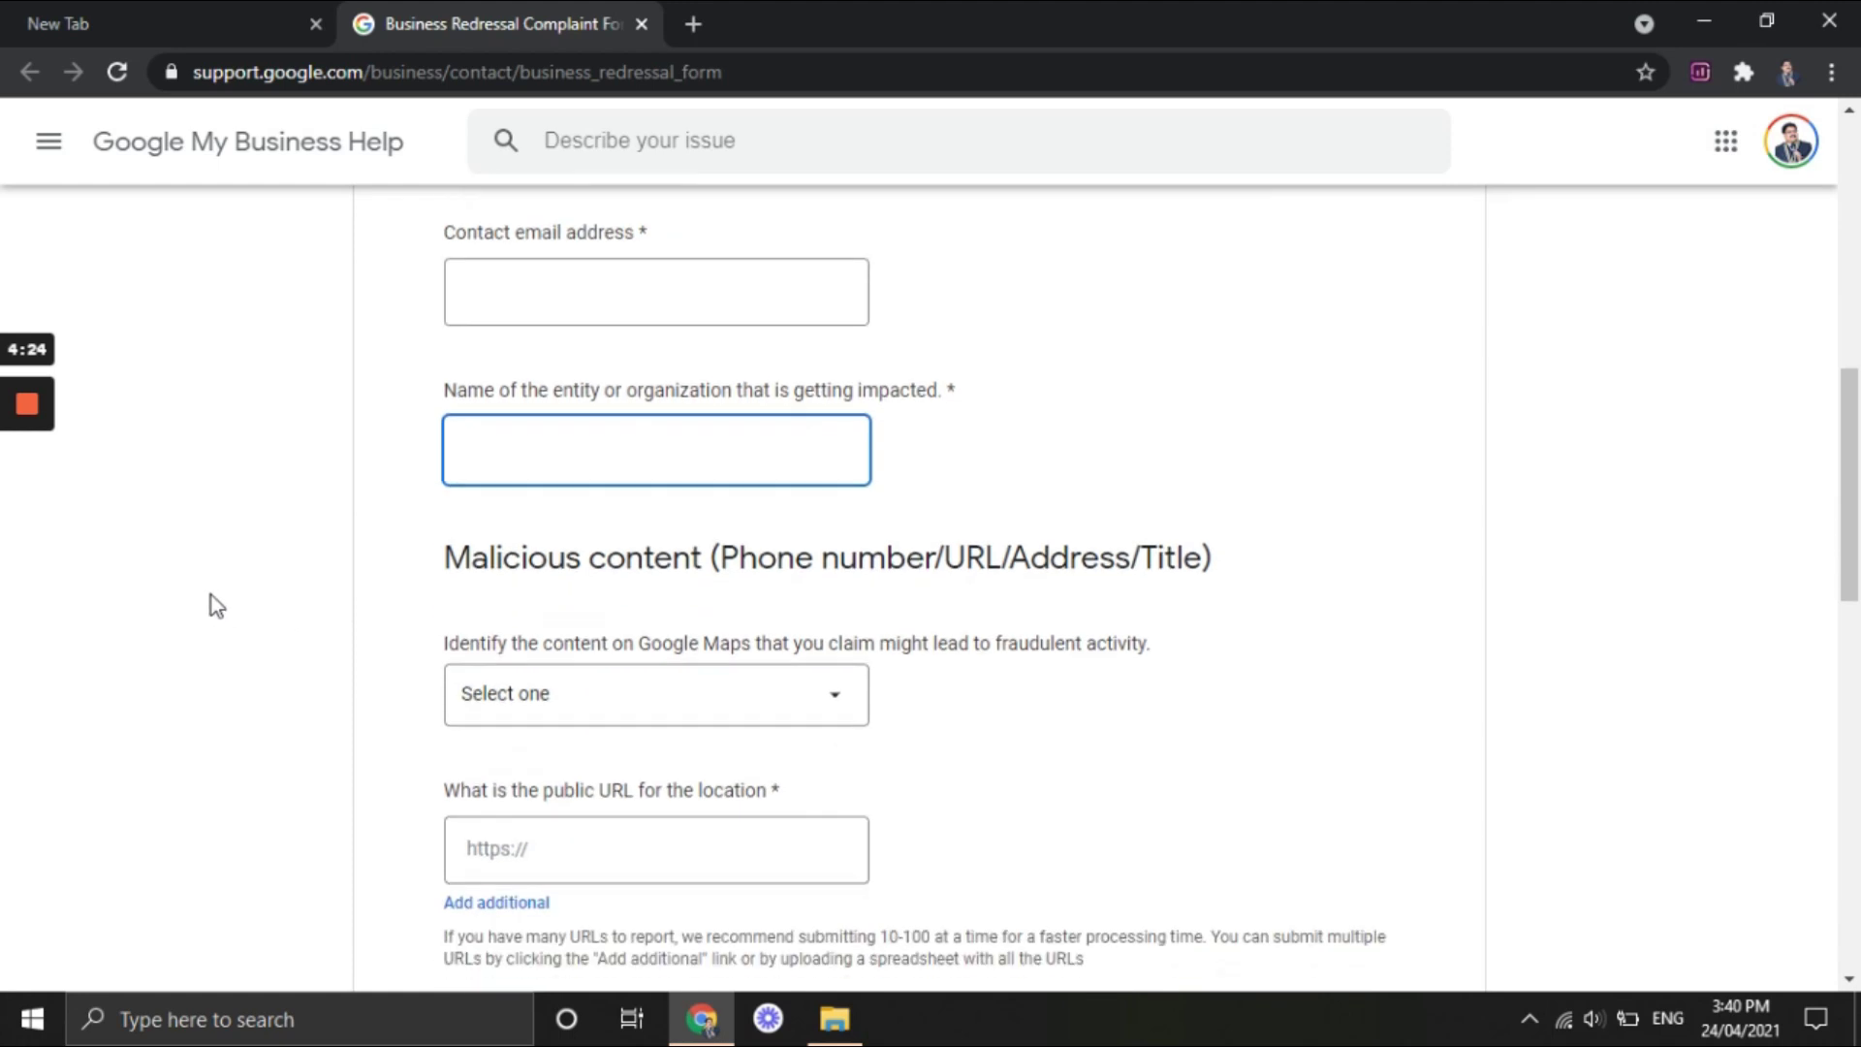
{"action": "scroll", "coordinate": [694, 620], "scroll_direction": "down", "scroll_amount": 2}
{"action": "left_click", "coordinate": [688, 421]}
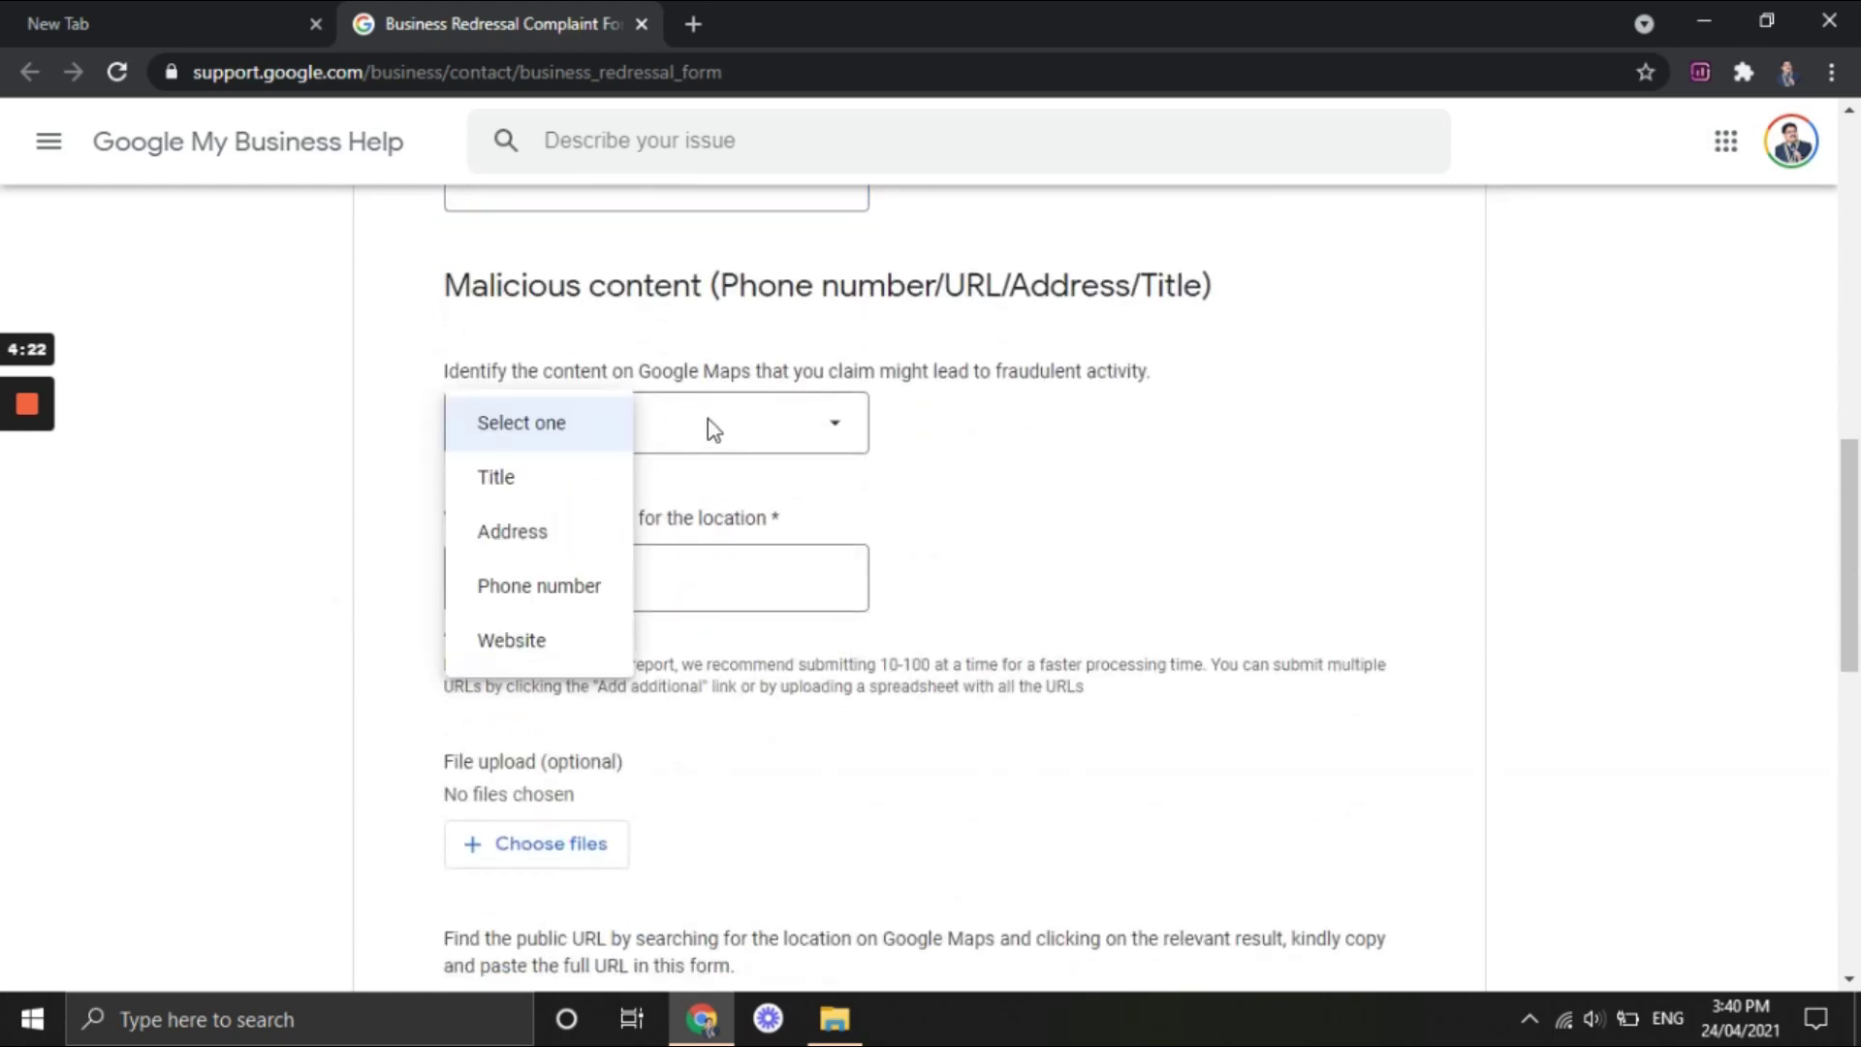
{"action": "left_click", "coordinate": [515, 479]}
{"action": "left_click", "coordinate": [584, 423]}
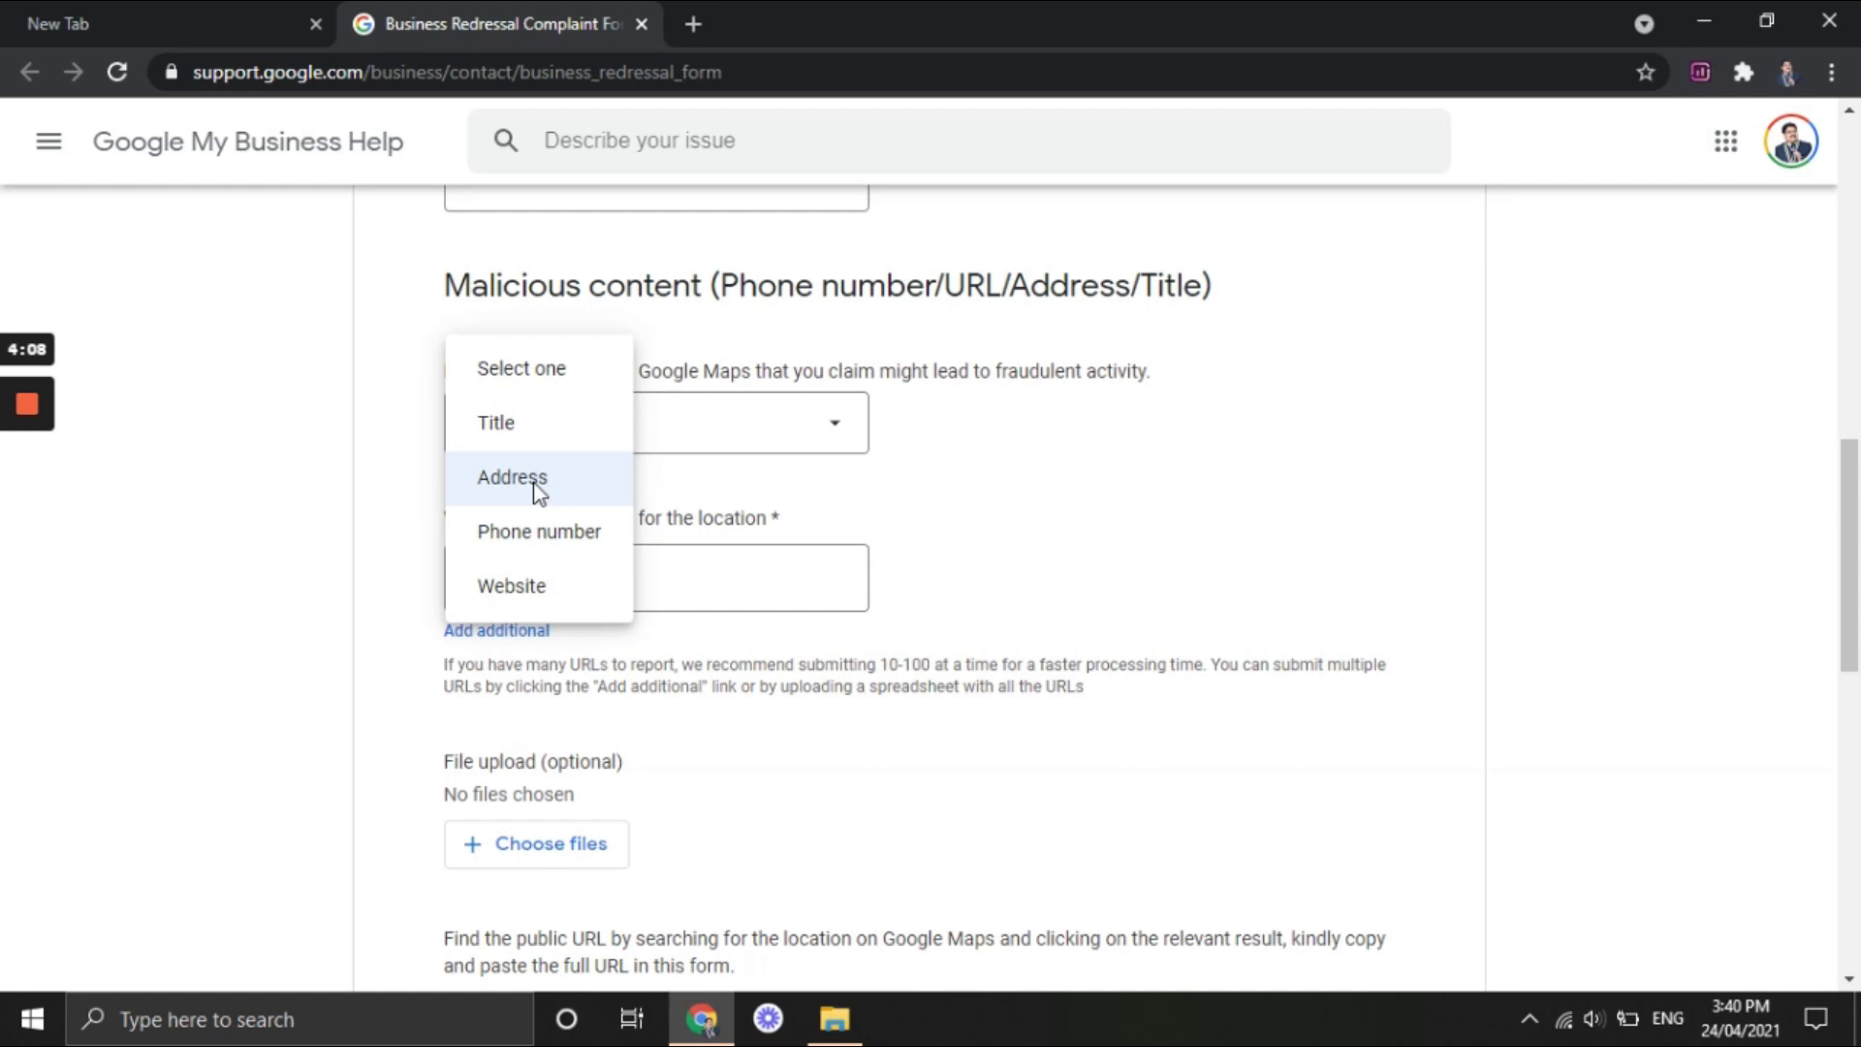
{"action": "left_click", "coordinate": [536, 490]}
{"action": "left_click", "coordinate": [554, 431]}
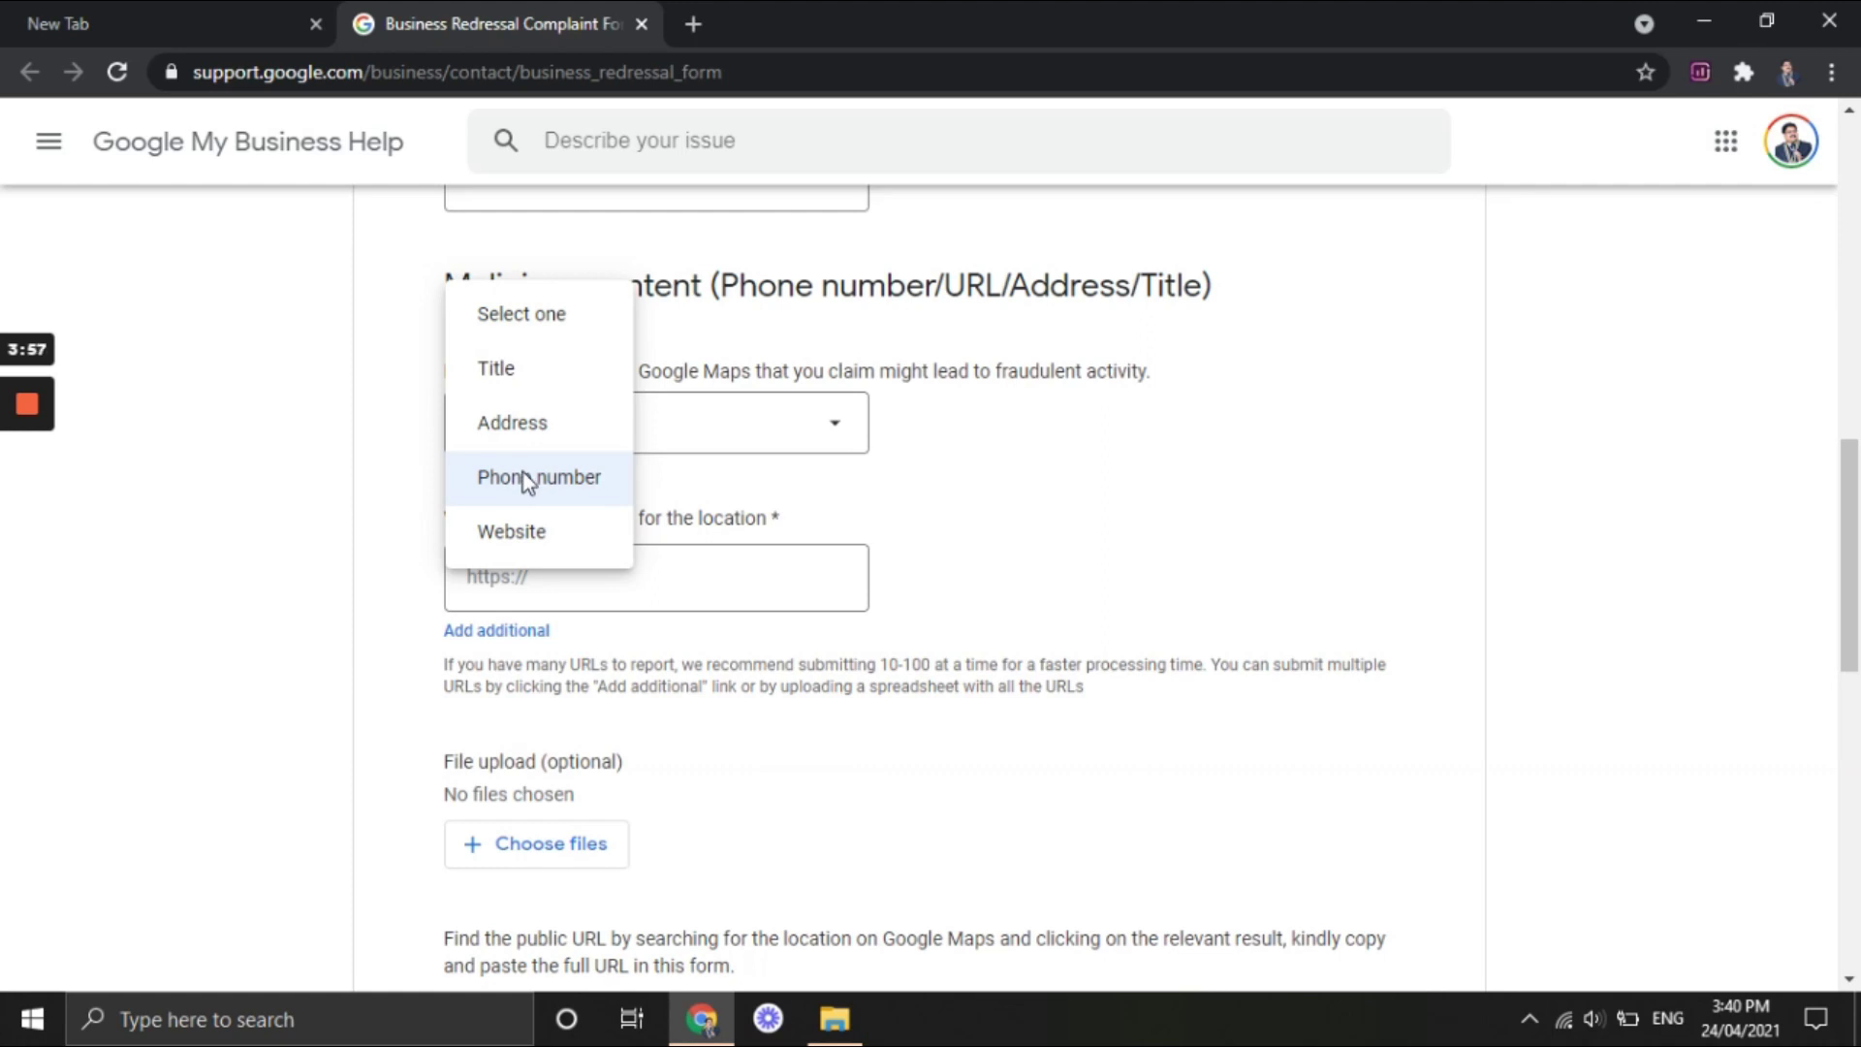
{"action": "left_click", "coordinate": [520, 367]}
- Search for "web development company mumbai" in a new tab and open the Website Development Company in Mumbai - Stymeta Technologies listing
{"action": "scroll", "coordinate": [1163, 528], "scroll_direction": "down", "scroll_amount": 3}
{"action": "left_click", "coordinate": [632, 308]}
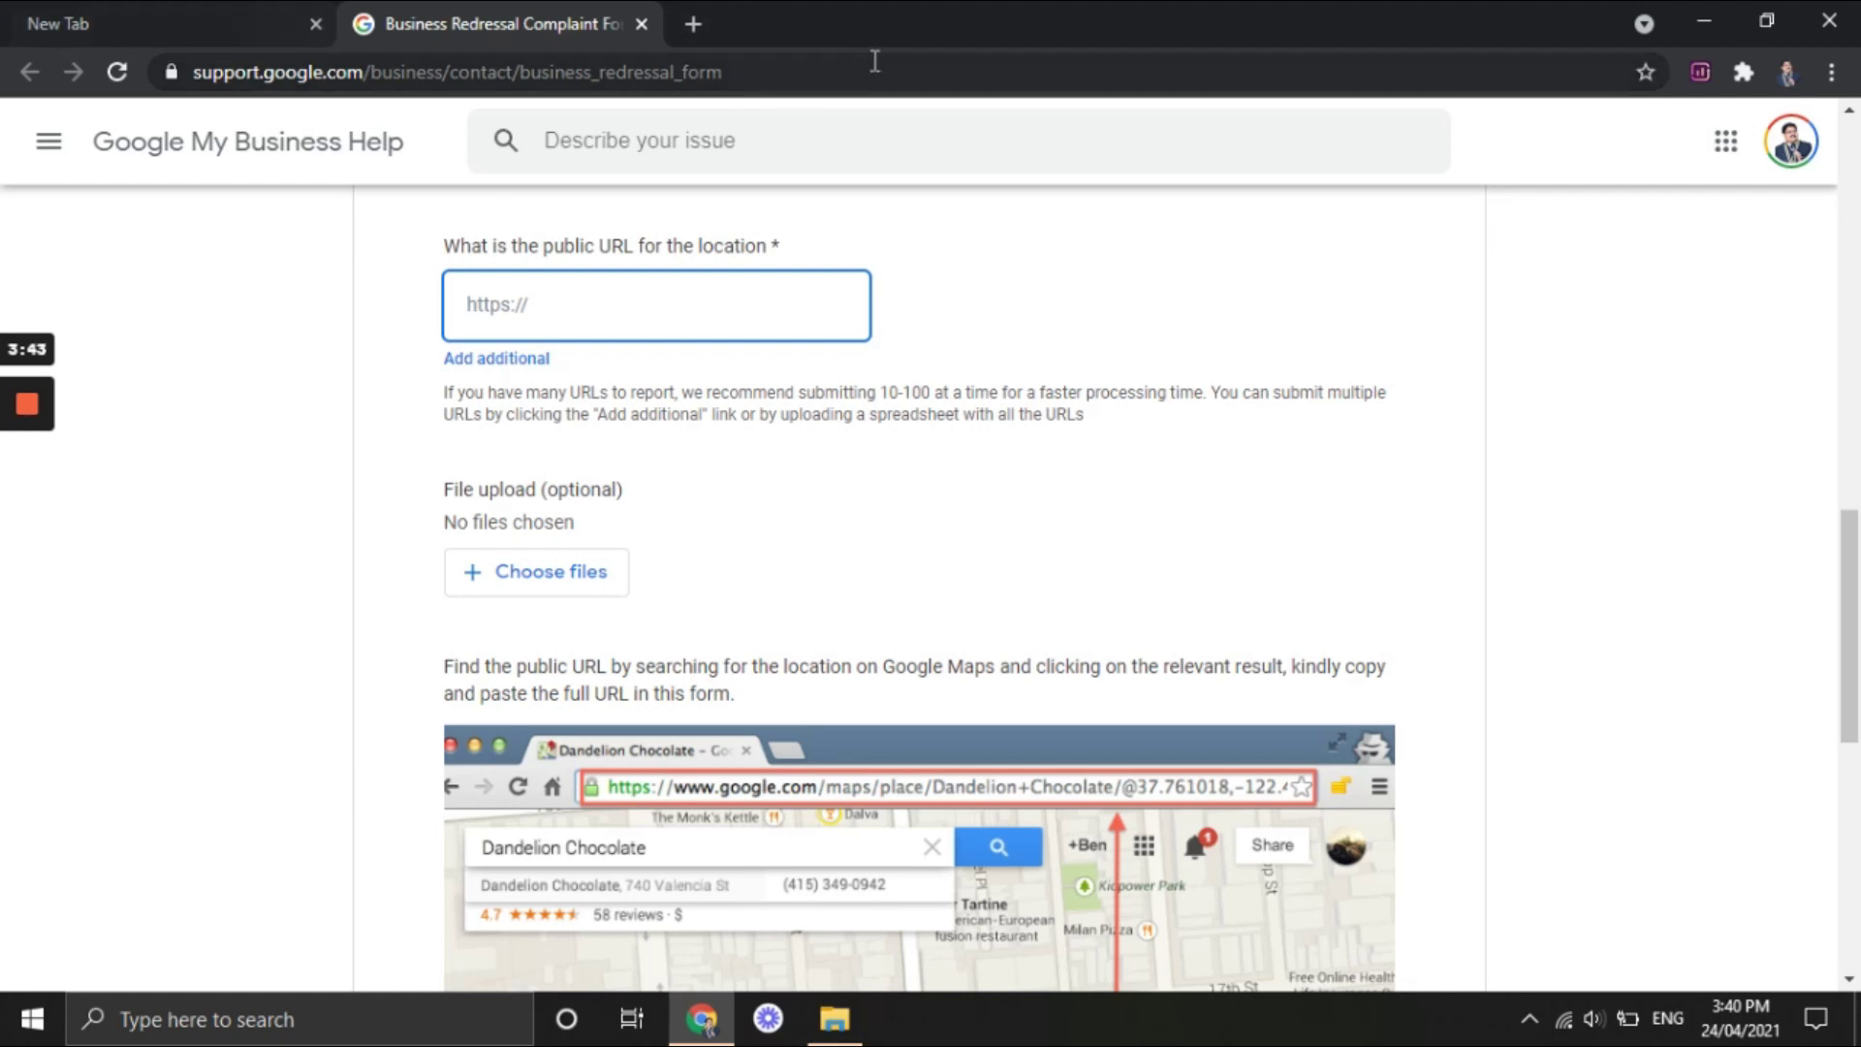
{"action": "left_click", "coordinate": [692, 23]}
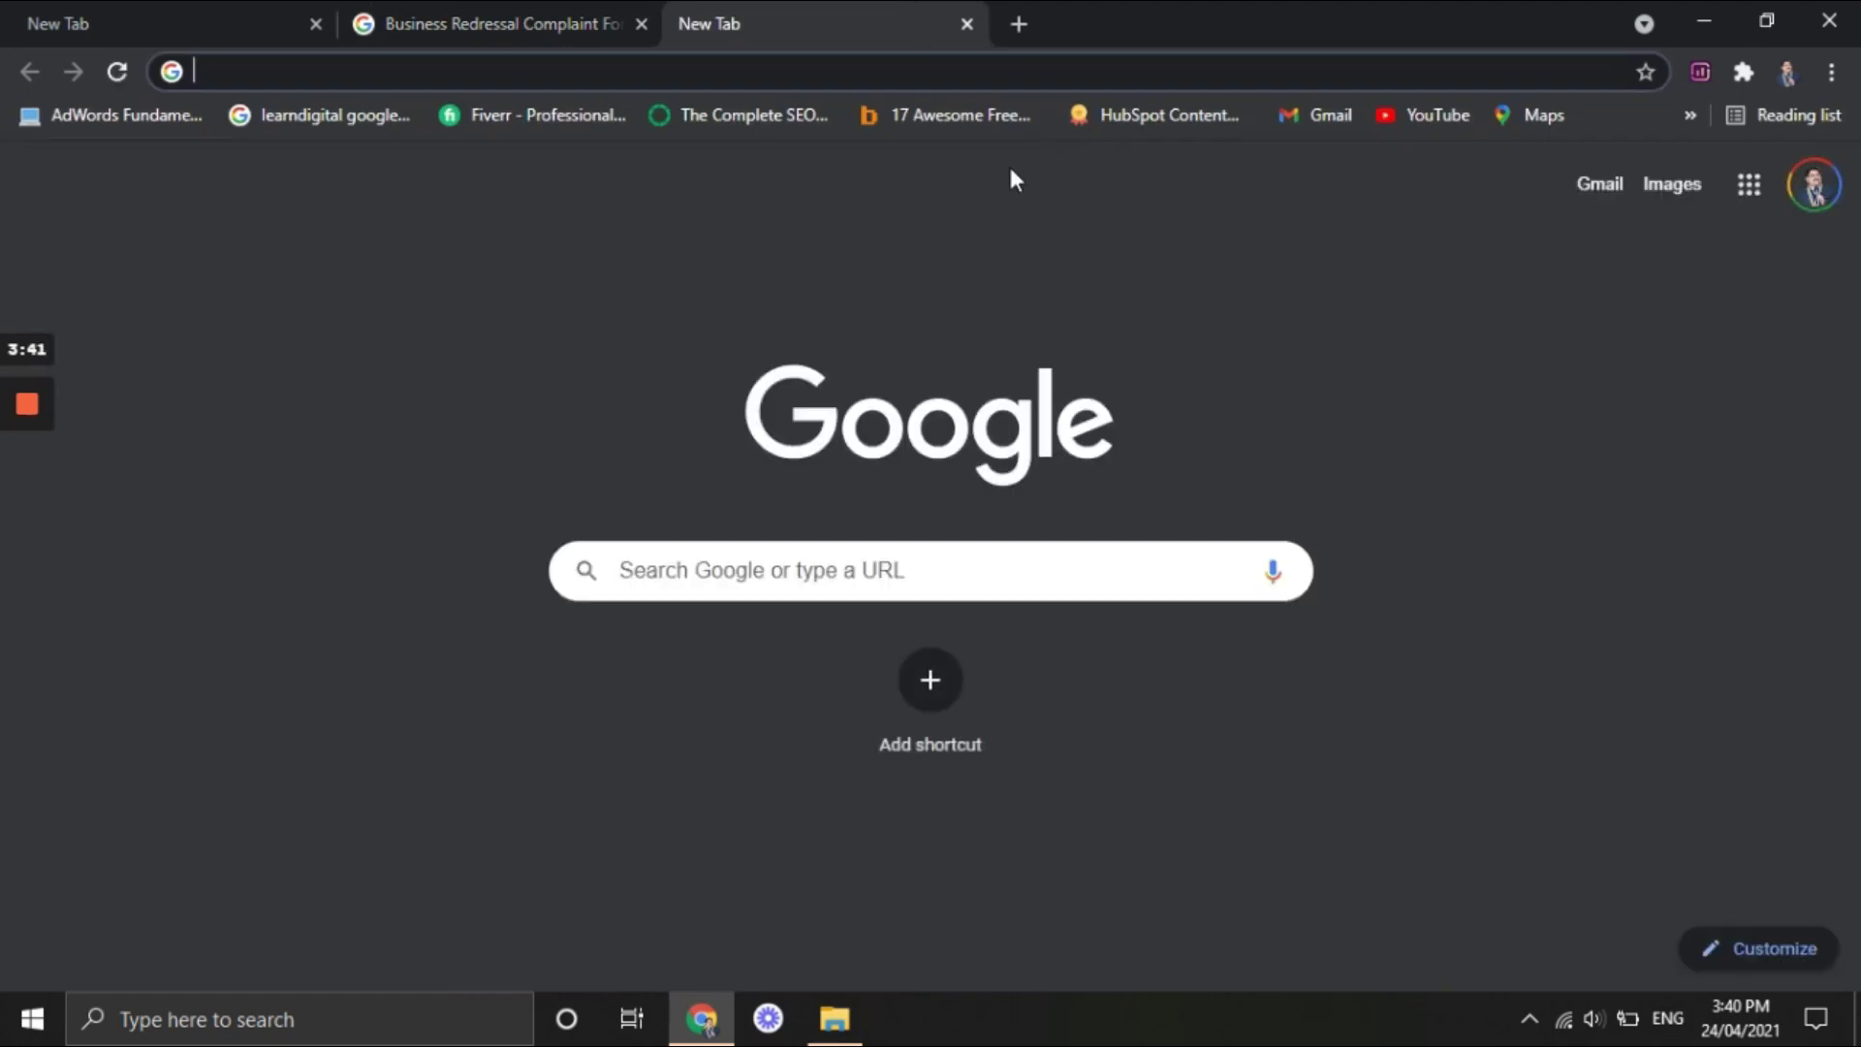
{"action": "type", "text": "web.whatsapp.com"}
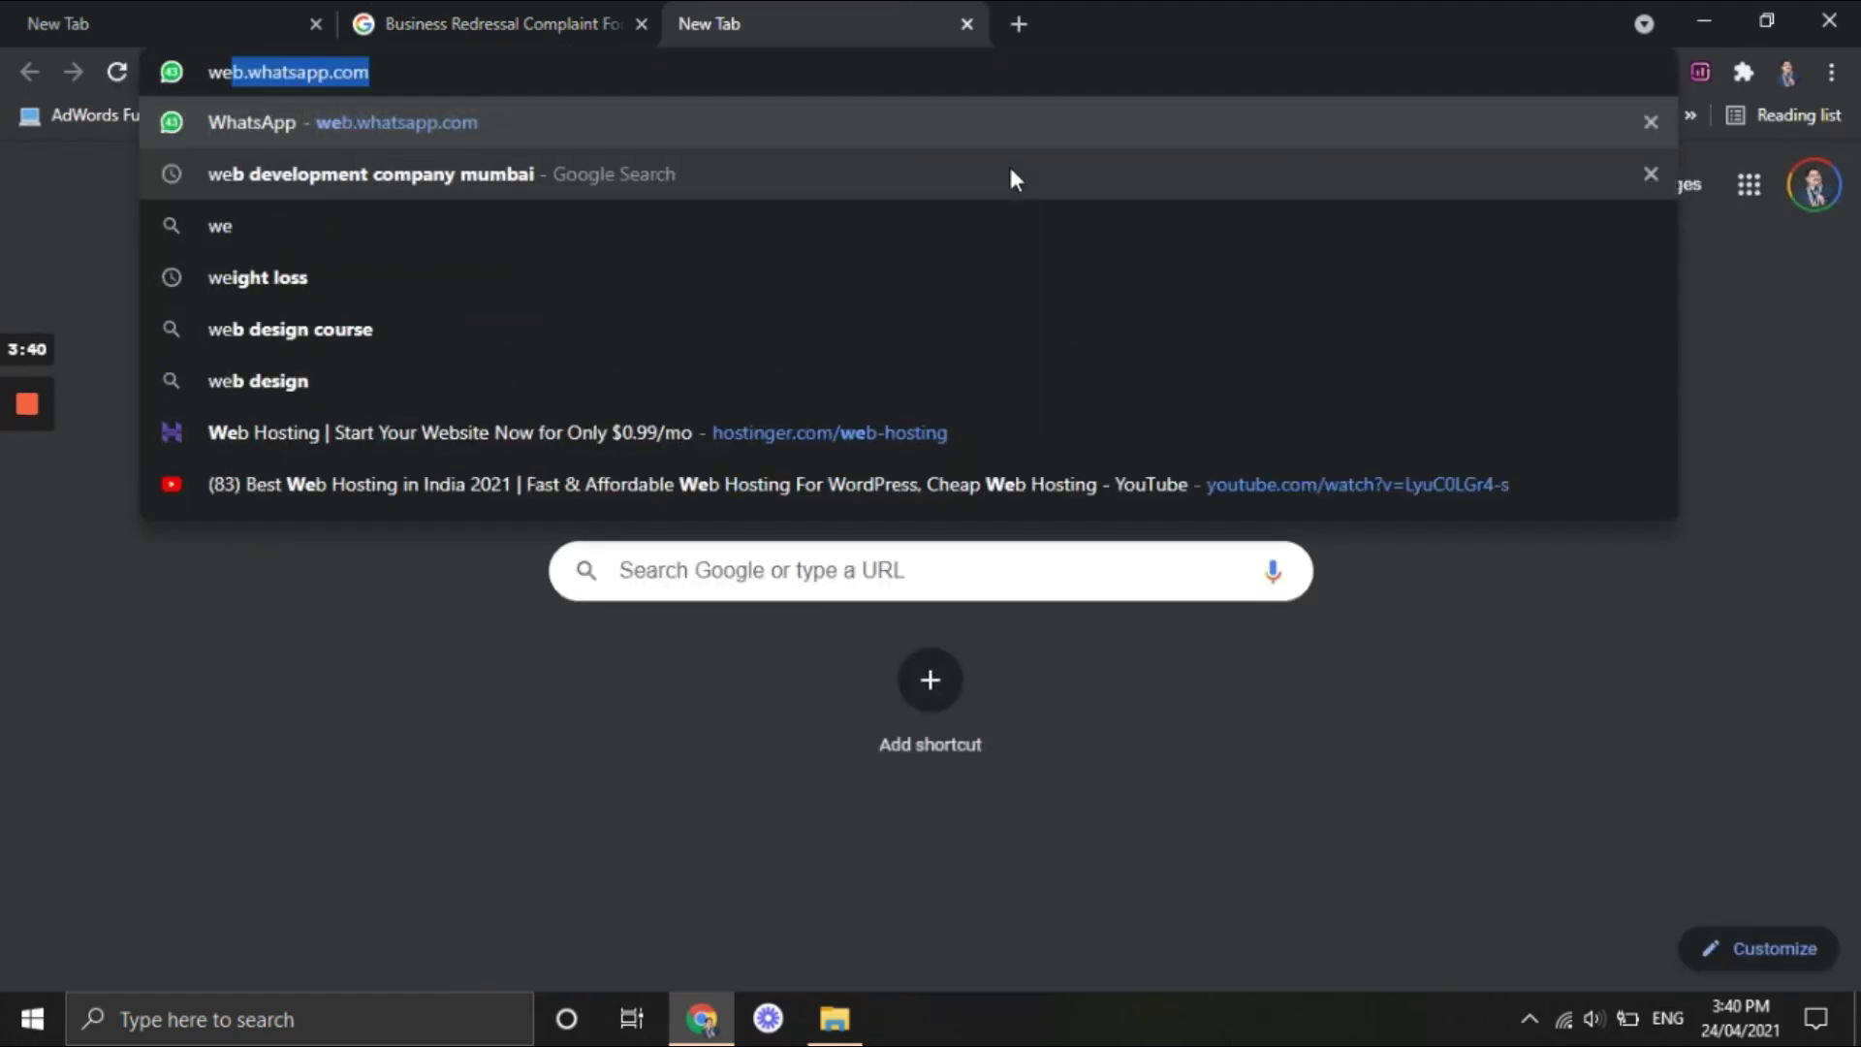
{"action": "left_click", "coordinate": [1010, 173]}
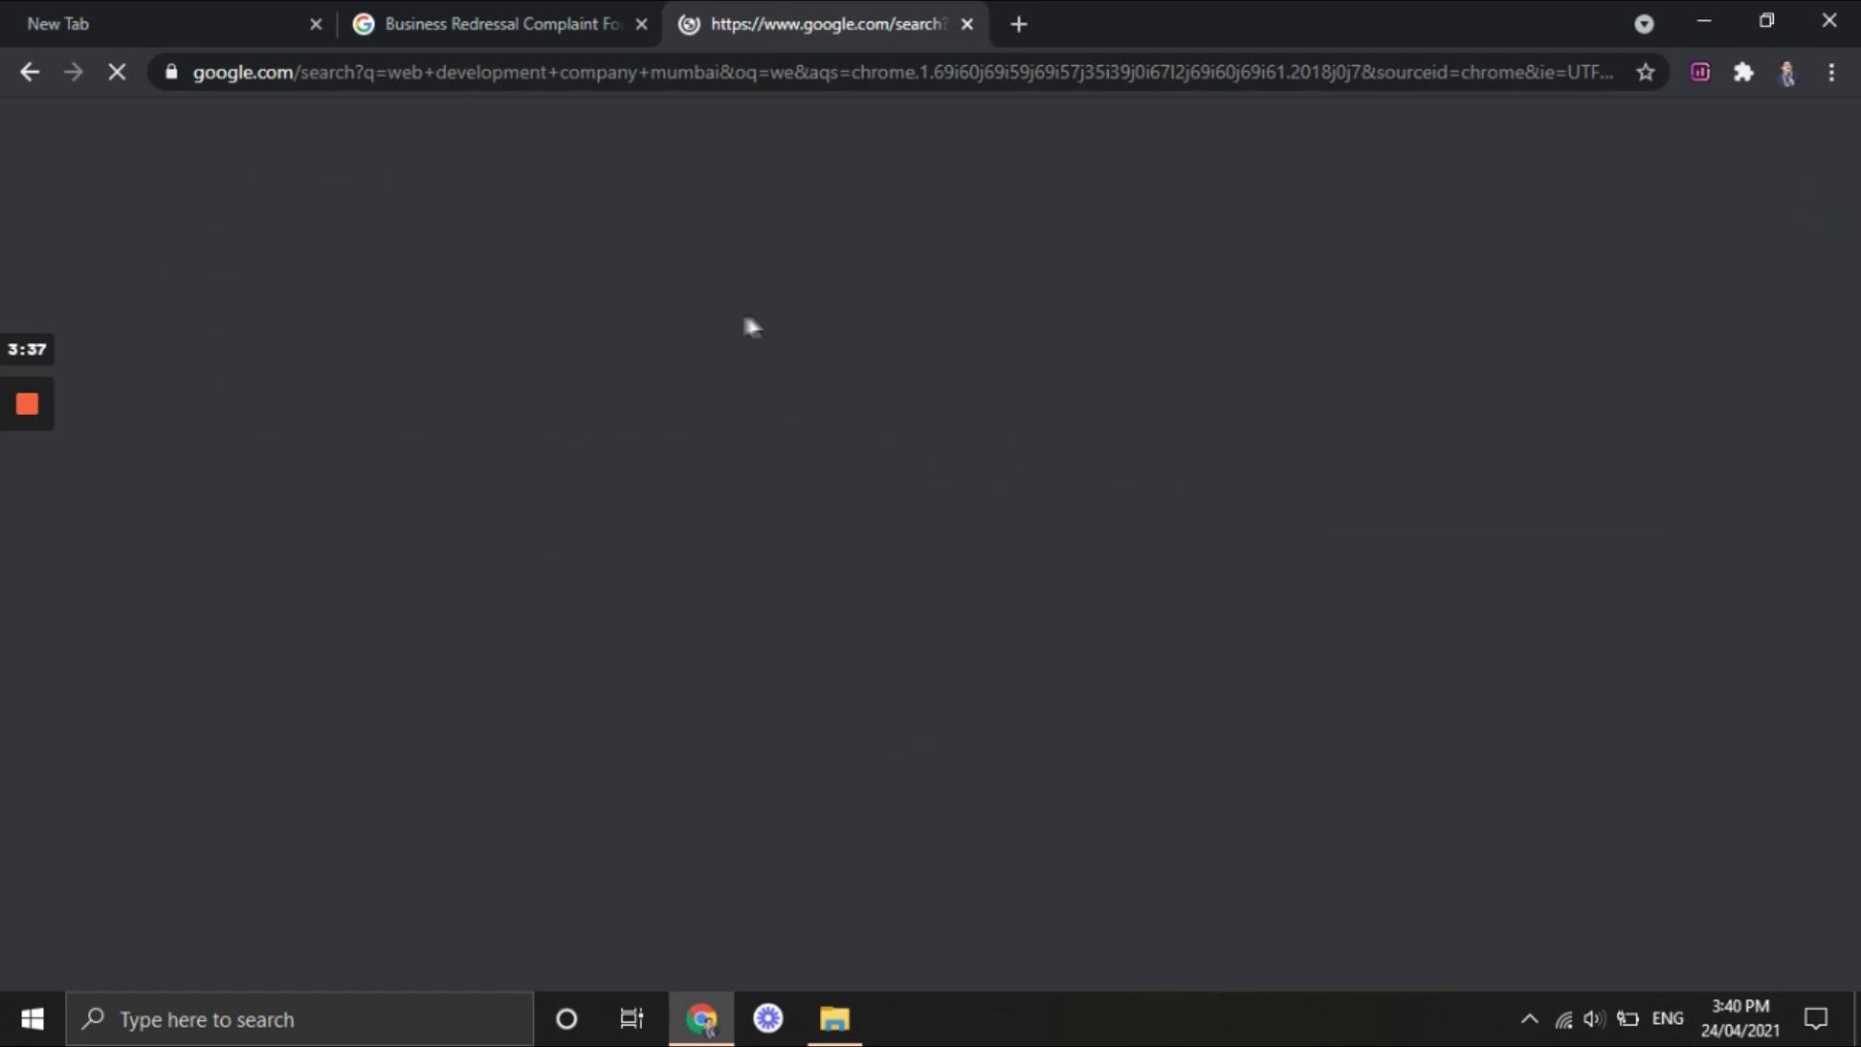
{"action": "scroll", "coordinate": [398, 545], "scroll_direction": "down", "scroll_amount": 10}
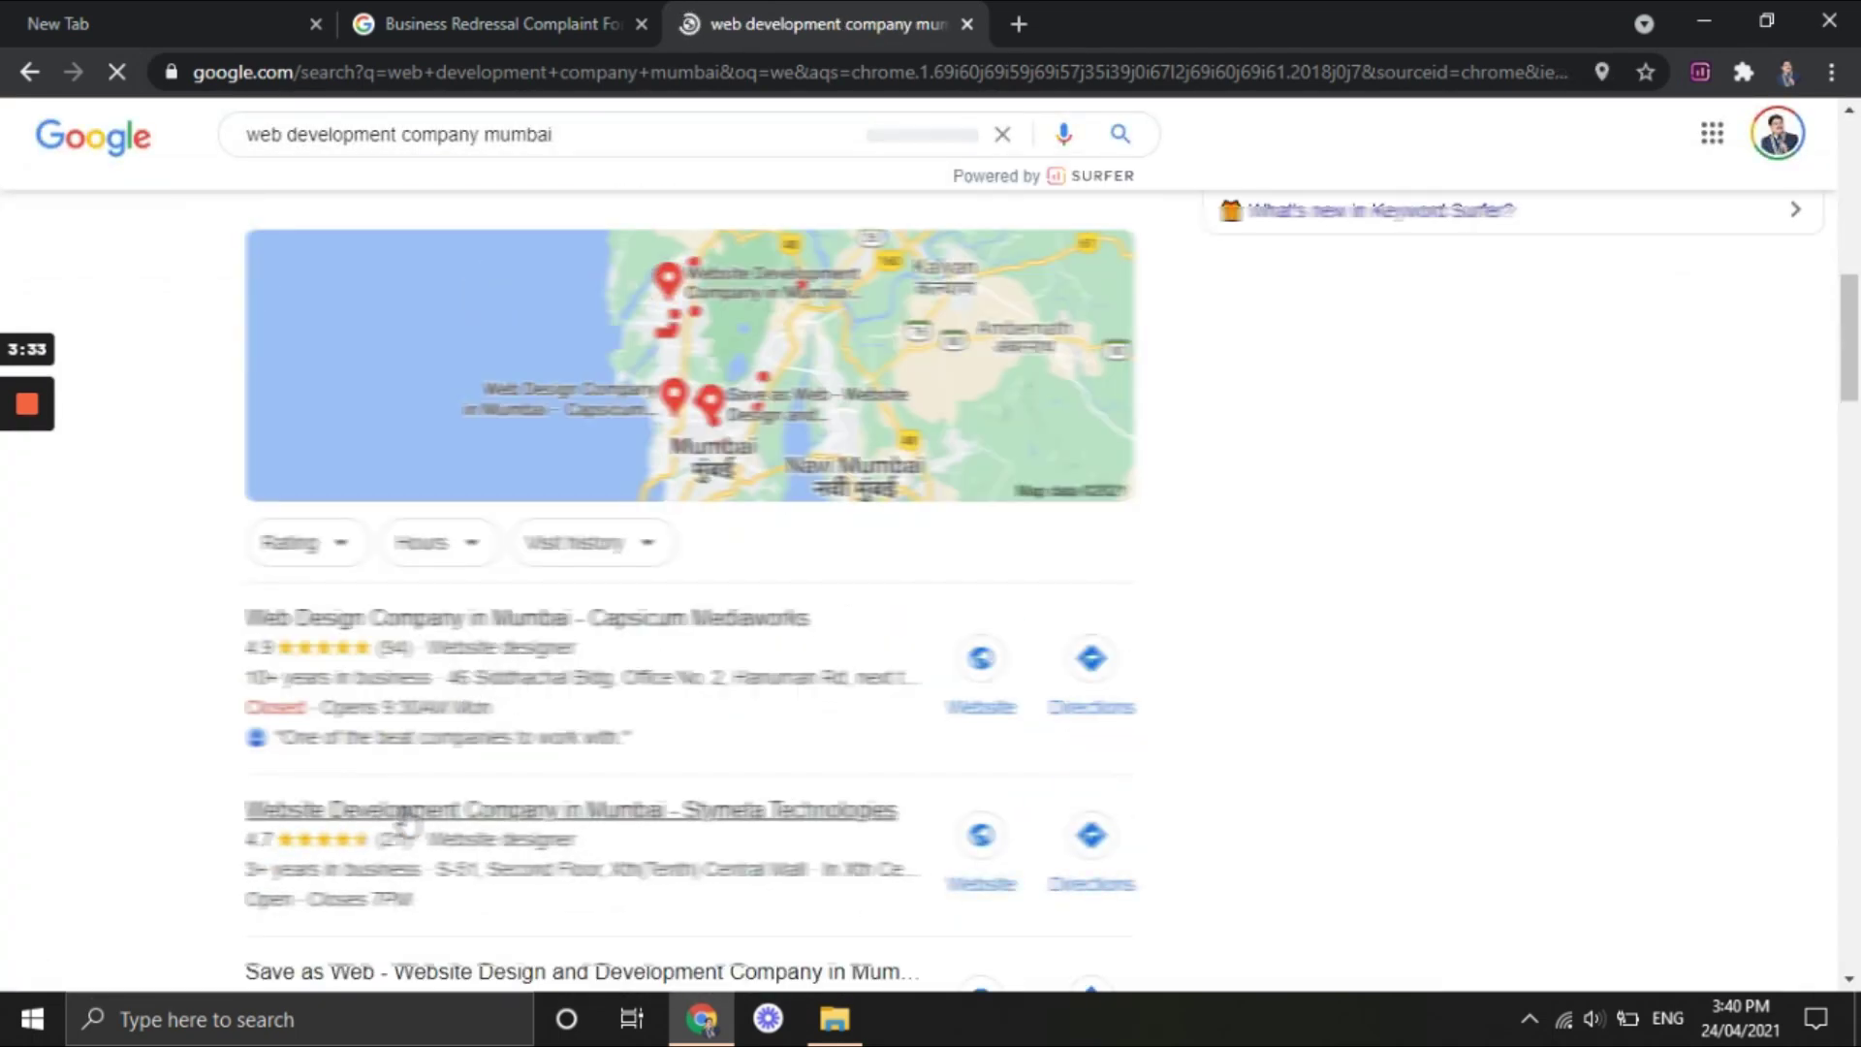
{"action": "scroll", "coordinate": [387, 722], "scroll_direction": "down", "scroll_amount": 3}
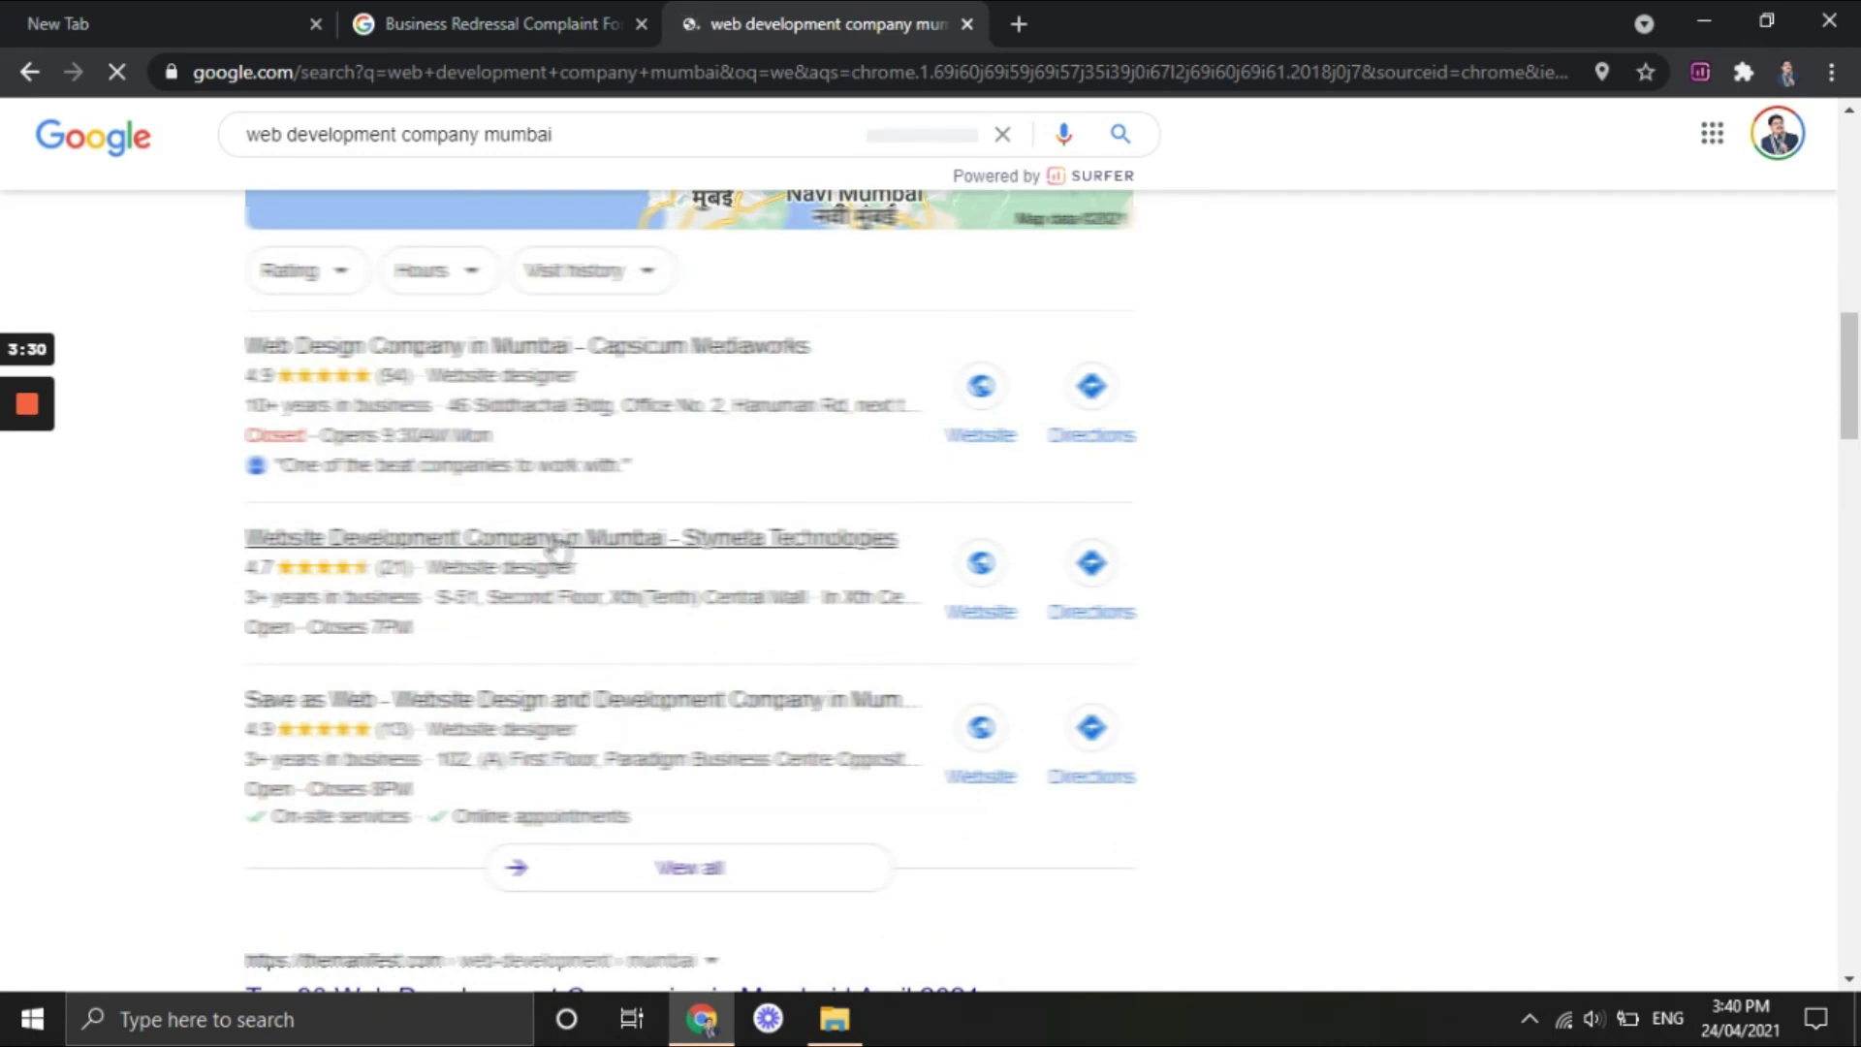
{"action": "left_click", "coordinate": [557, 539]}
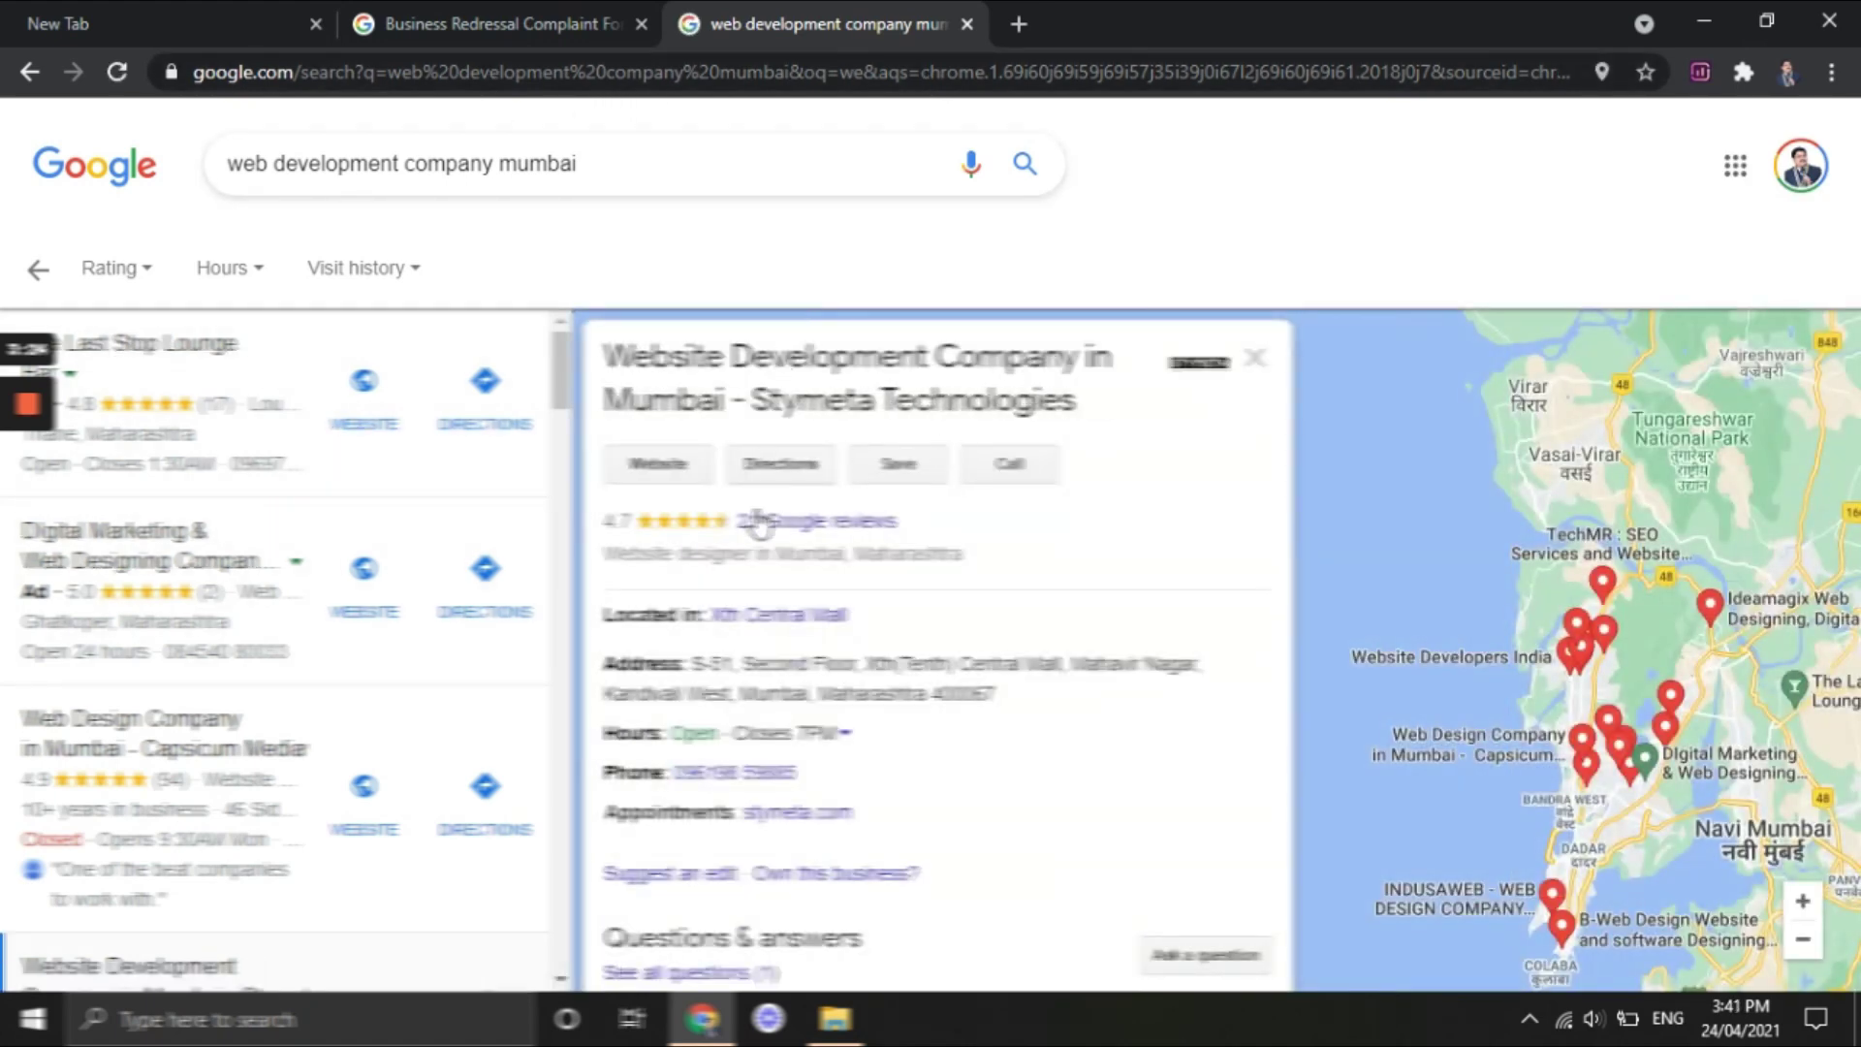
- Copy the Stymeta Technologies listing's web address into the complaint form as the location's public URL
{"action": "left_click", "coordinate": [531, 73]}
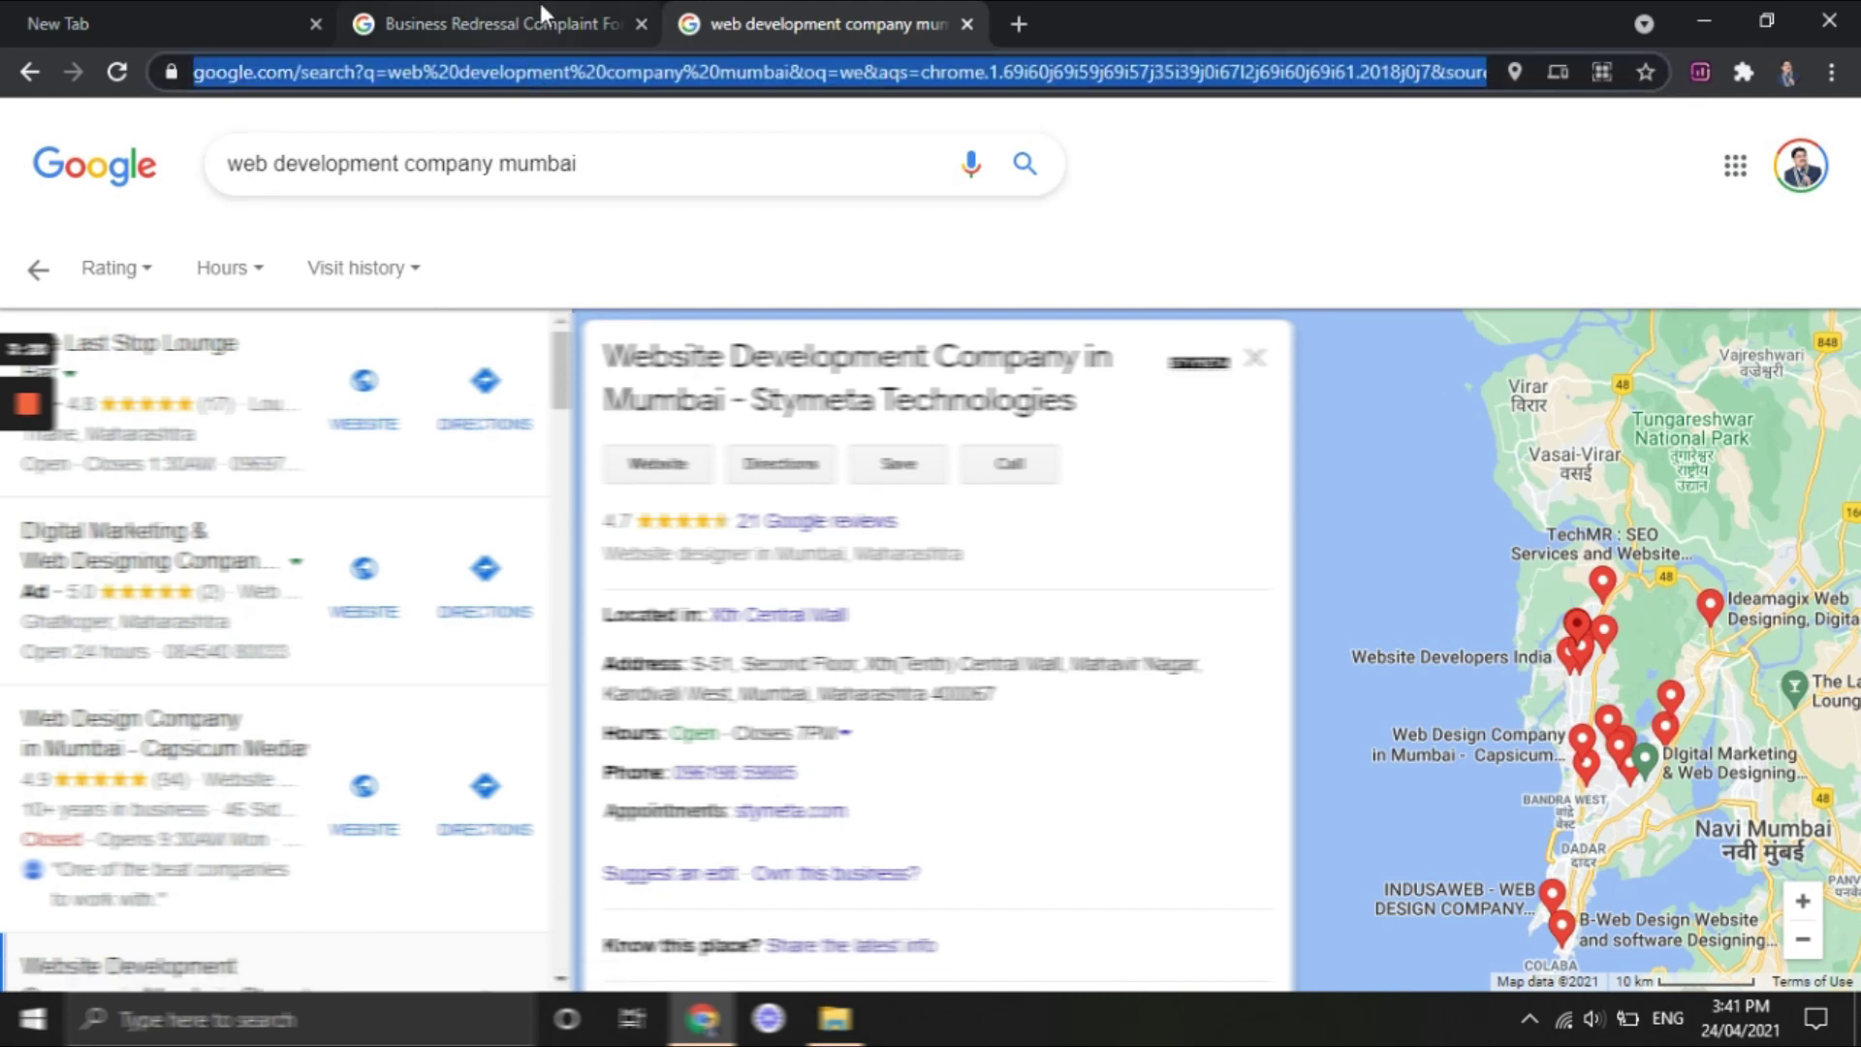
{"action": "left_click", "coordinate": [475, 11]}
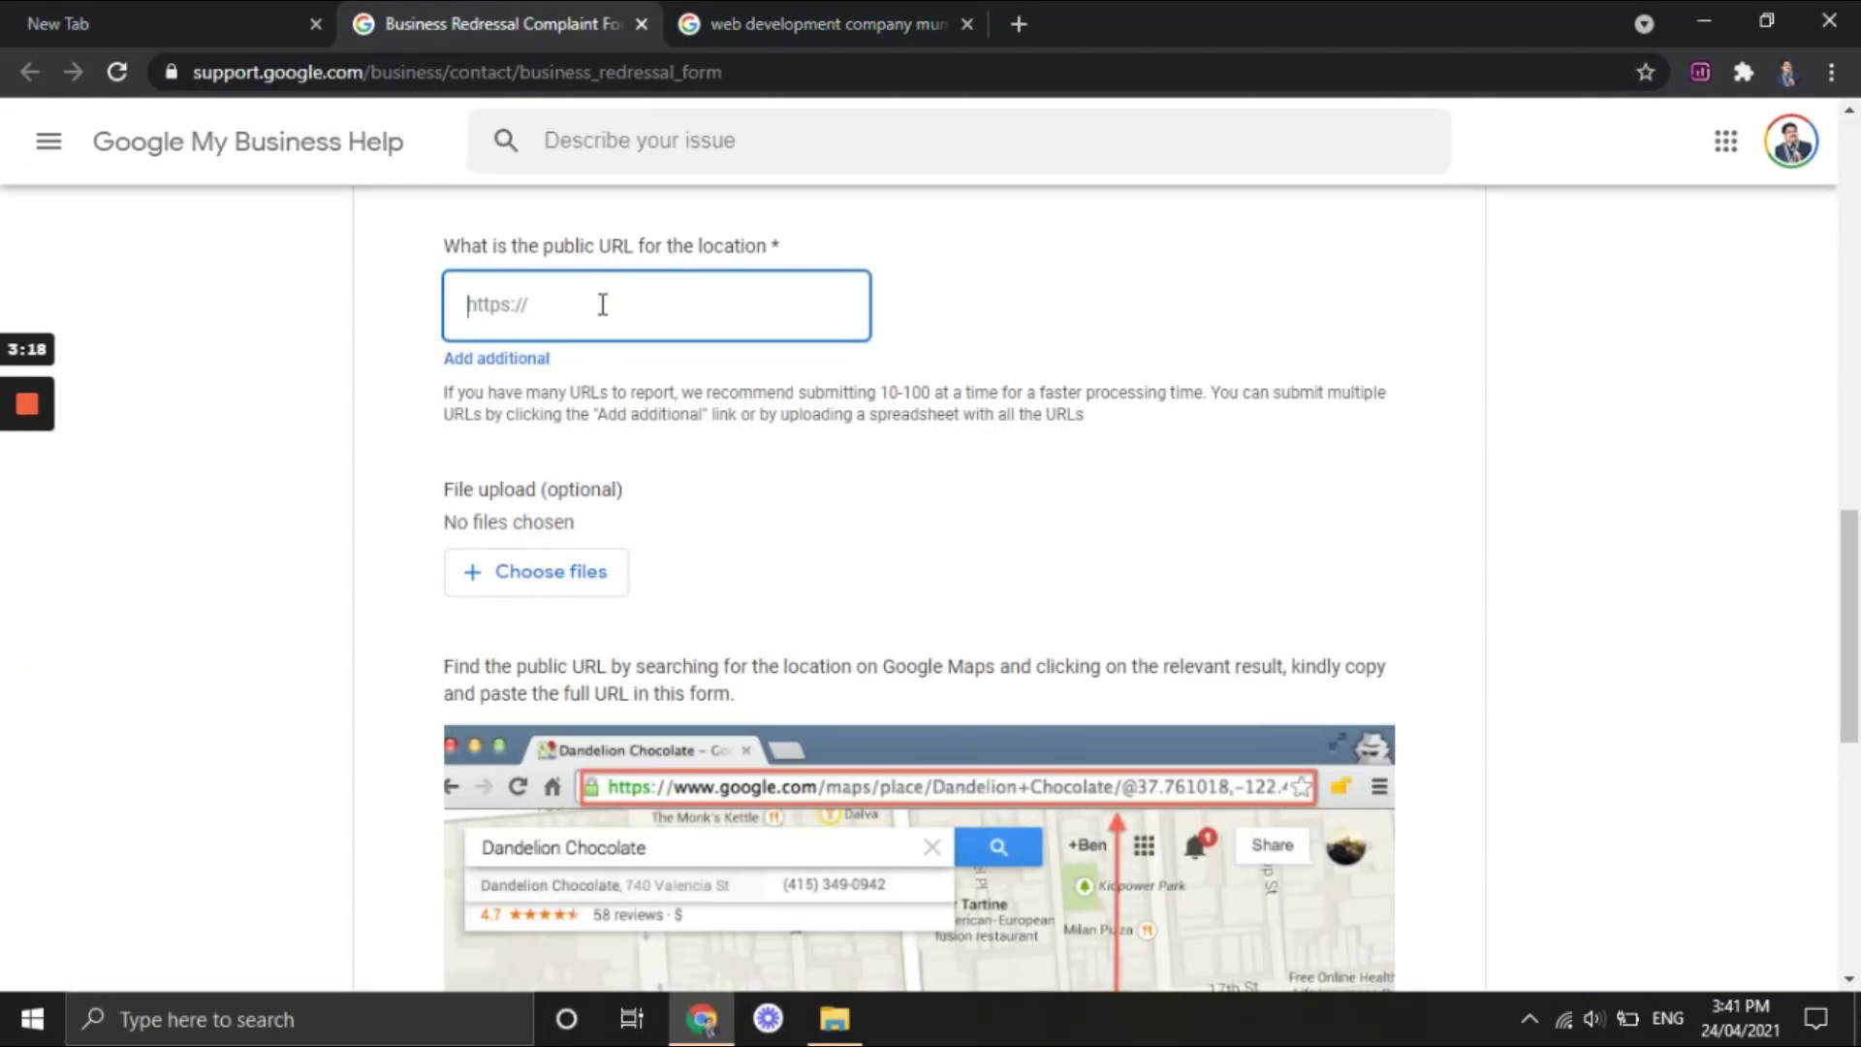
{"action": "key", "text": "ctrl+v"}
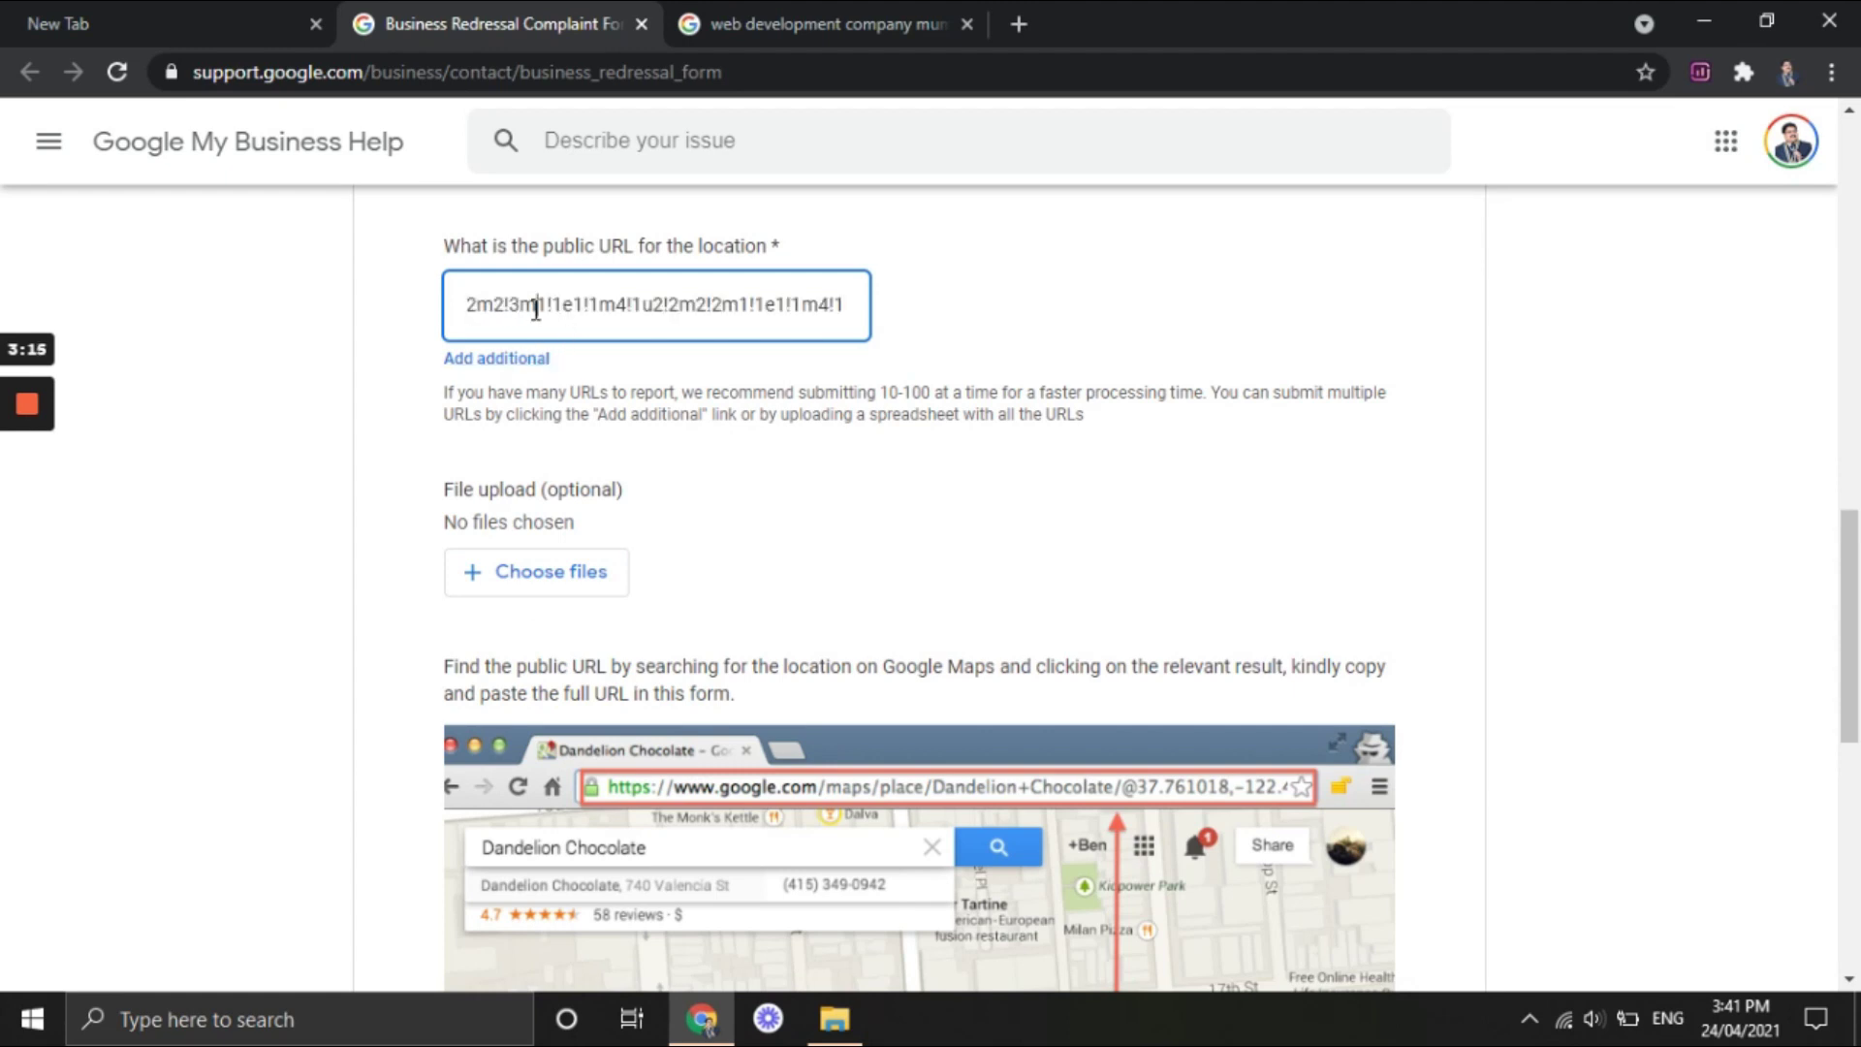
- Check the beginning of the pasted public URL, from its start through the google.com domain
{"action": "key", "text": "Home"}
{"action": "key", "text": "Right"}
{"action": "key", "text": "Right"}
{"action": "key", "text": "Right"}
{"action": "key", "text": "Right"}
{"action": "key", "text": "Right"}
{"action": "key", "text": "Right"}
{"action": "key", "text": "Right"}
{"action": "key", "text": "Right"}
{"action": "key", "text": "Right"}
{"action": "key", "text": "Right"}
{"action": "key", "text": "Right"}
{"action": "key", "text": "Right"}
{"action": "key", "text": "Right"}
{"action": "key", "text": "Right"}
{"action": "key", "text": "Right"}
{"action": "key", "text": "Right"}
{"action": "key", "text": "Right"}
{"action": "key", "text": "Right"}
{"action": "key", "text": "Right"}
{"action": "key", "text": "Right"}
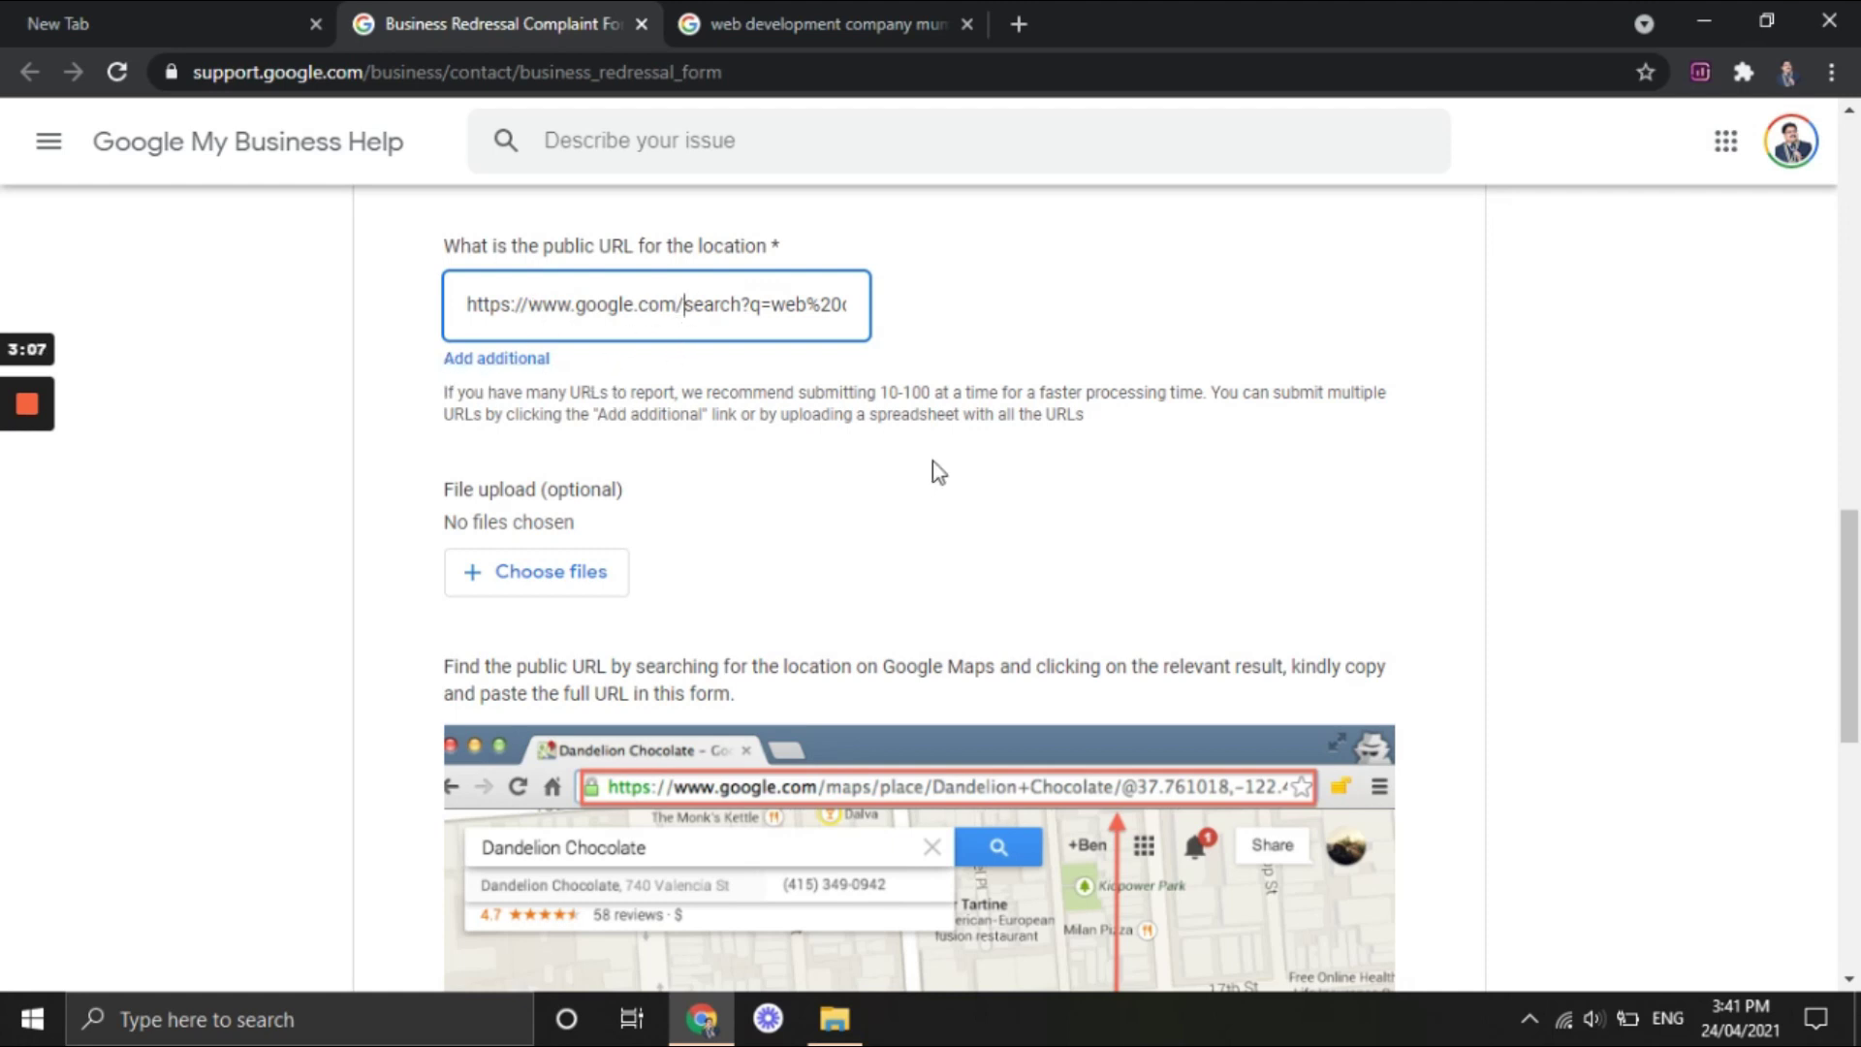
- Open the file picker for the complaint's optional file upload, and cancel it without choosing a file
{"action": "scroll", "coordinate": [940, 497], "scroll_direction": "down", "scroll_amount": 1}
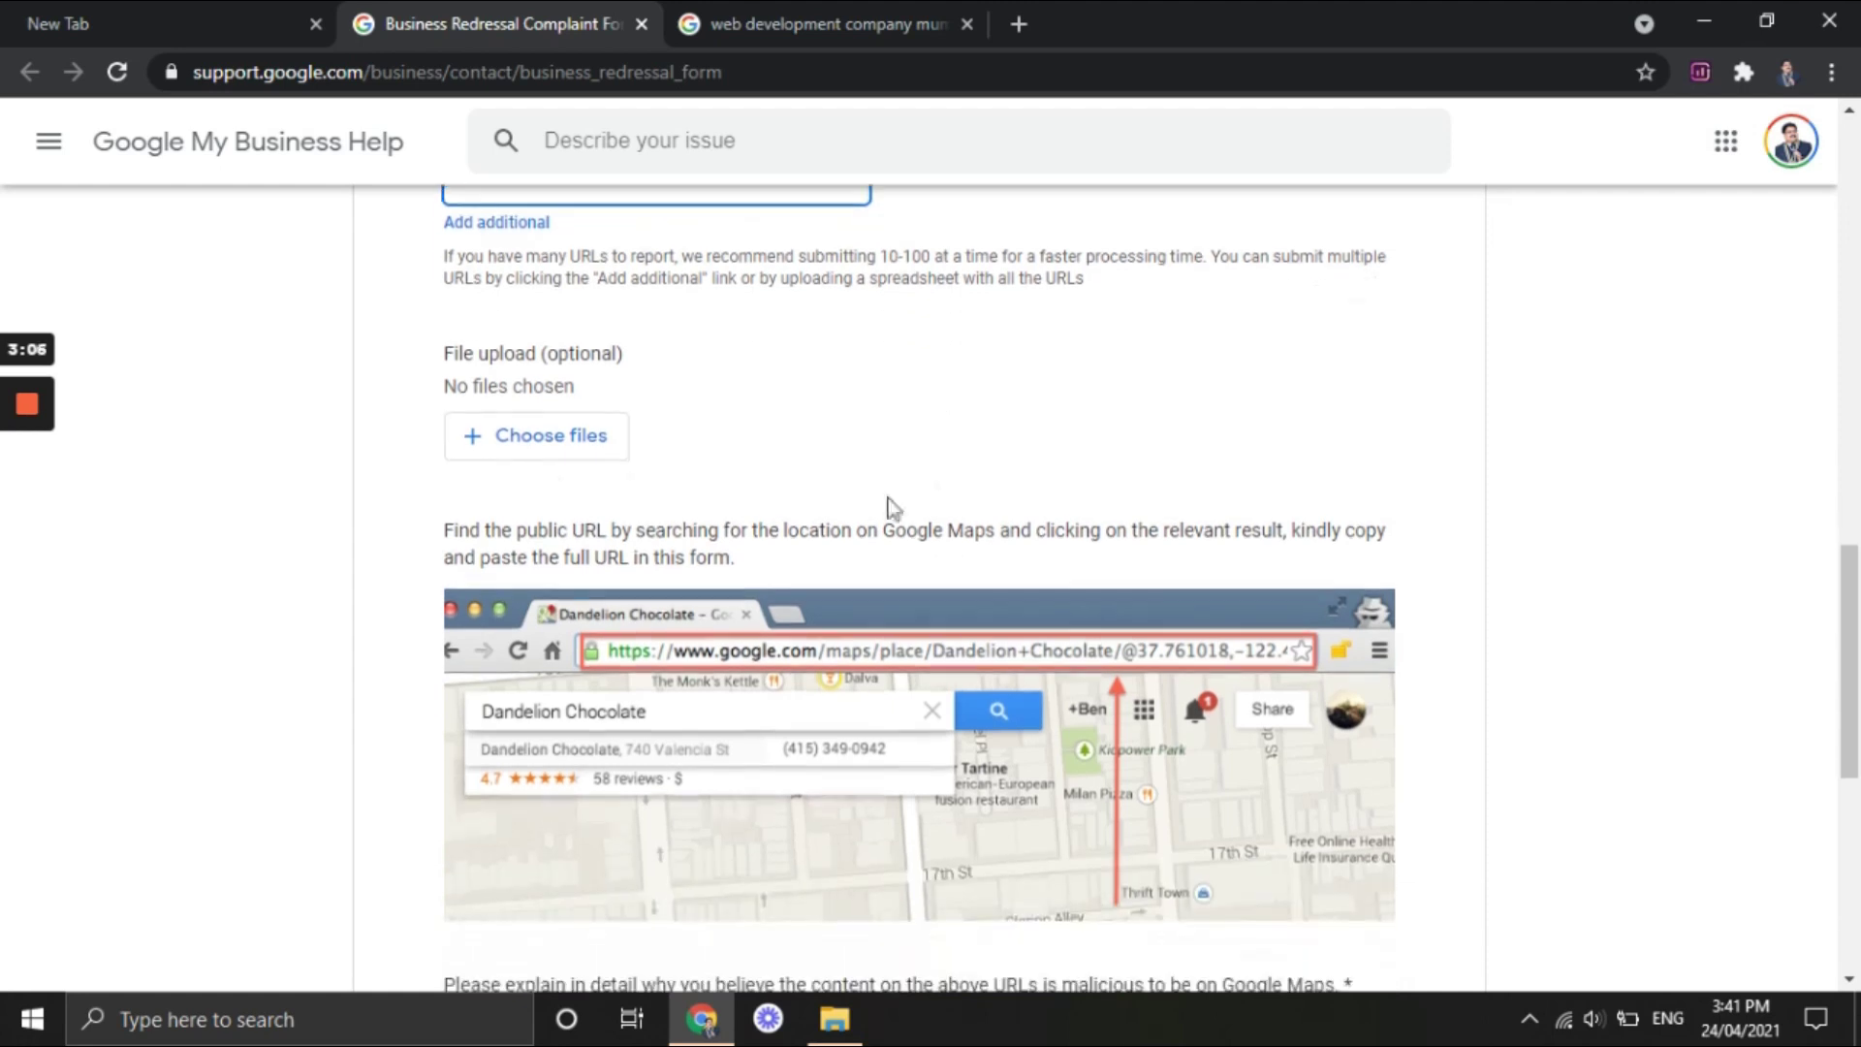
{"action": "left_click", "coordinate": [533, 433]}
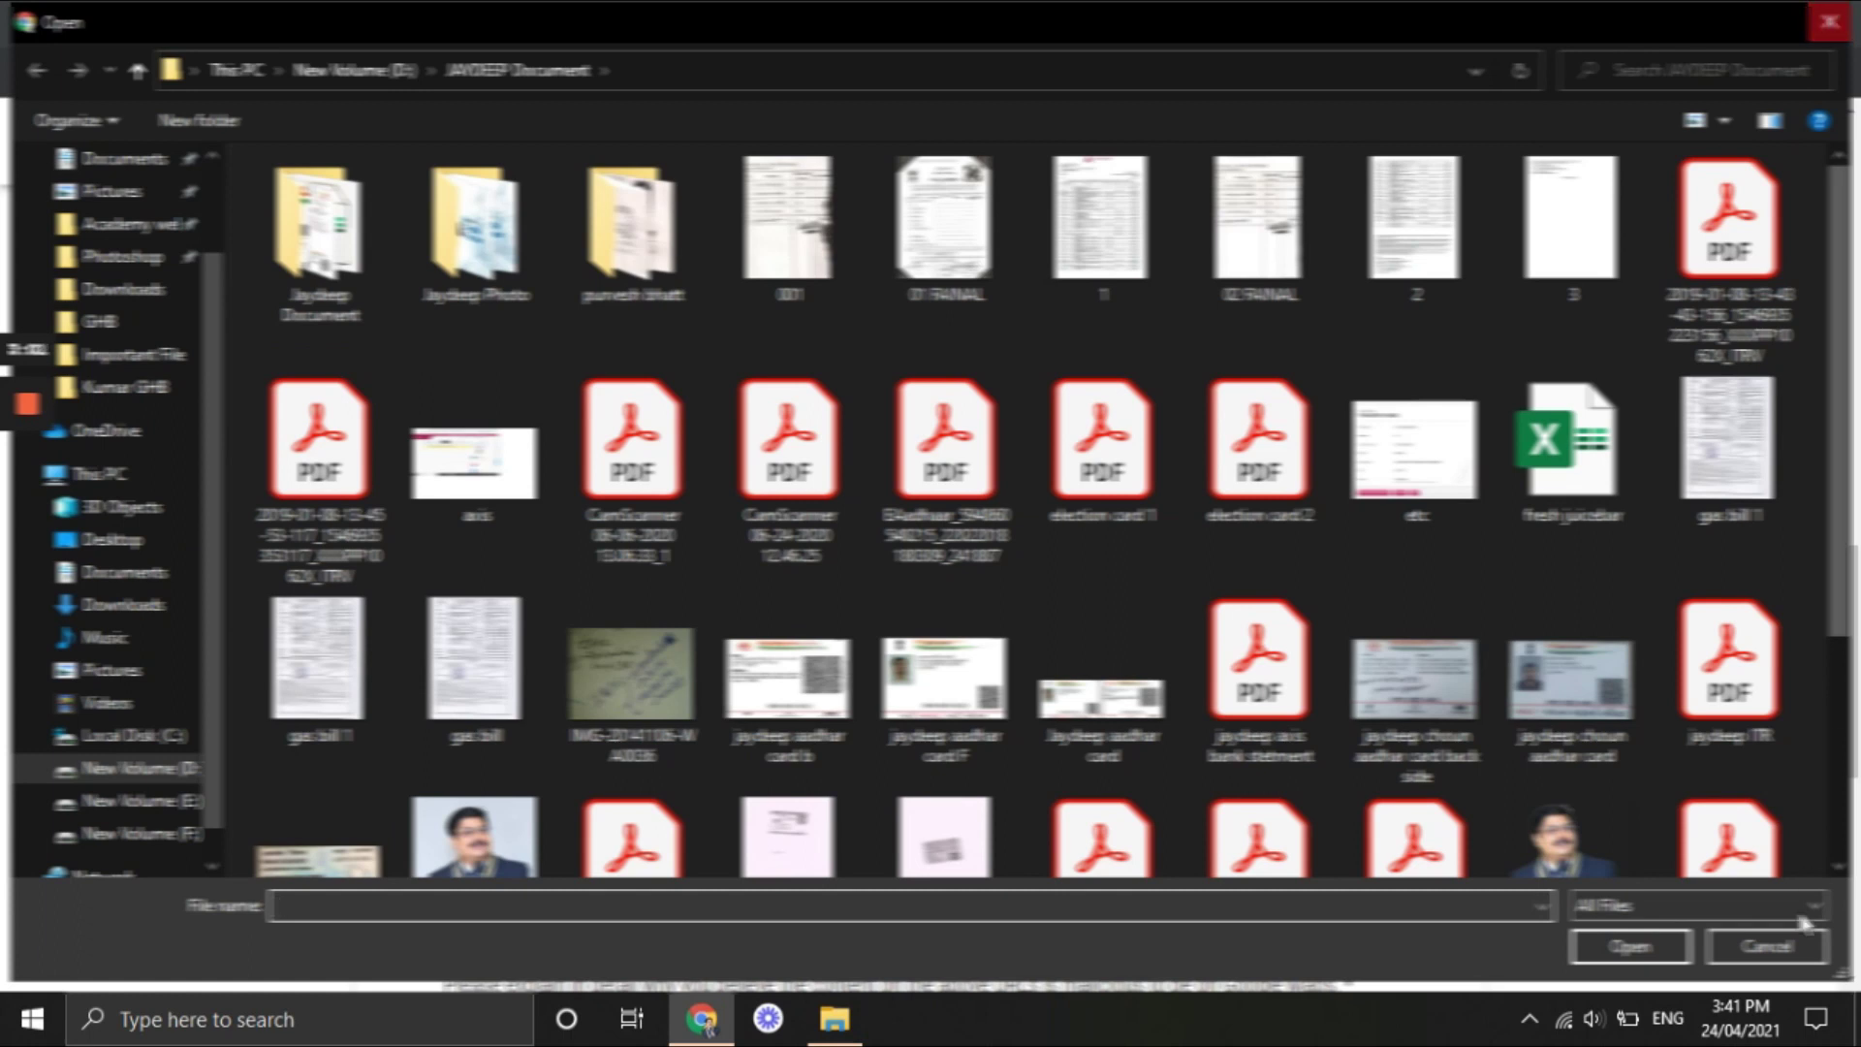
{"action": "left_click", "coordinate": [1776, 948]}
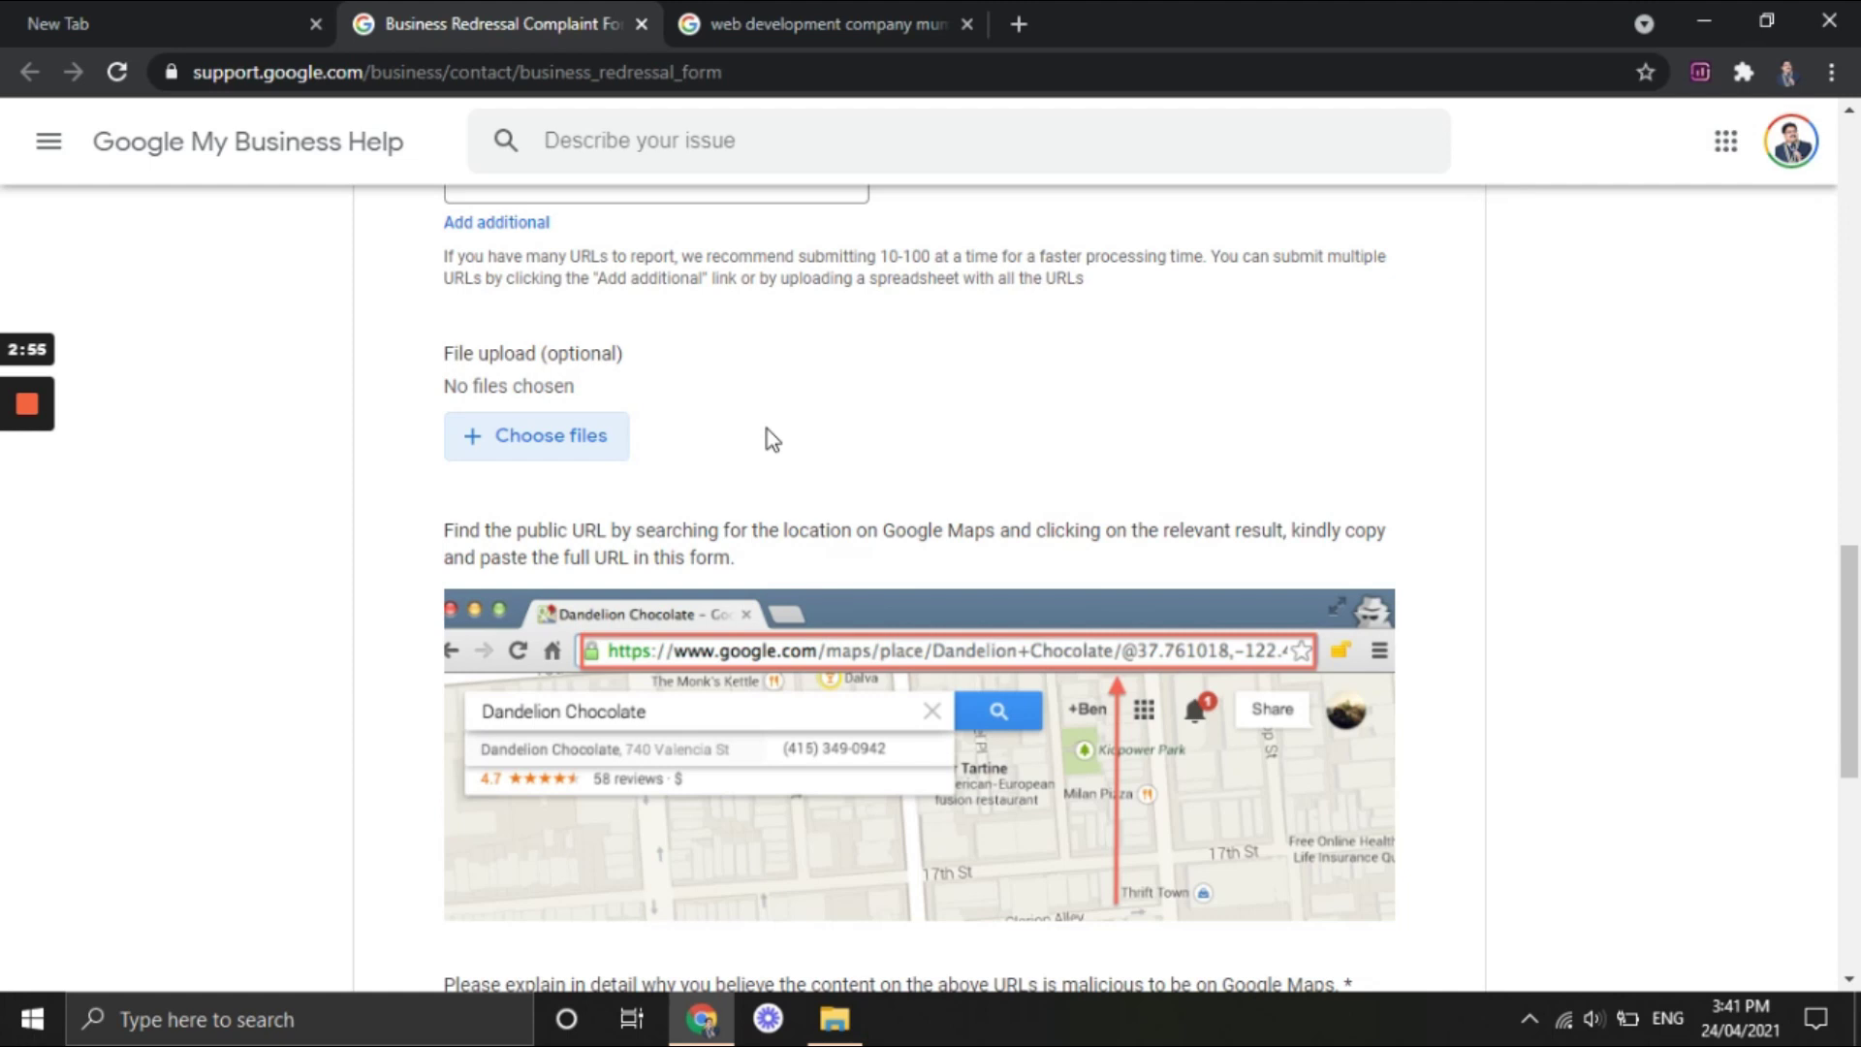
- Start the detailed explanation of why the content at the reported URL is malicious
{"action": "scroll", "coordinate": [765, 429], "scroll_direction": "down", "scroll_amount": 5}
{"action": "left_click", "coordinate": [544, 505]}
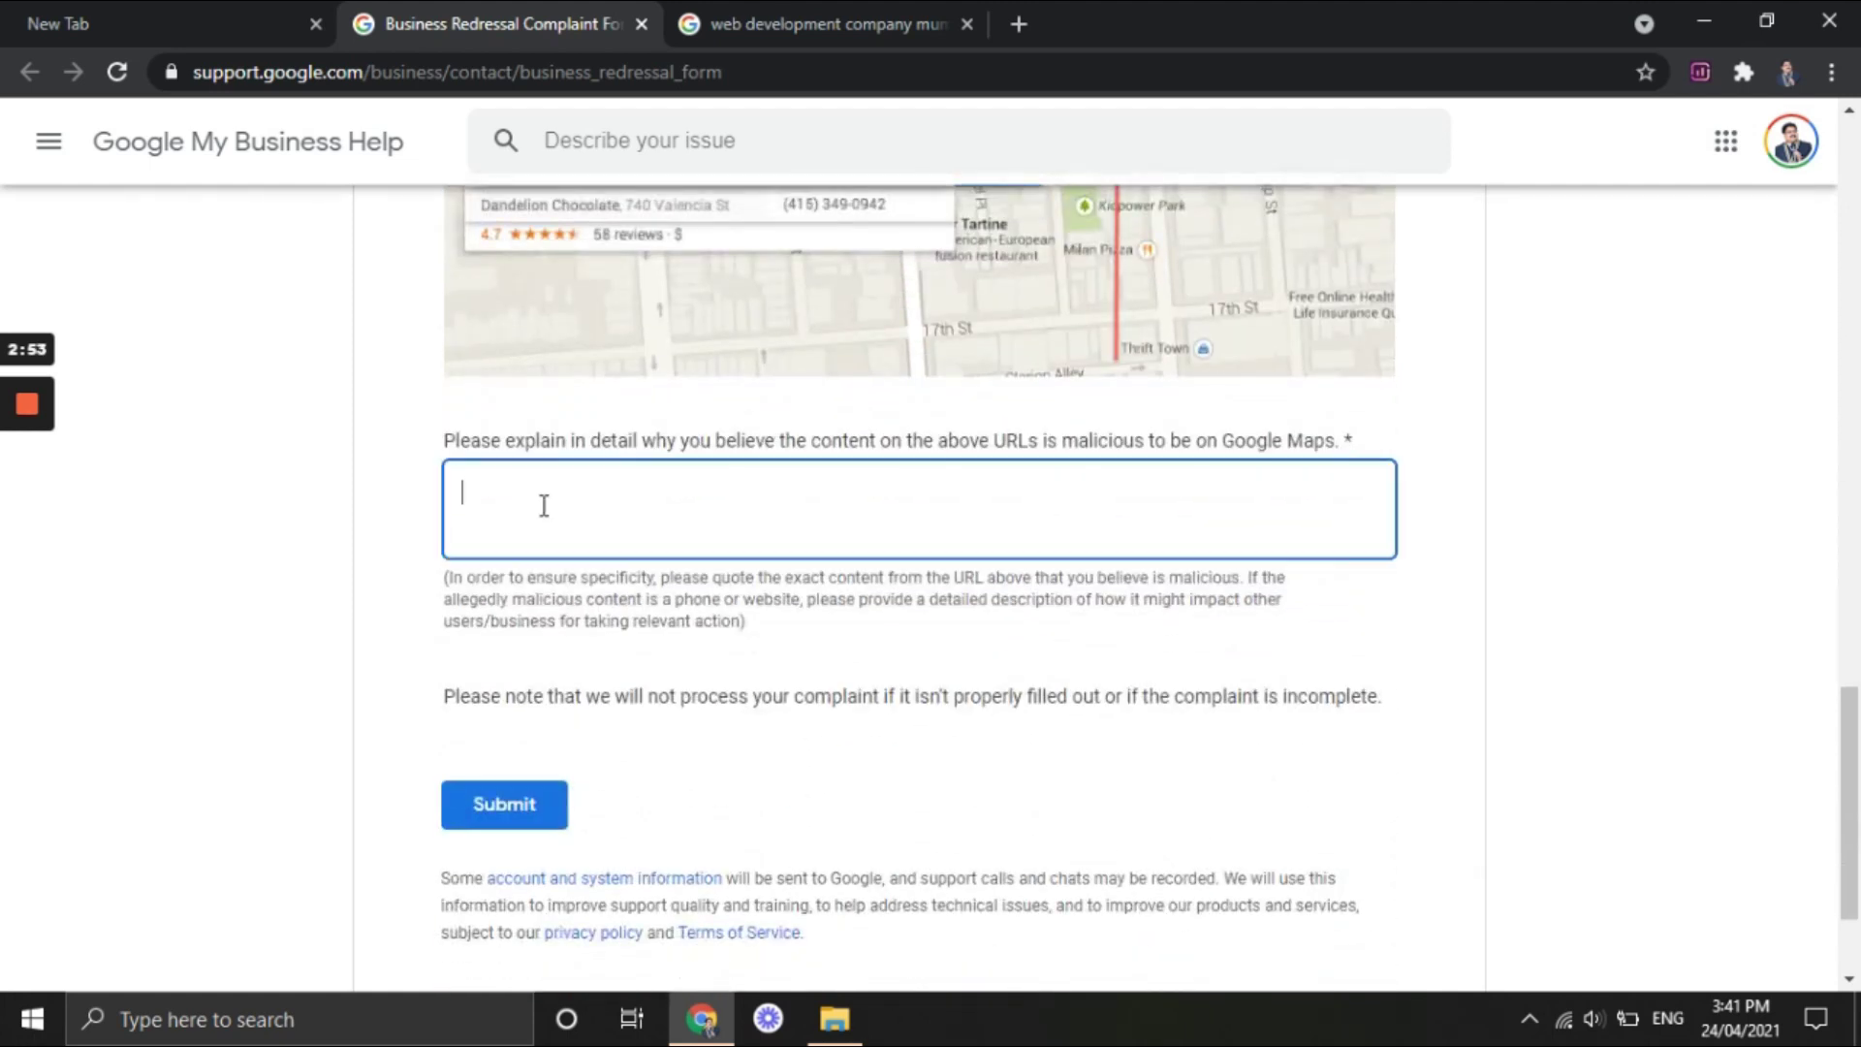